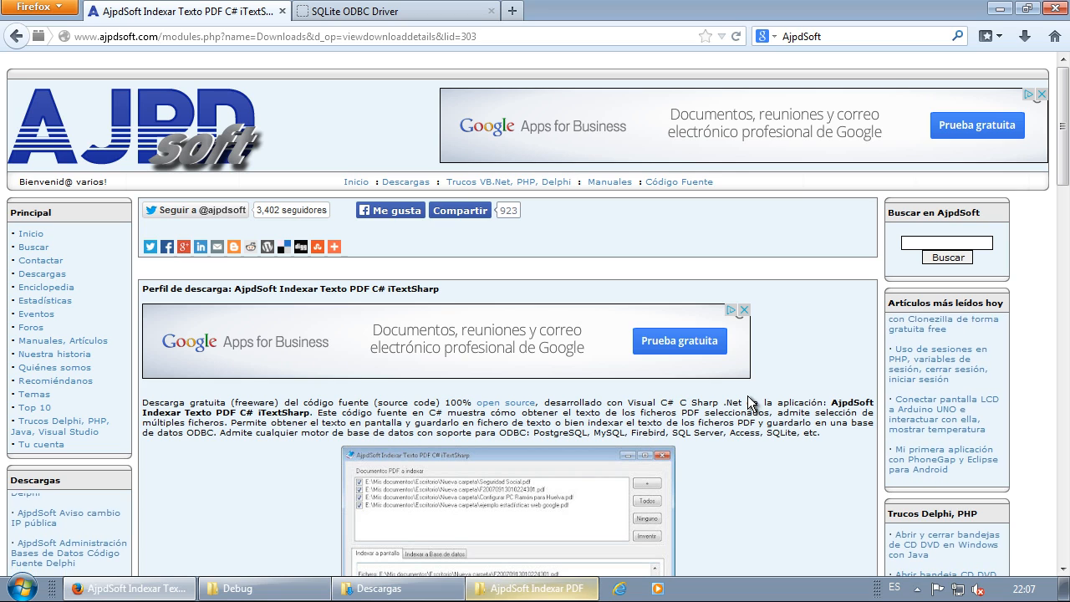
Review the AjpdSoft Indexar Texto PDF C# iTextSharp download page and save AjpdSoft_Indexar_Texto_Ficheros_PDF_CSharp.zip to disk
{"action": "left_click", "coordinate": [397, 38]}
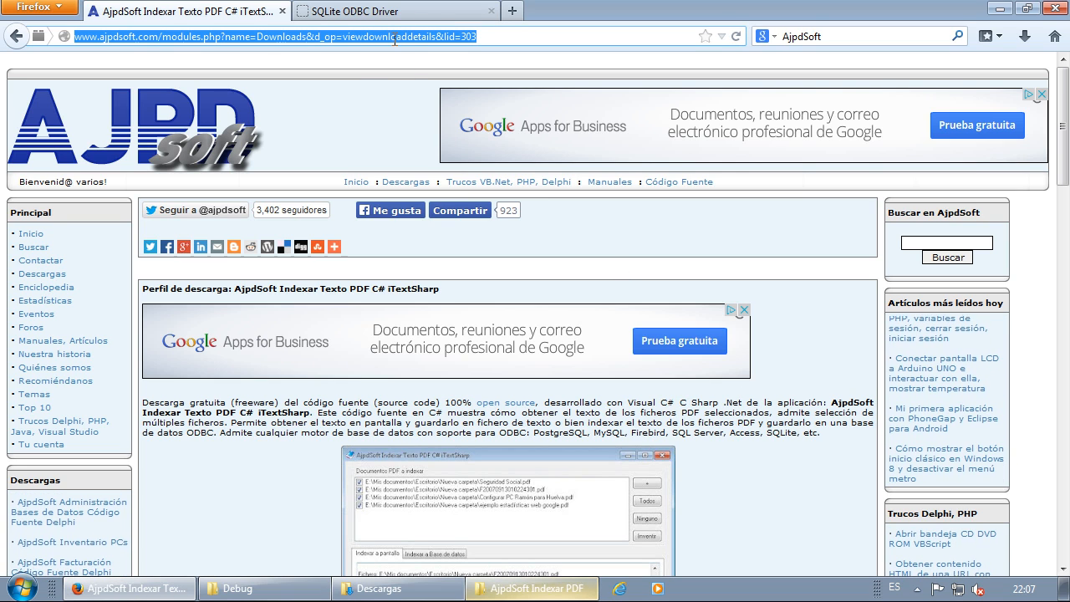
{"action": "left_click", "coordinate": [633, 427]}
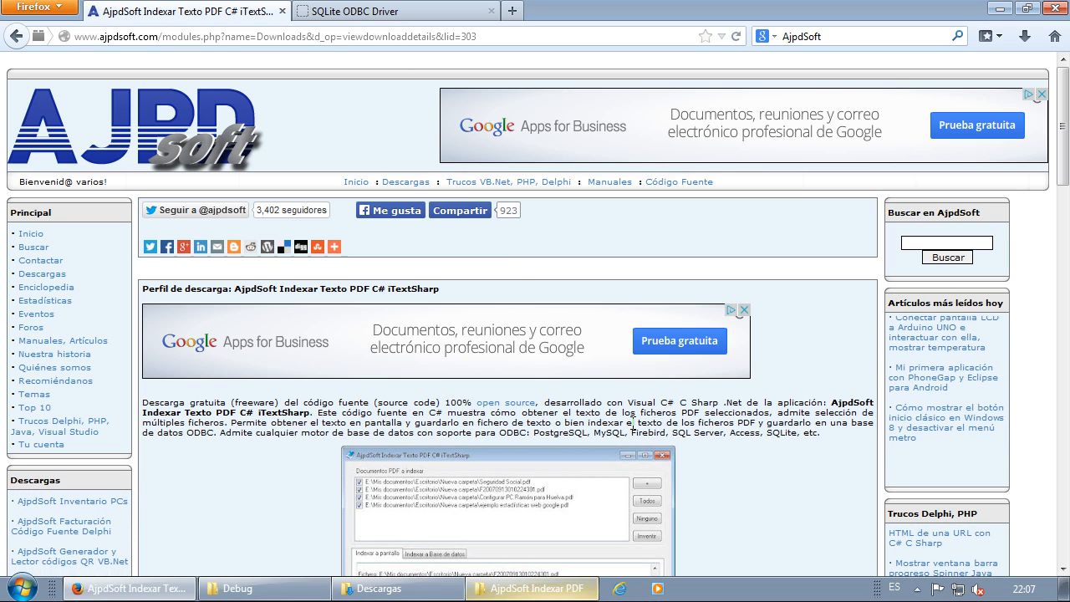
{"action": "scroll", "coordinate": [633, 422], "scroll_direction": "down", "scroll_amount": 2}
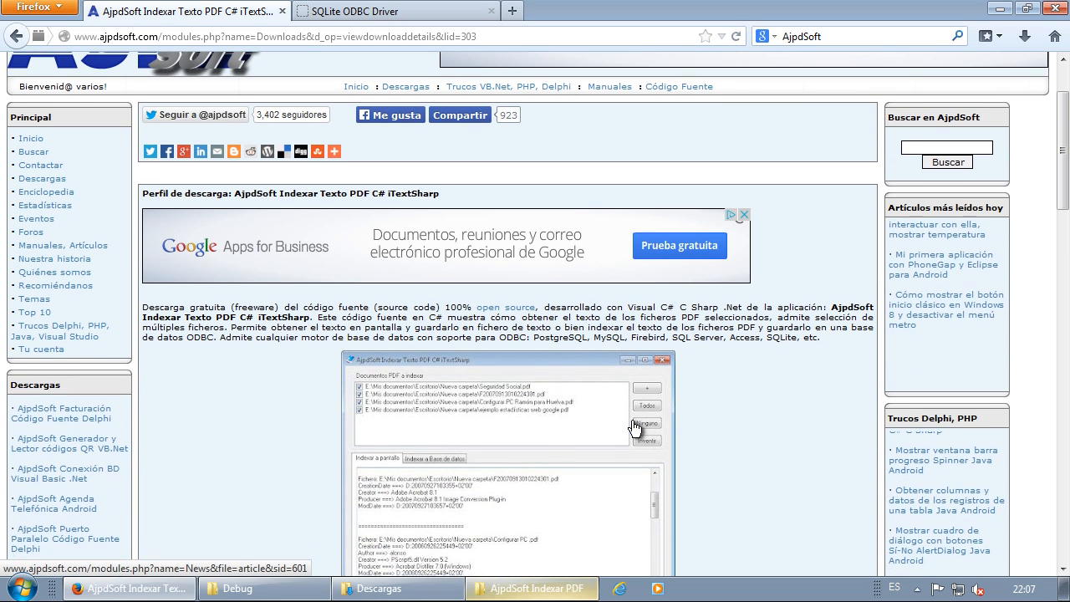
{"action": "scroll", "coordinate": [633, 427], "scroll_direction": "down", "scroll_amount": 2}
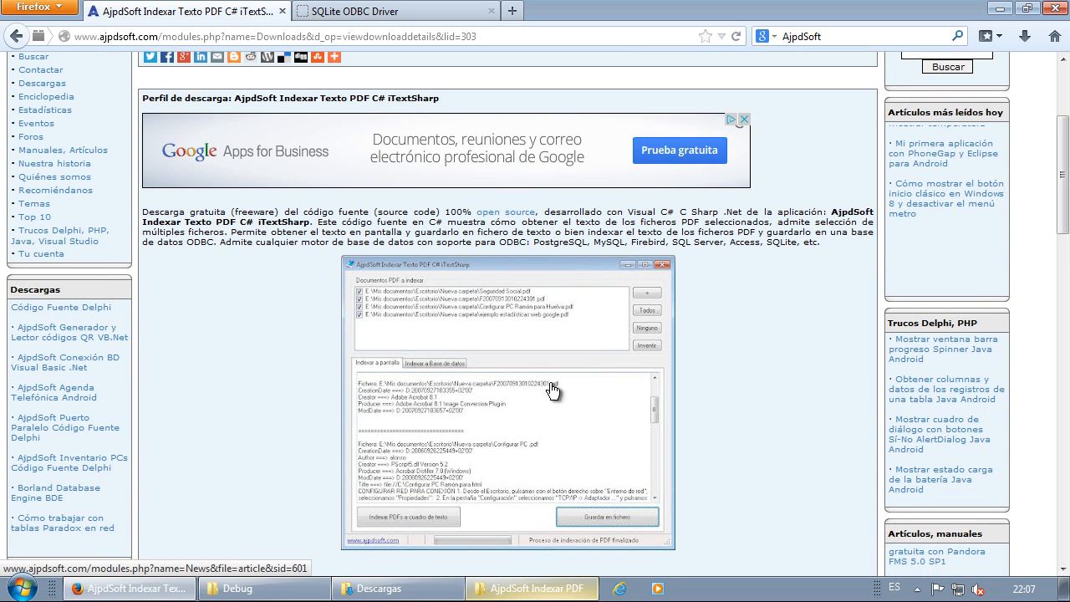
{"action": "scroll", "coordinate": [536, 392], "scroll_direction": "down", "scroll_amount": 2}
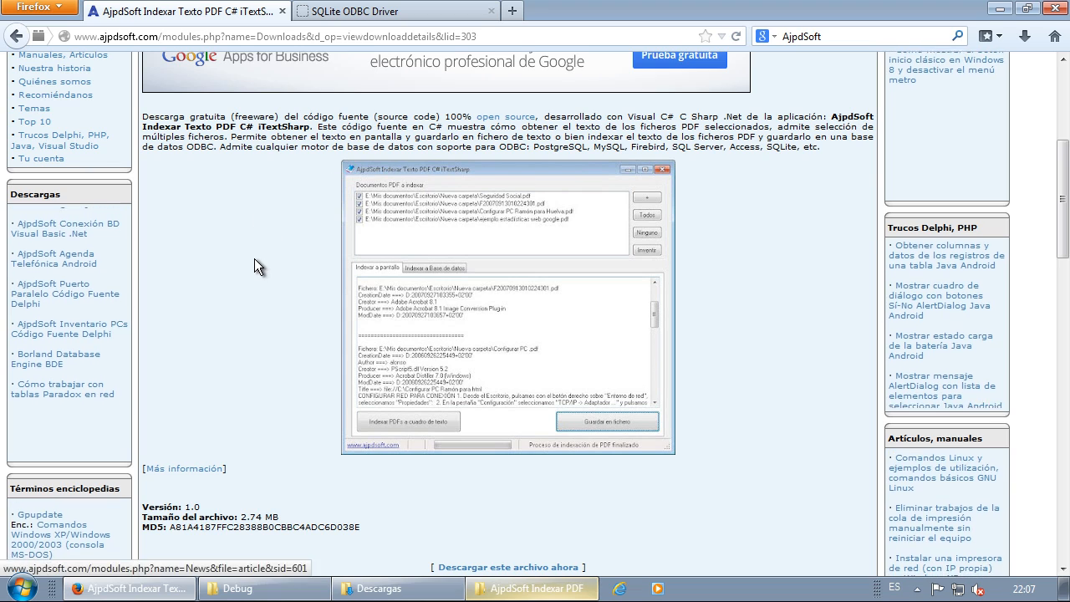
{"action": "scroll", "coordinate": [254, 259], "scroll_direction": "up", "scroll_amount": 2}
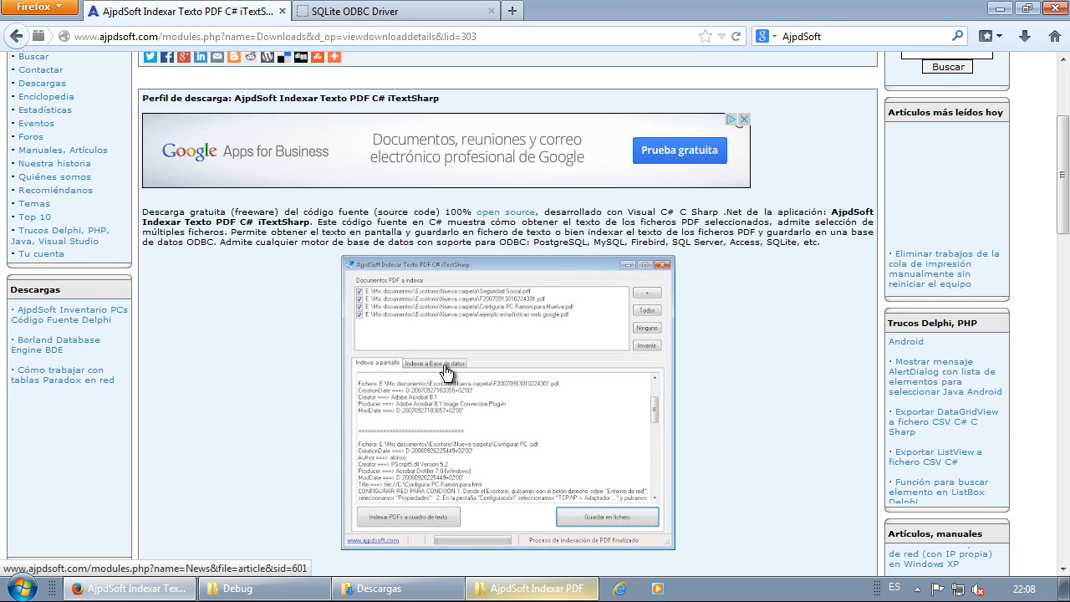
{"action": "scroll", "coordinate": [444, 372], "scroll_direction": "down", "scroll_amount": 4}
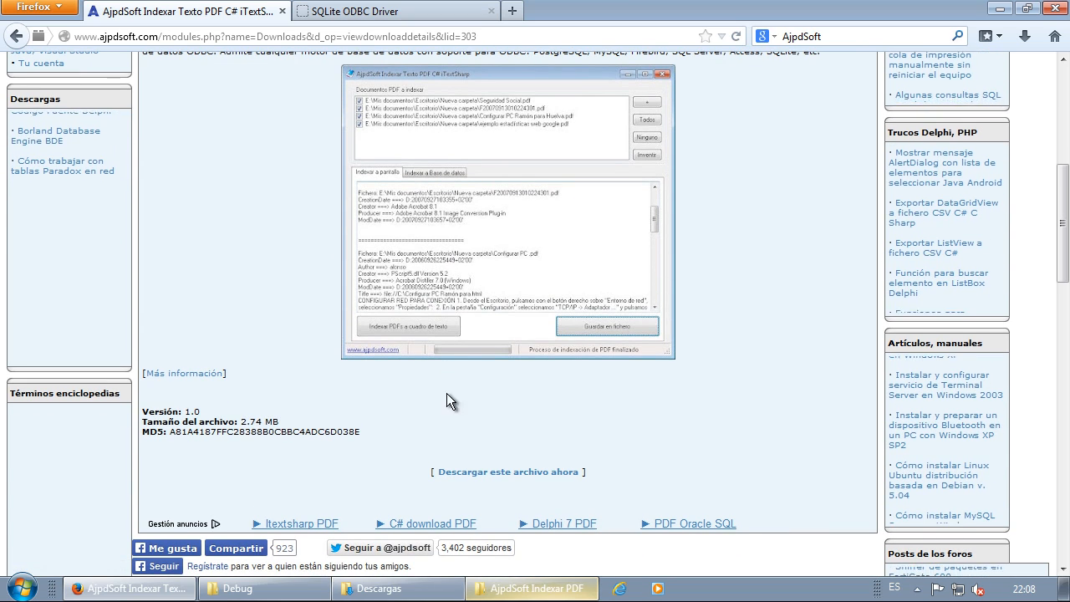
{"action": "left_click", "coordinate": [500, 473]}
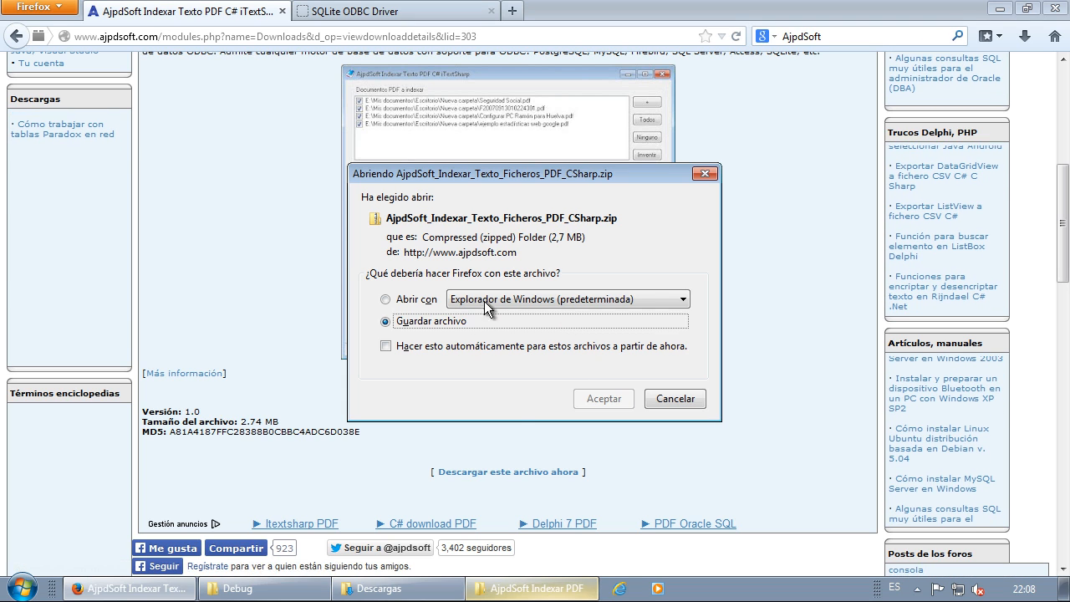
{"action": "left_click", "coordinate": [605, 398]}
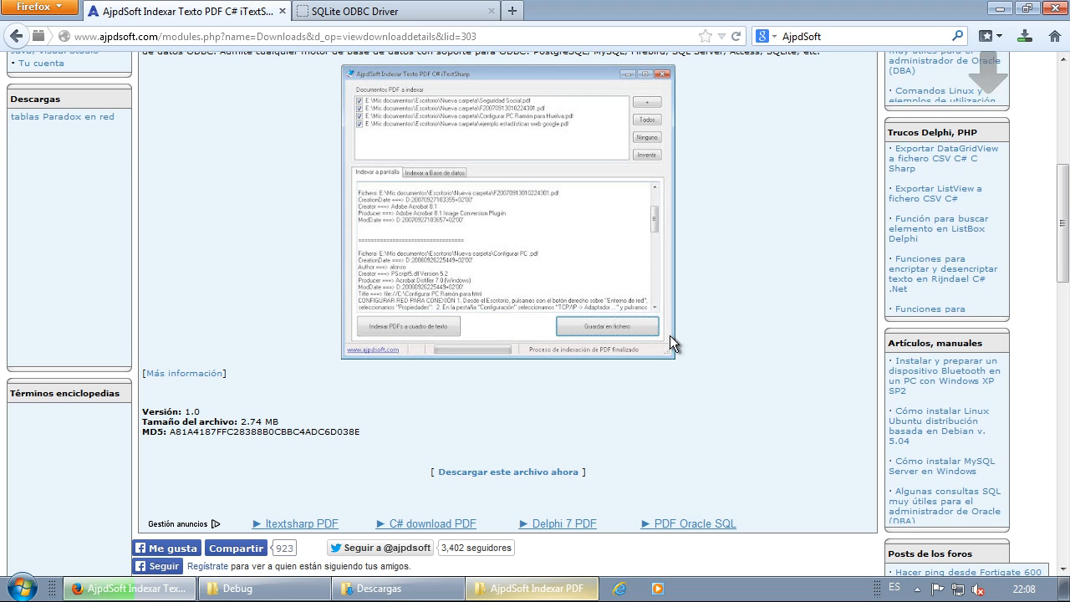
Show the downloaded zip in its folder and extract all its contents to the proposed AjpdSoft_Indexar_Texto_Ficheros_PDF_CSharp folder in Downloads
{"action": "left_click", "coordinate": [1034, 44]}
{"action": "left_click", "coordinate": [1021, 90]}
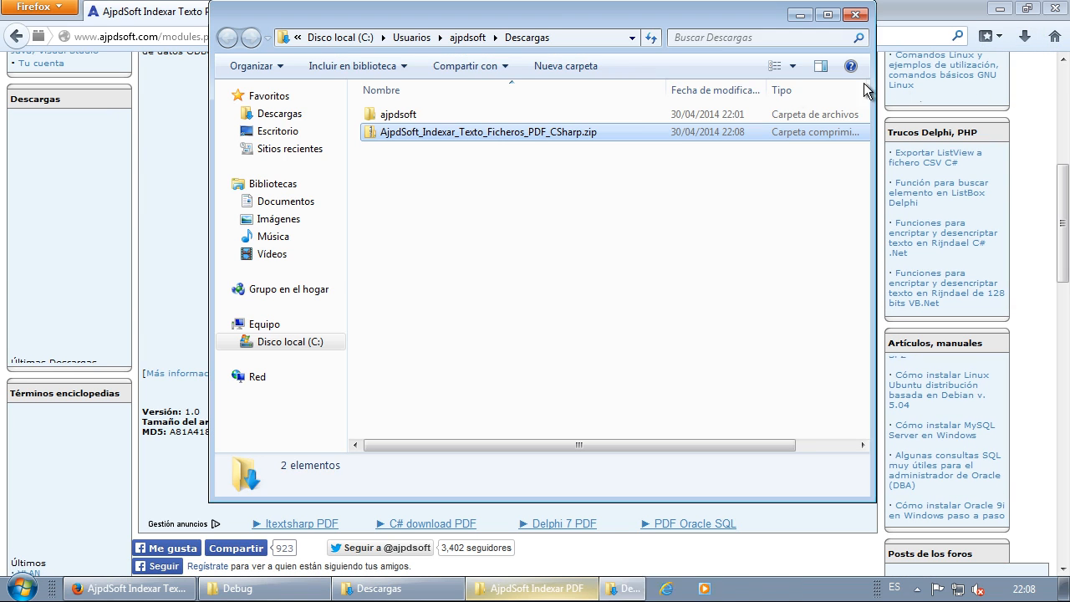
{"action": "right_click", "coordinate": [480, 134]}
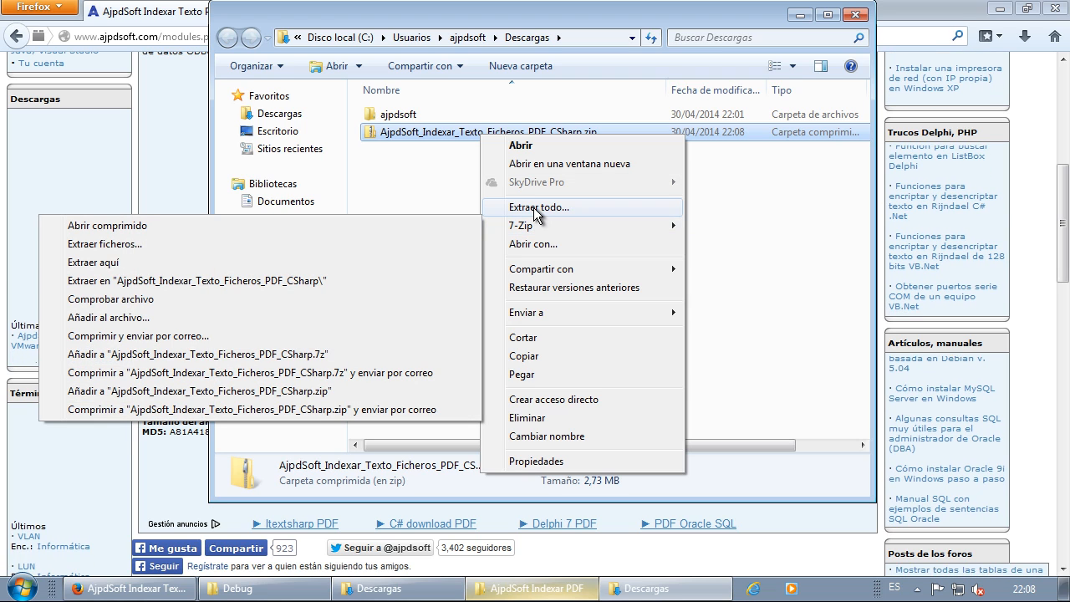
{"action": "left_click", "coordinate": [533, 208]}
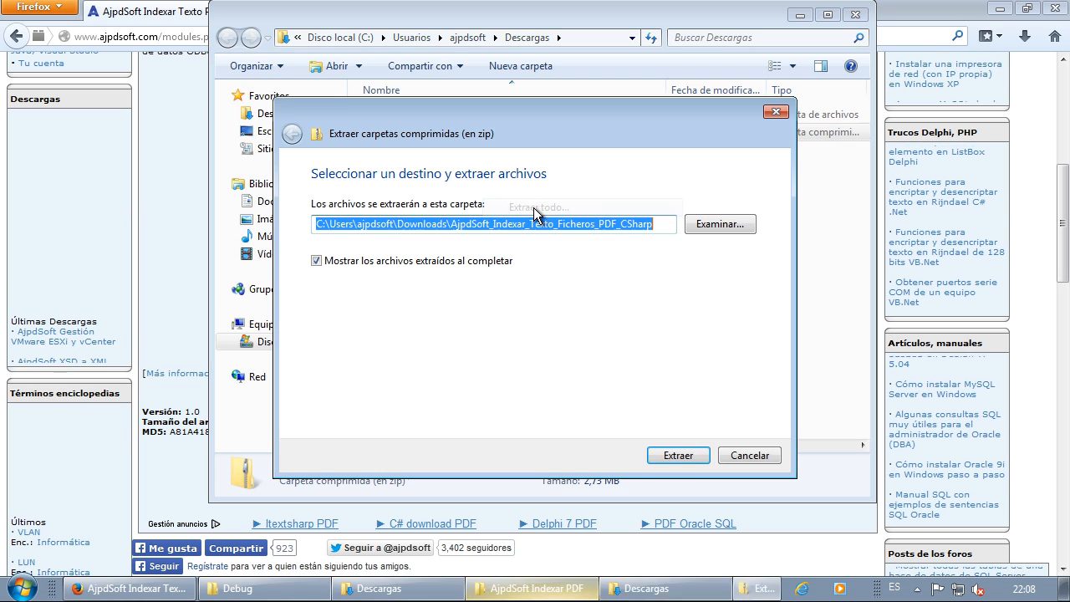
{"action": "left_click", "coordinate": [678, 456]}
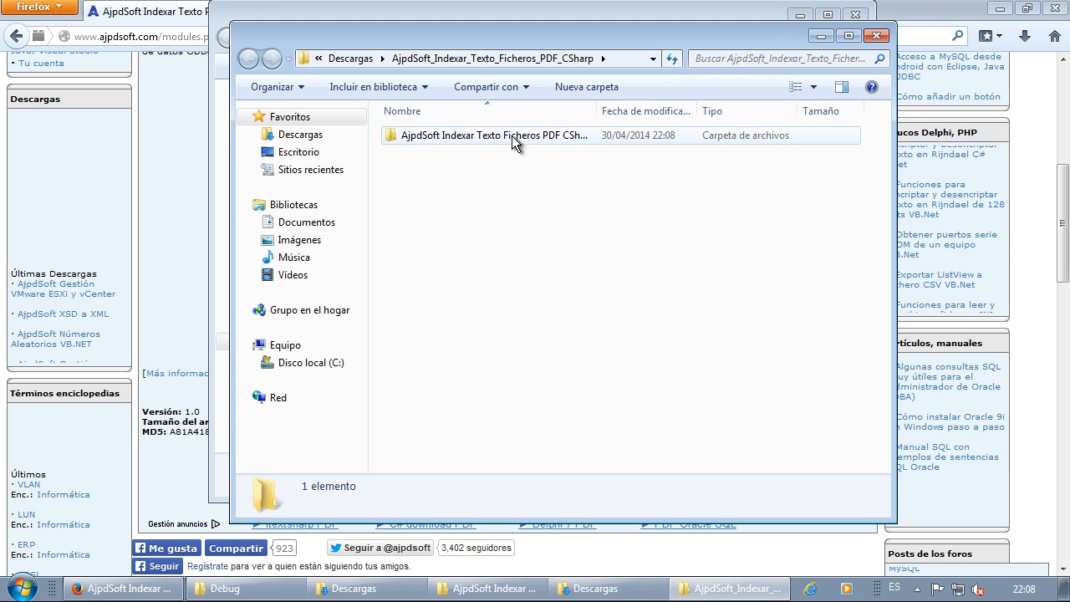
Go into the extracted project's bin\Debug folder and check AjpdSoftIndexarTextoFicherosPDF.exe and itextsharp.dll
{"action": "double_click", "coordinate": [511, 135]}
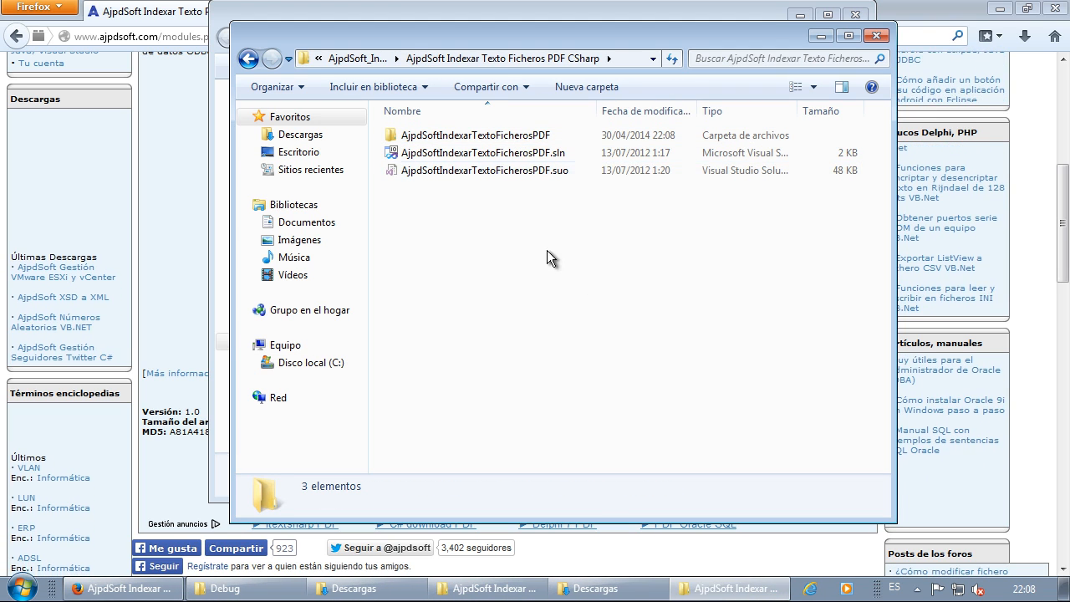
{"action": "double_click", "coordinate": [495, 136]}
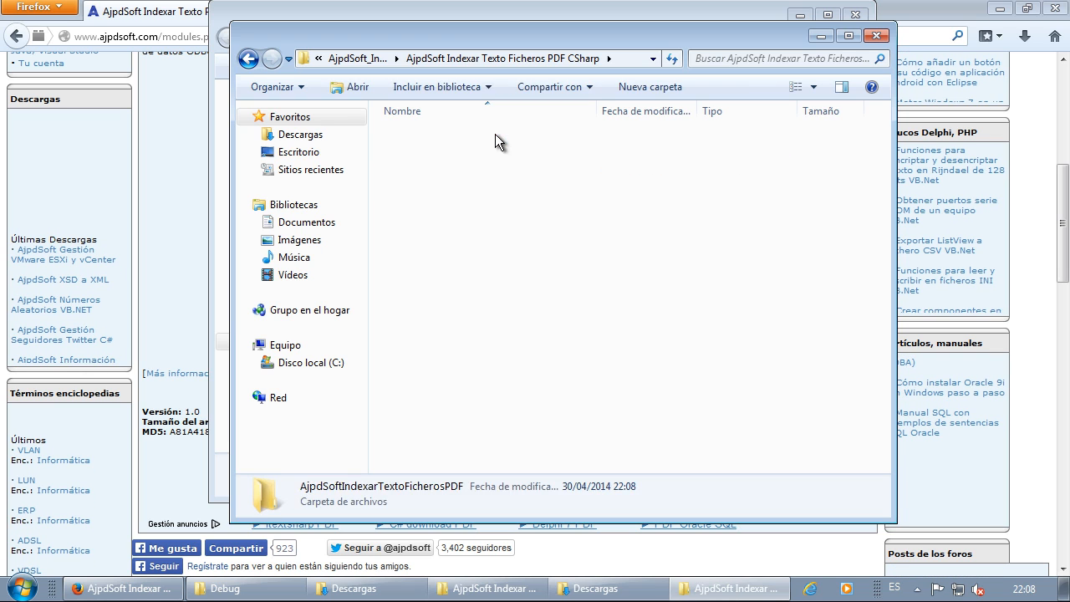
{"action": "double_click", "coordinate": [427, 136]}
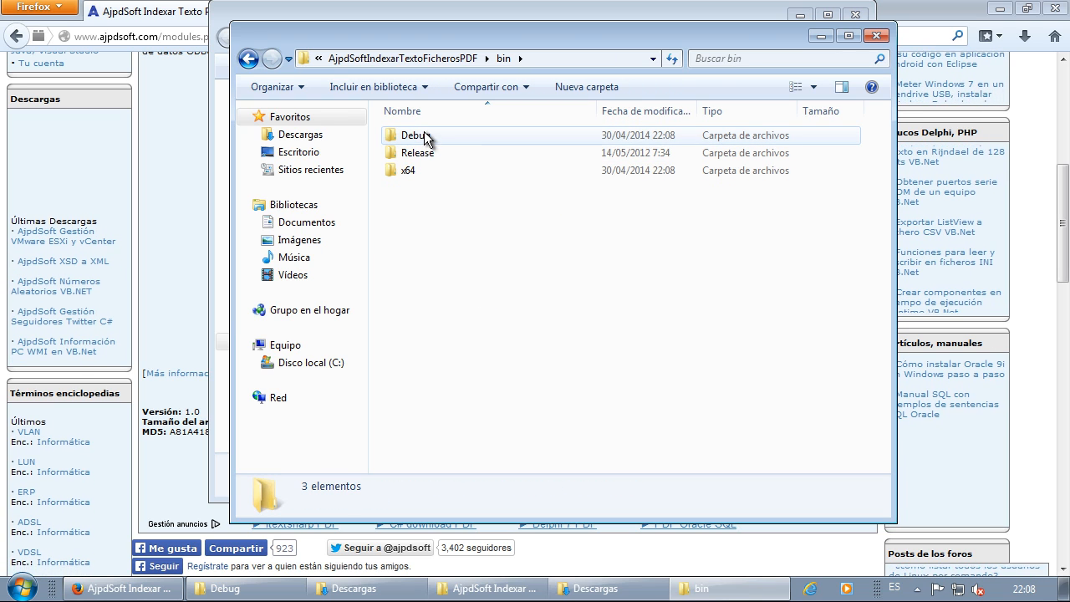
{"action": "double_click", "coordinate": [427, 137]}
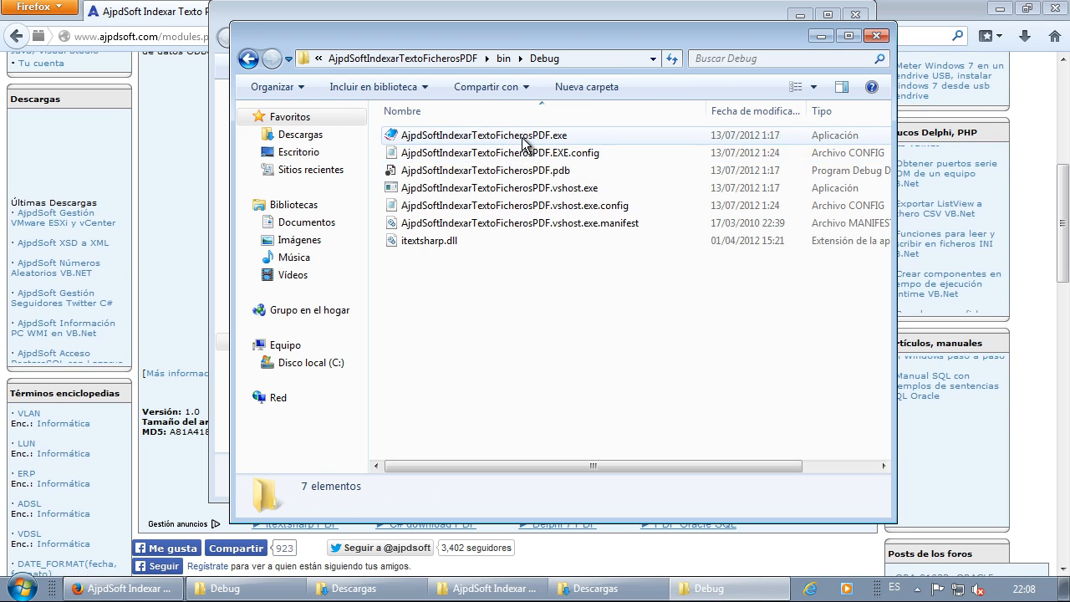
{"action": "left_click", "coordinate": [524, 138]}
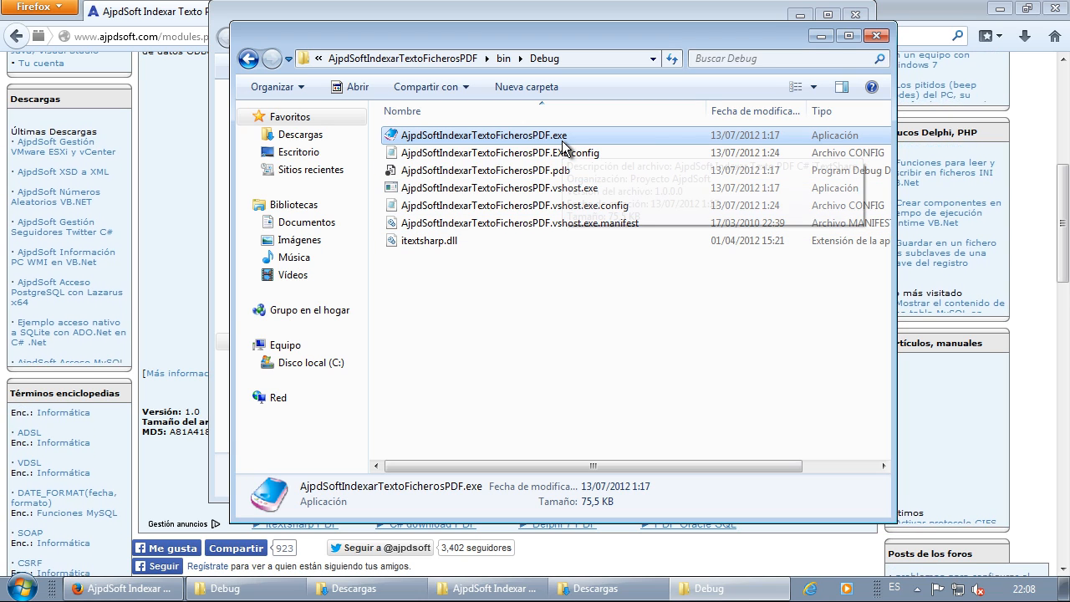
{"action": "mouse_move", "coordinate": [564, 147]}
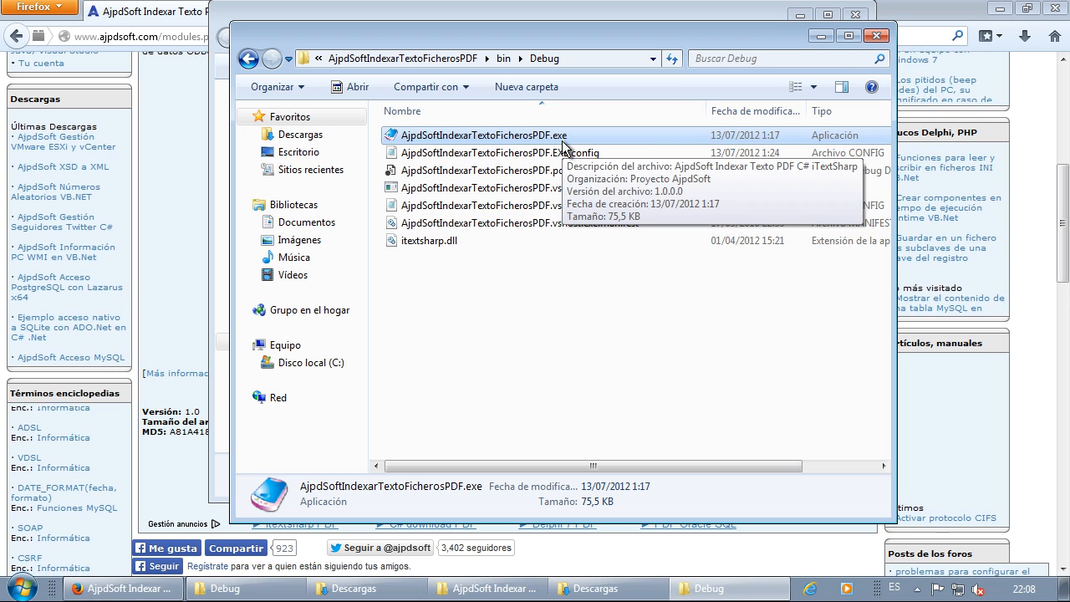
{"action": "left_click", "coordinate": [417, 243]}
{"action": "mouse_move", "coordinate": [432, 244]}
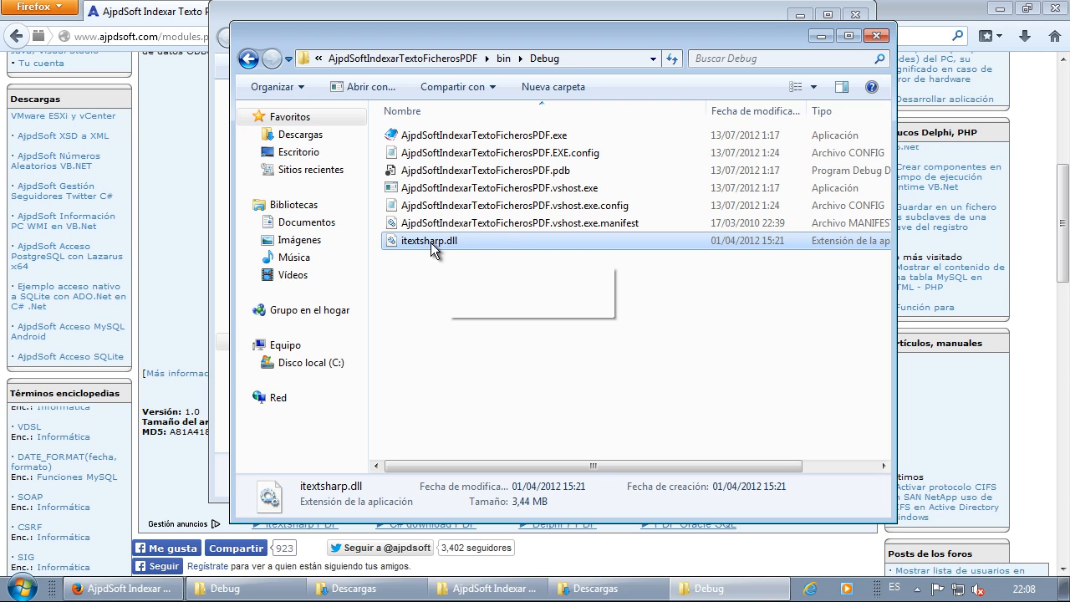
Go to the project's bin\x64\Debug folder and run AjpdSoftIndexarTextoFicherosPDF.exe
{"action": "left_click", "coordinate": [248, 58]}
{"action": "left_click", "coordinate": [408, 172]}
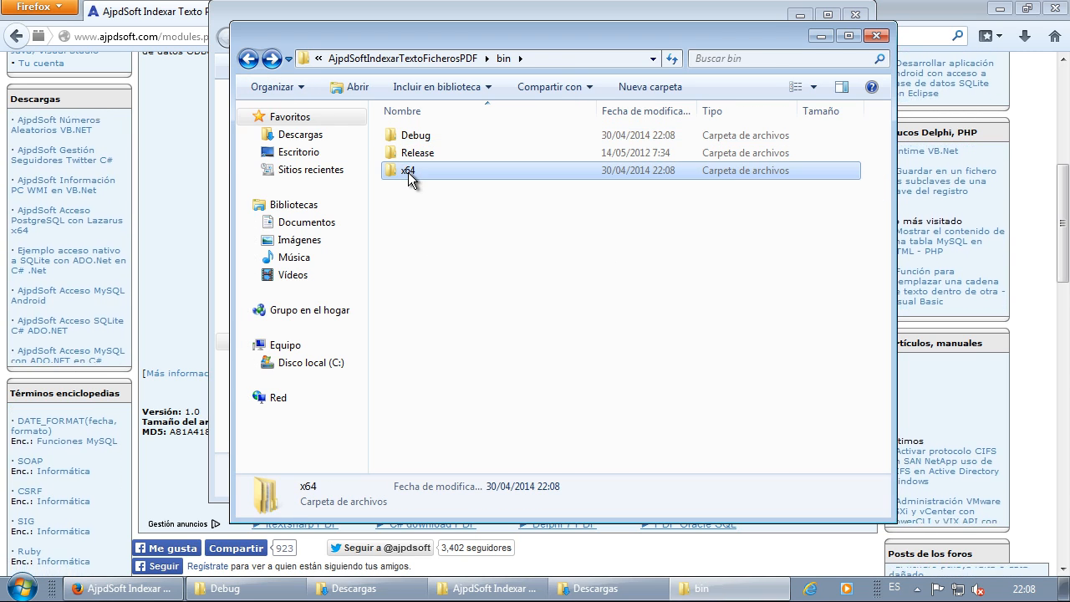
{"action": "double_click", "coordinate": [408, 172]}
{"action": "double_click", "coordinate": [413, 139]}
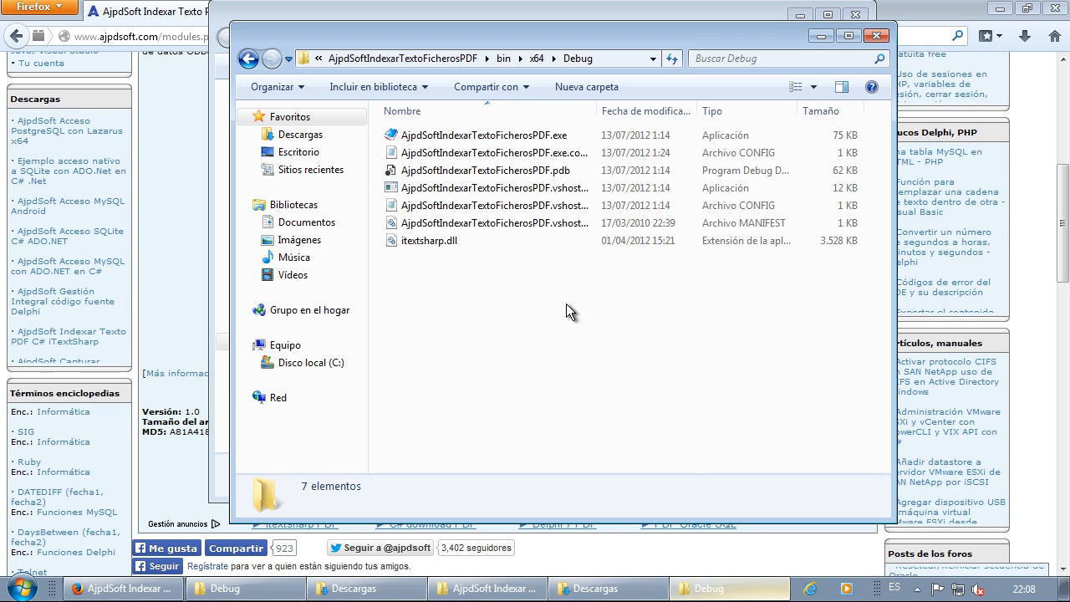
{"action": "left_click", "coordinate": [494, 135]}
{"action": "double_click", "coordinate": [494, 135]}
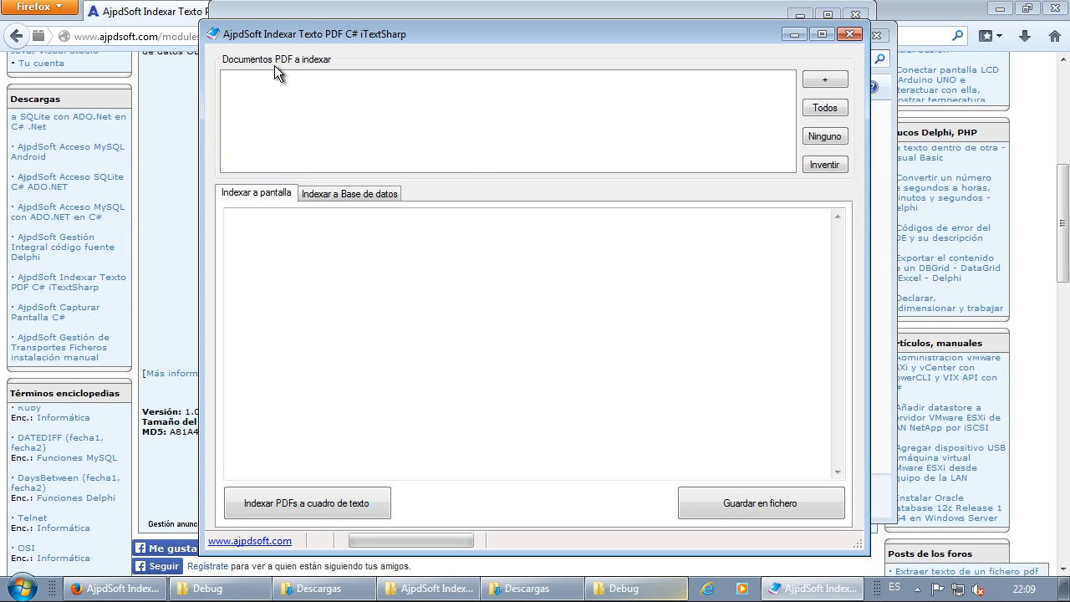
Add all the PDF files from basesdedatos.pdf to TrucosBDE.pdf in the pdf folder to the list of documents to index
{"action": "left_click", "coordinate": [831, 82]}
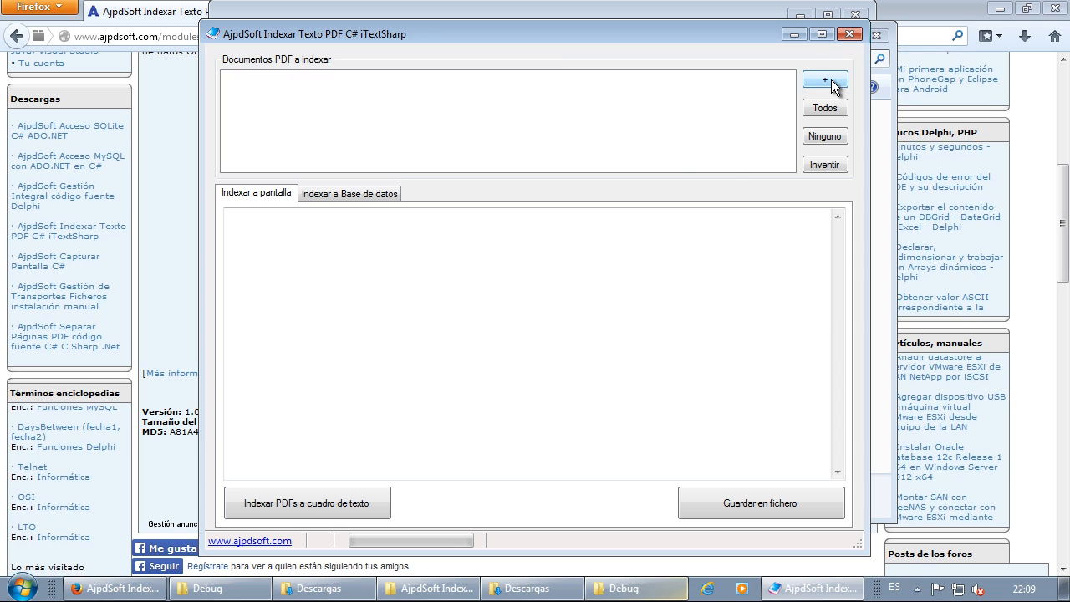
{"action": "scroll", "coordinate": [451, 315], "scroll_direction": "down", "scroll_amount": 2}
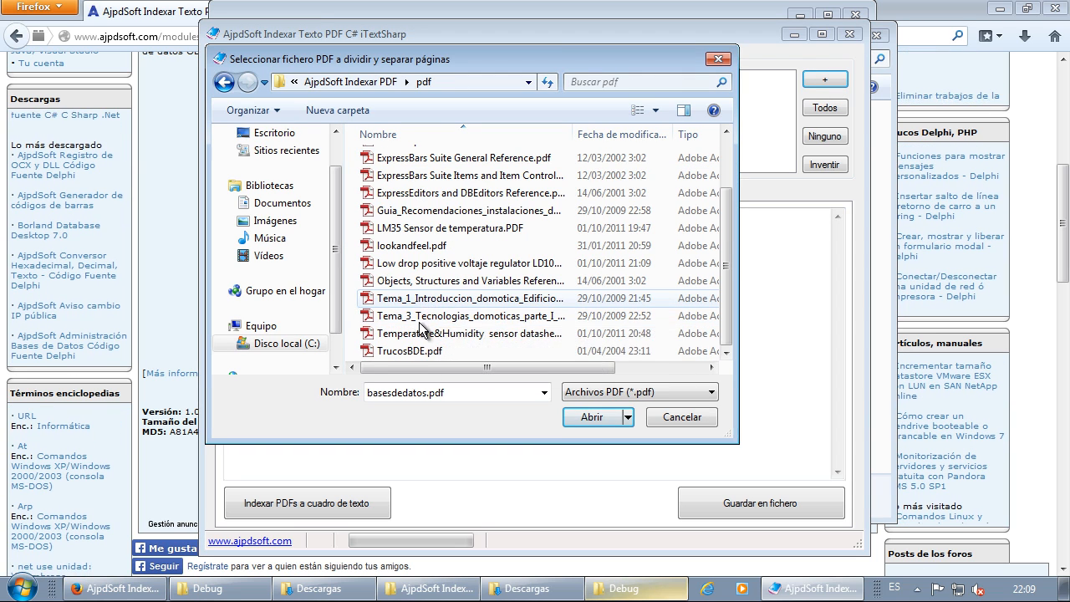
{"action": "left_click", "coordinate": [414, 351], "text": "shift"}
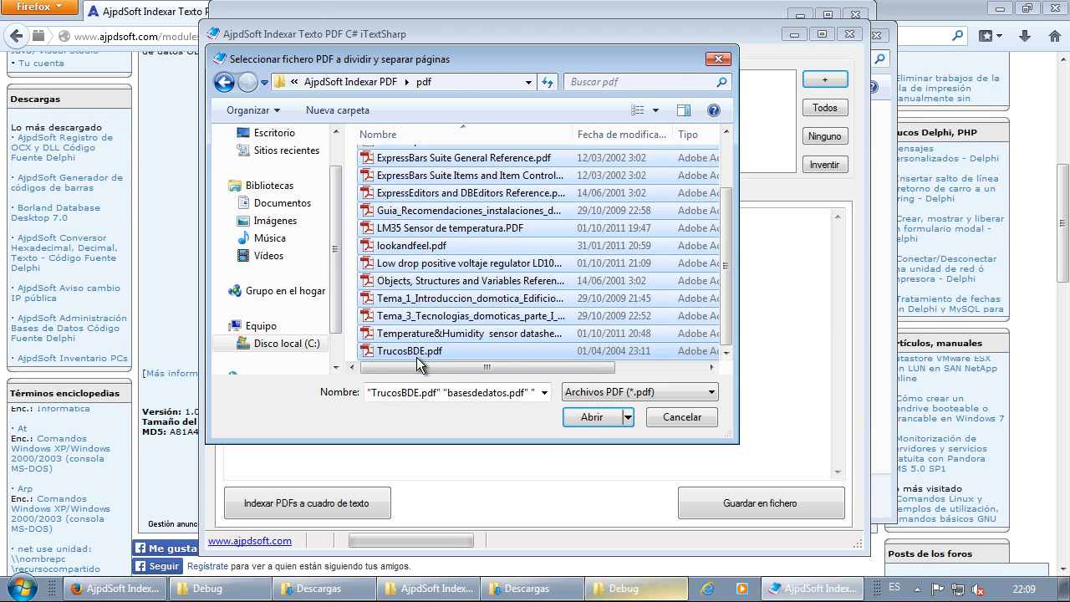
{"action": "left_click", "coordinate": [594, 417]}
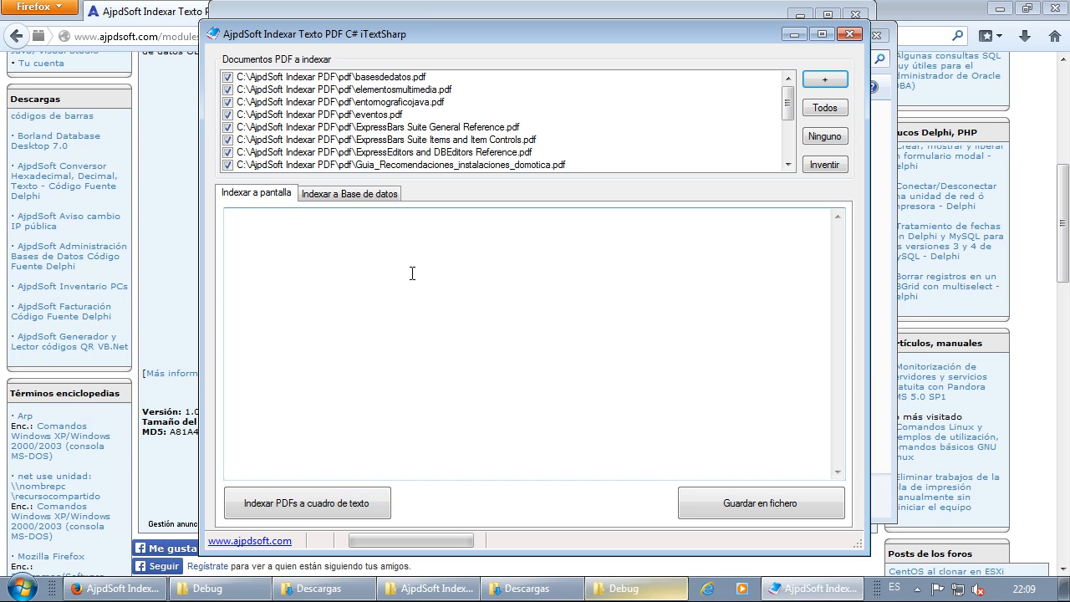
Index the checked PDFs into the text box and examine the extracted text as far as the elementosmultimedia.pdf entry
{"action": "left_click", "coordinate": [350, 508]}
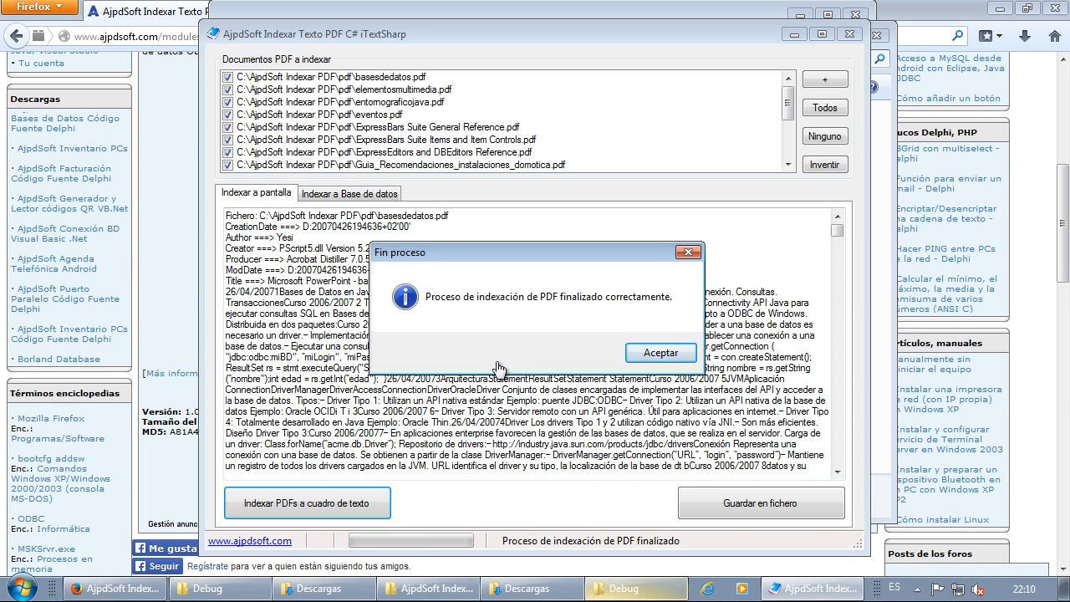
{"action": "left_click", "coordinate": [642, 358]}
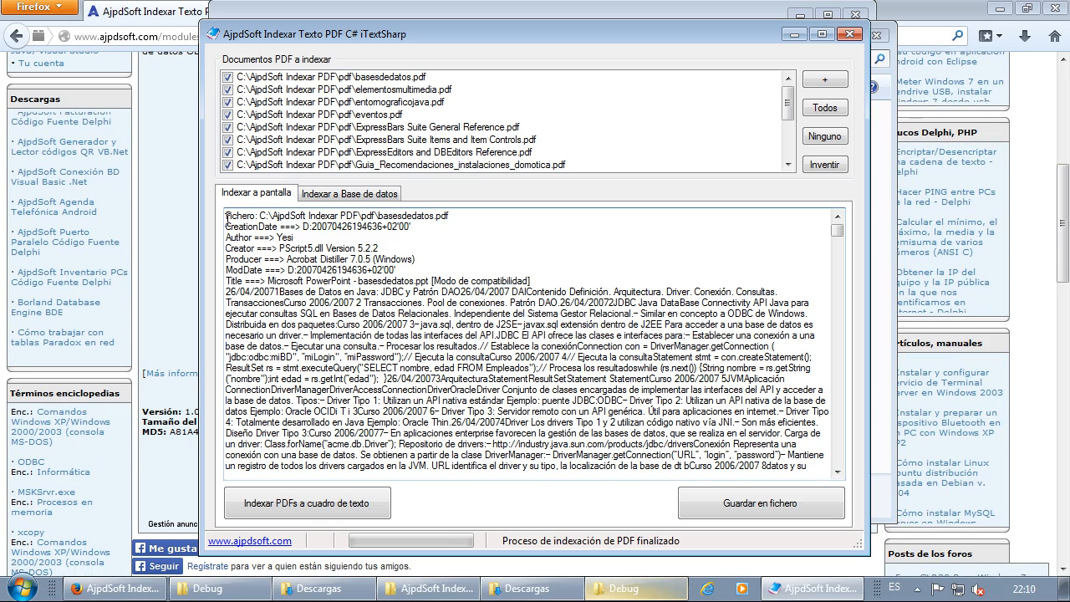
{"action": "scroll", "coordinate": [251, 264], "scroll_direction": "down", "scroll_amount": 10}
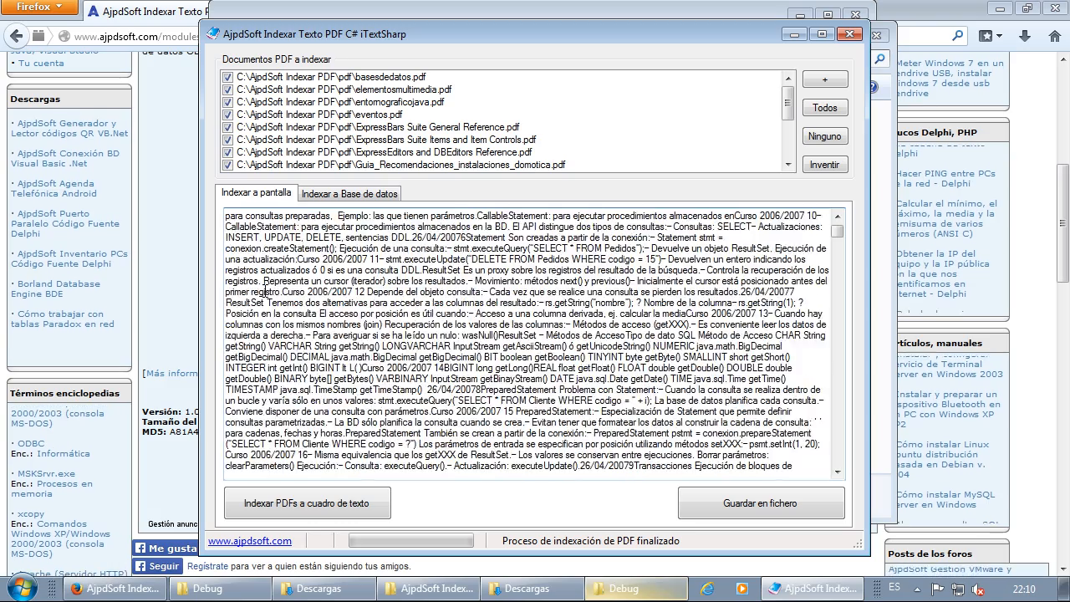
{"action": "scroll", "coordinate": [266, 291], "scroll_direction": "down", "scroll_amount": 10}
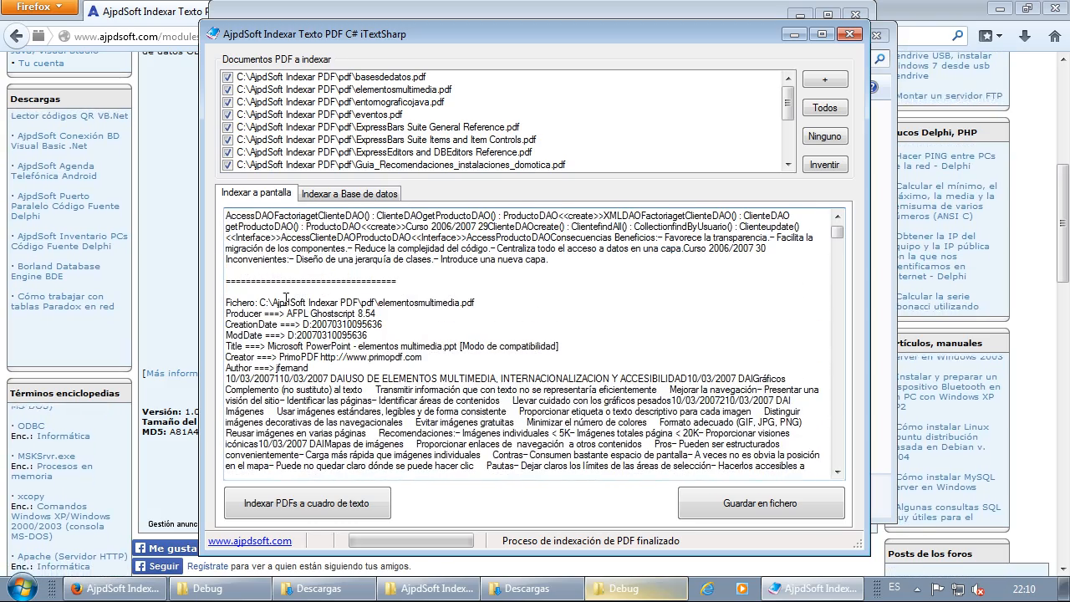
{"action": "left_click_drag", "start_coordinate": [415, 284], "coordinate": [224, 282]}
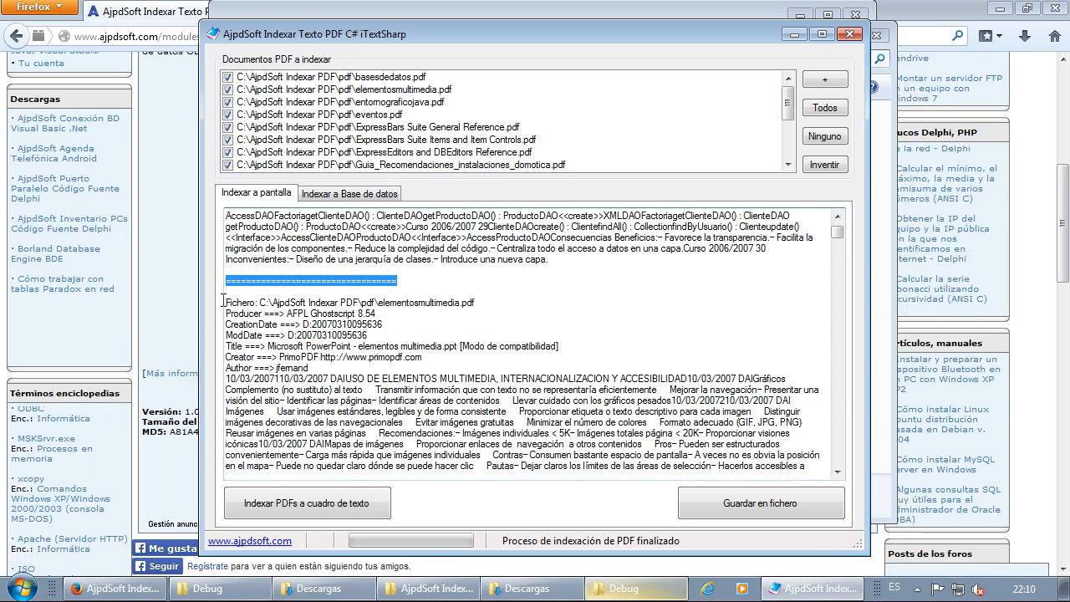
{"action": "left_click", "coordinate": [226, 305]}
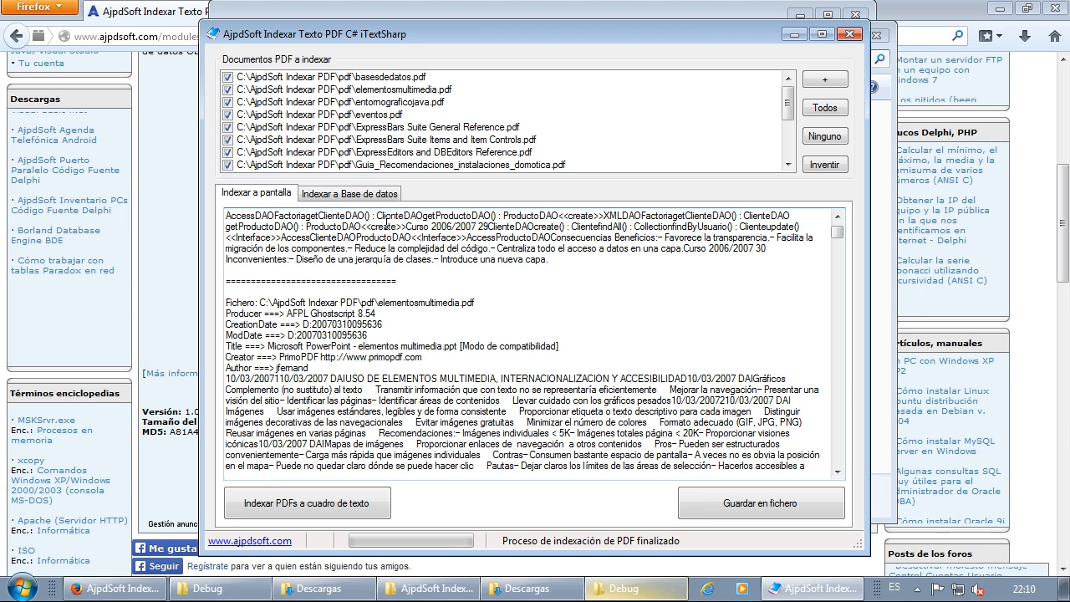
Show the database indexing options, switch to Firefox and download sqliteodbc_w64.exe from the SQLite ODBC Driver page
{"action": "left_click", "coordinate": [379, 195]}
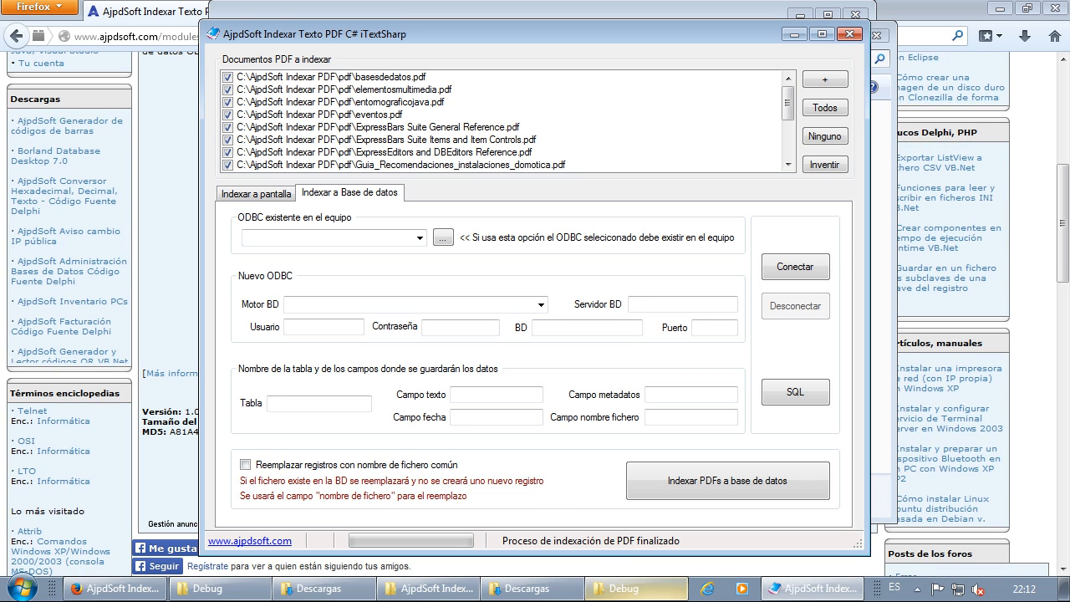
{"action": "left_click", "coordinate": [159, 12]}
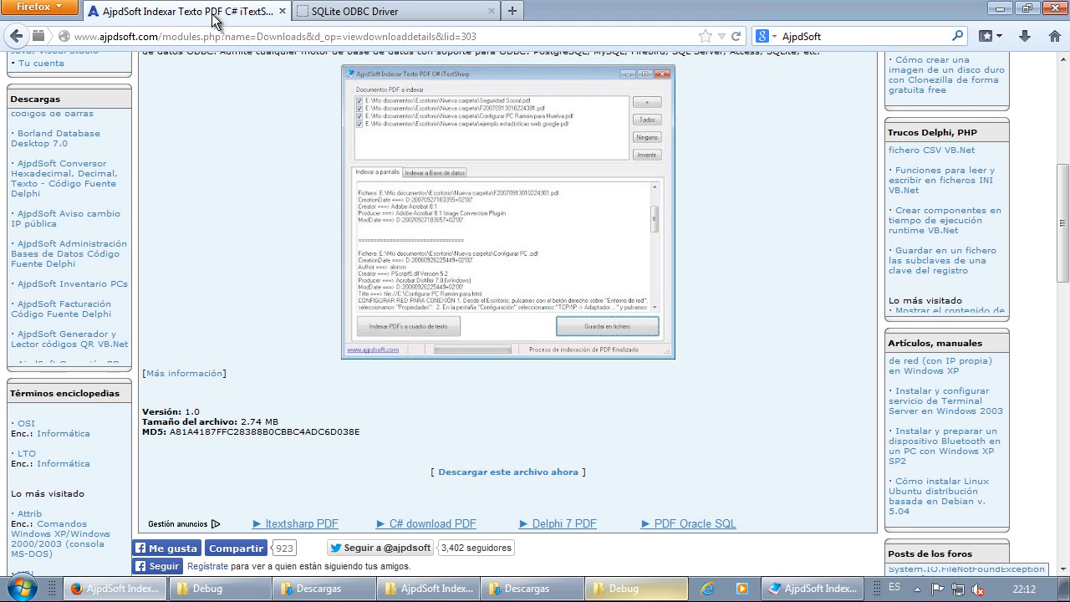
{"action": "left_click", "coordinate": [352, 12]}
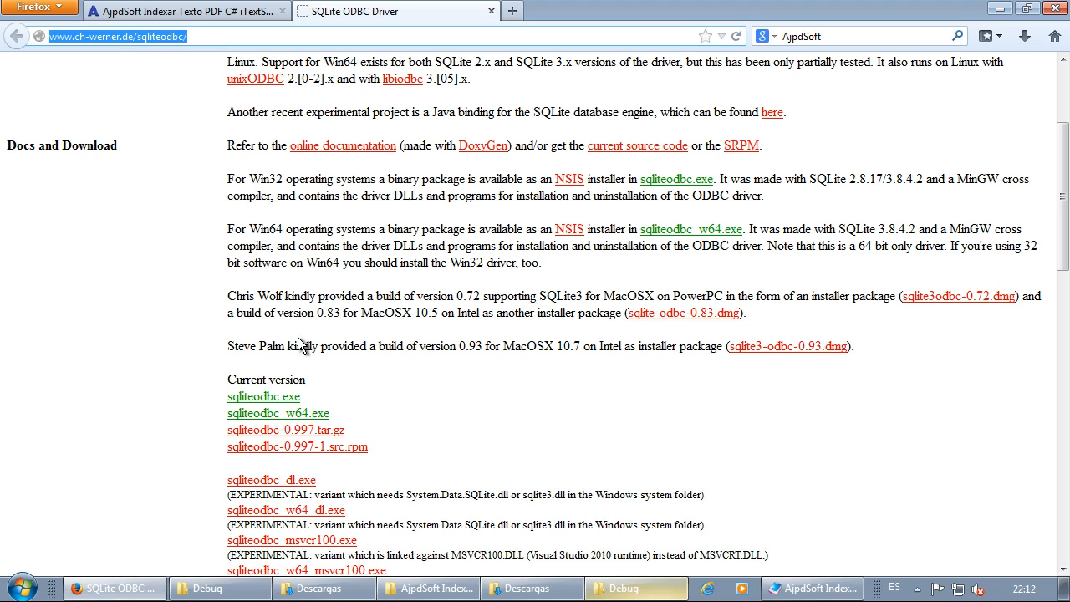
{"action": "left_click", "coordinate": [409, 396]}
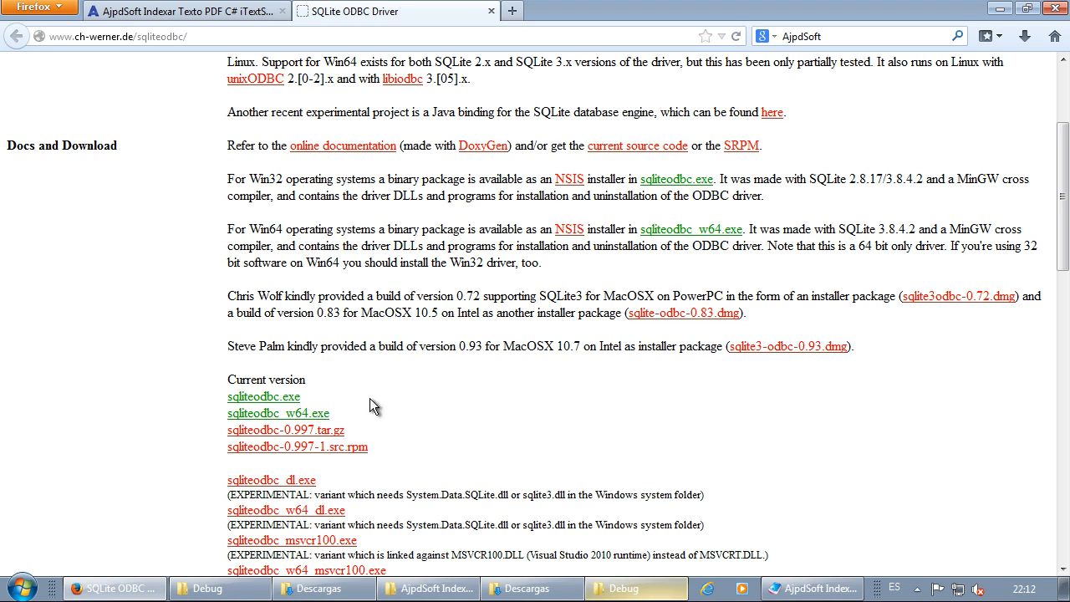
{"action": "left_click", "coordinate": [267, 416]}
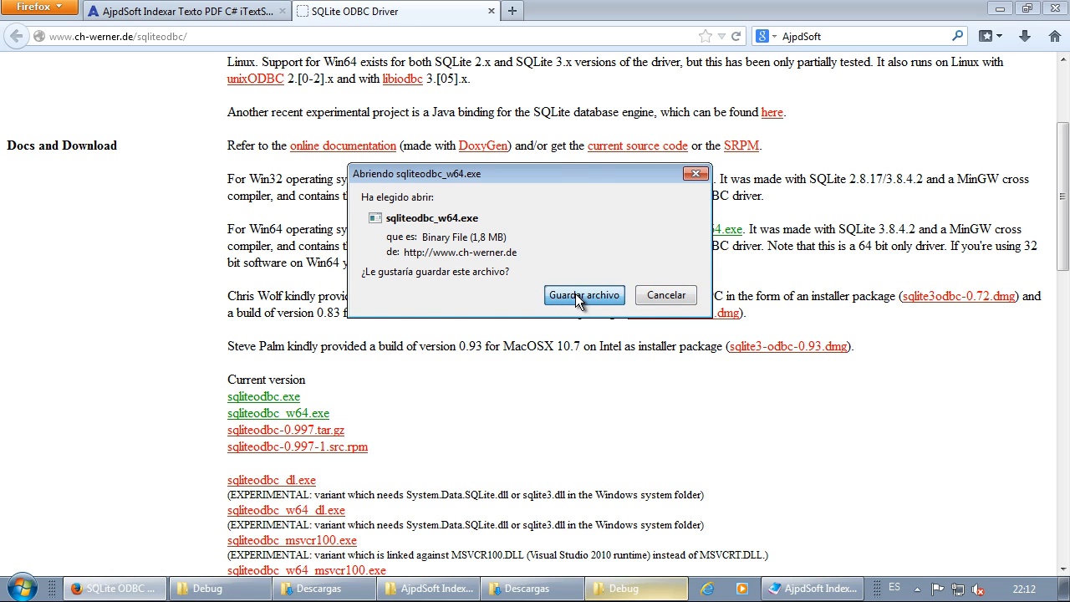
{"action": "left_click", "coordinate": [575, 294]}
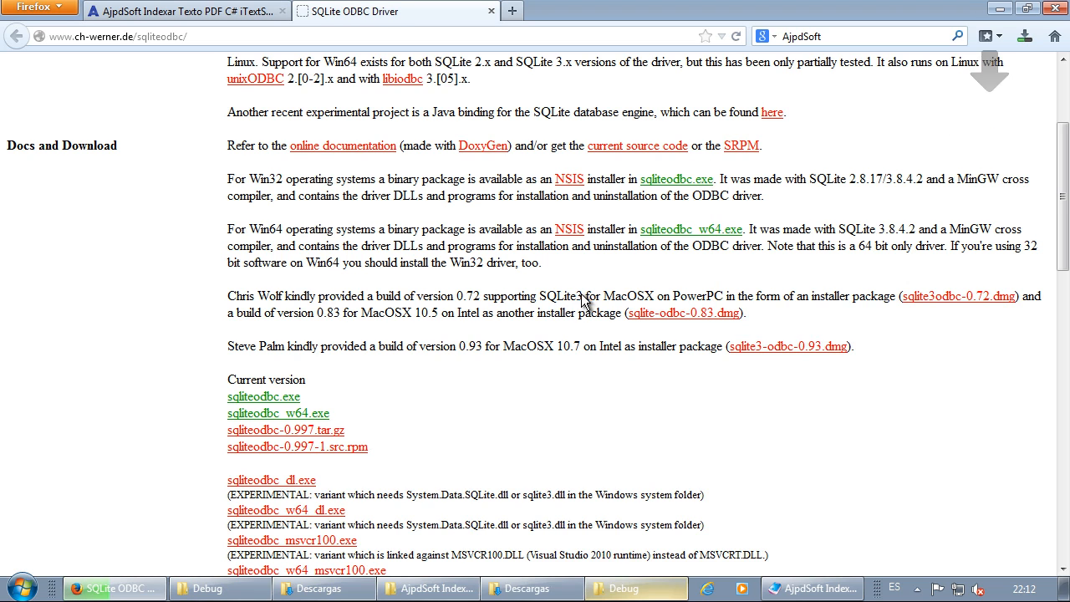
Run the downloaded sqliteodbc_w64.exe installer and allow it to execute
{"action": "left_click", "coordinate": [1025, 37]}
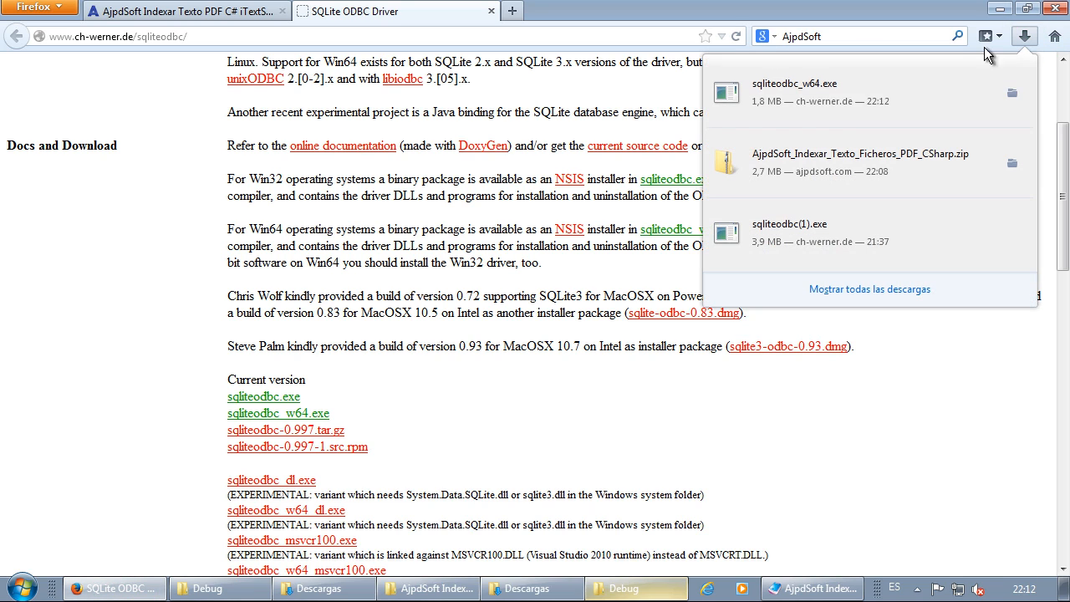
{"action": "left_click", "coordinate": [803, 99]}
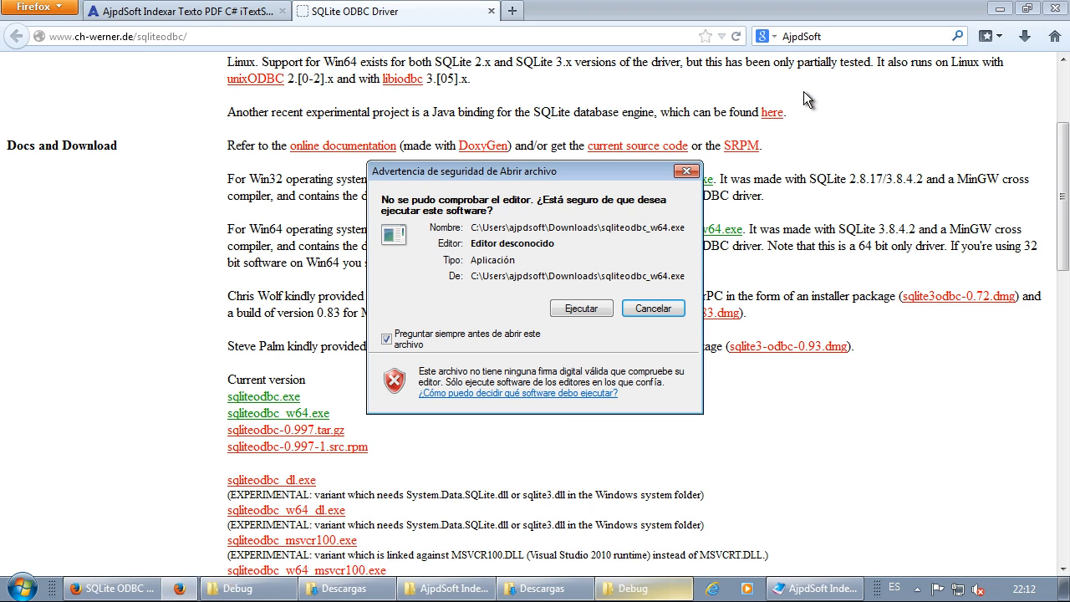
{"action": "left_click", "coordinate": [573, 307]}
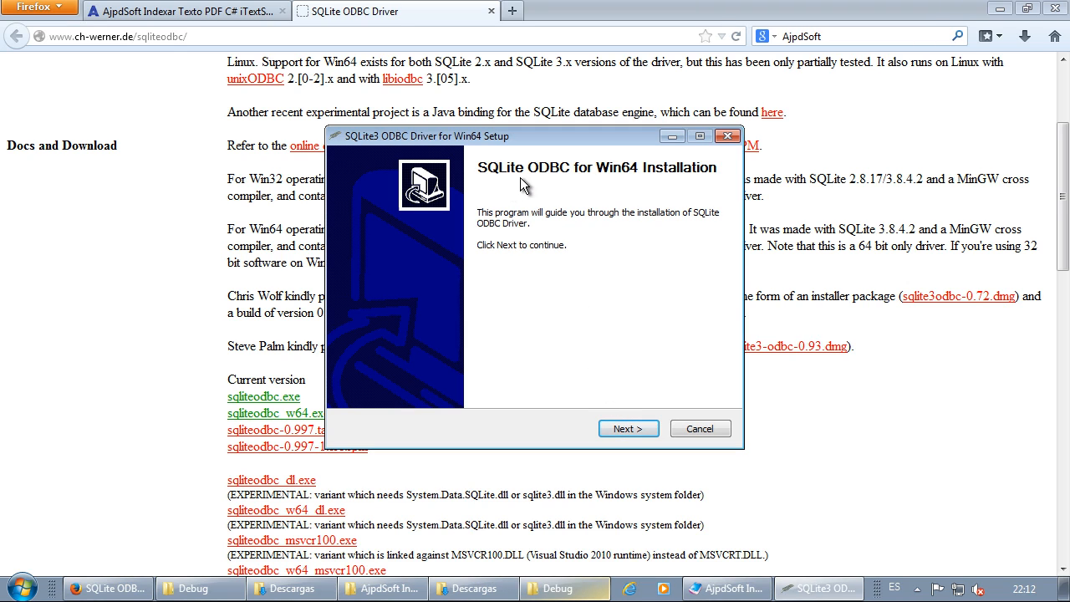
Install the SQLite3 ODBC Driver for Win64 in its default folder, accepting the license and including the SQLite 2 Drivers component
{"action": "left_click", "coordinate": [628, 430]}
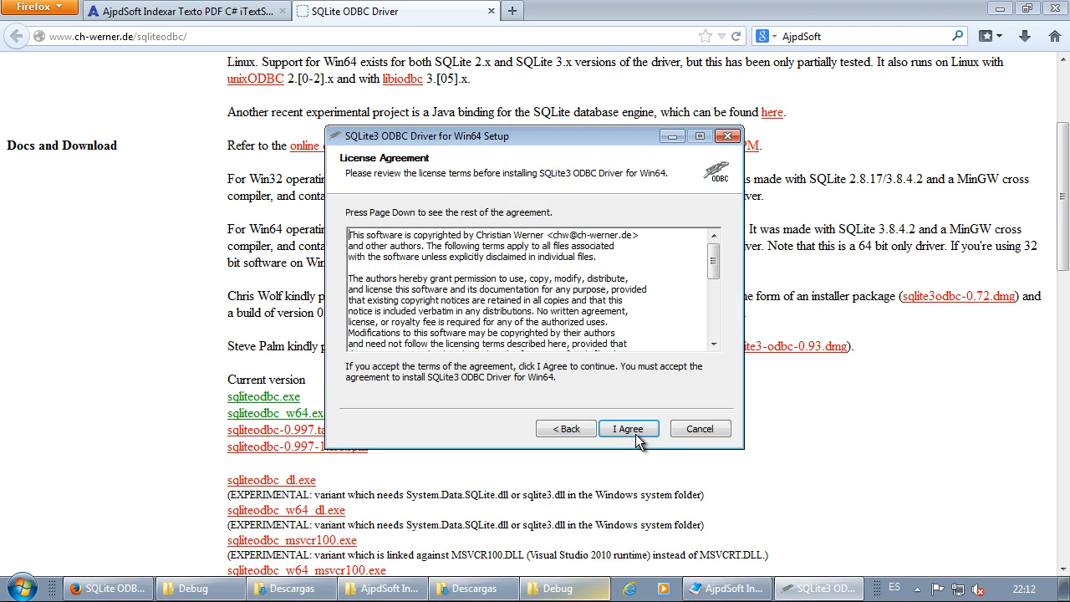
{"action": "left_click", "coordinate": [628, 430]}
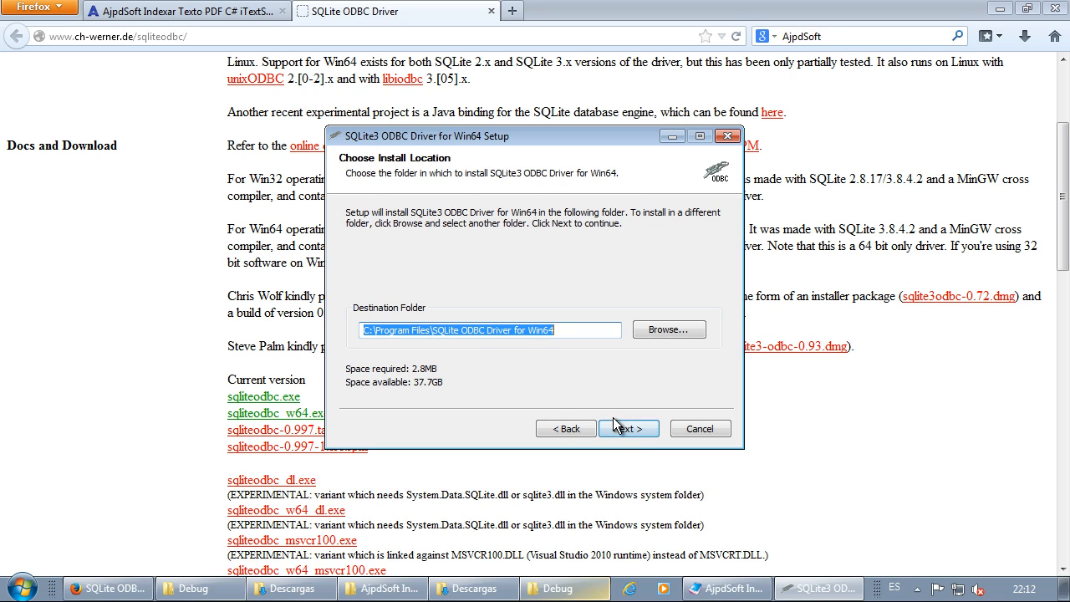
{"action": "left_click", "coordinate": [628, 429]}
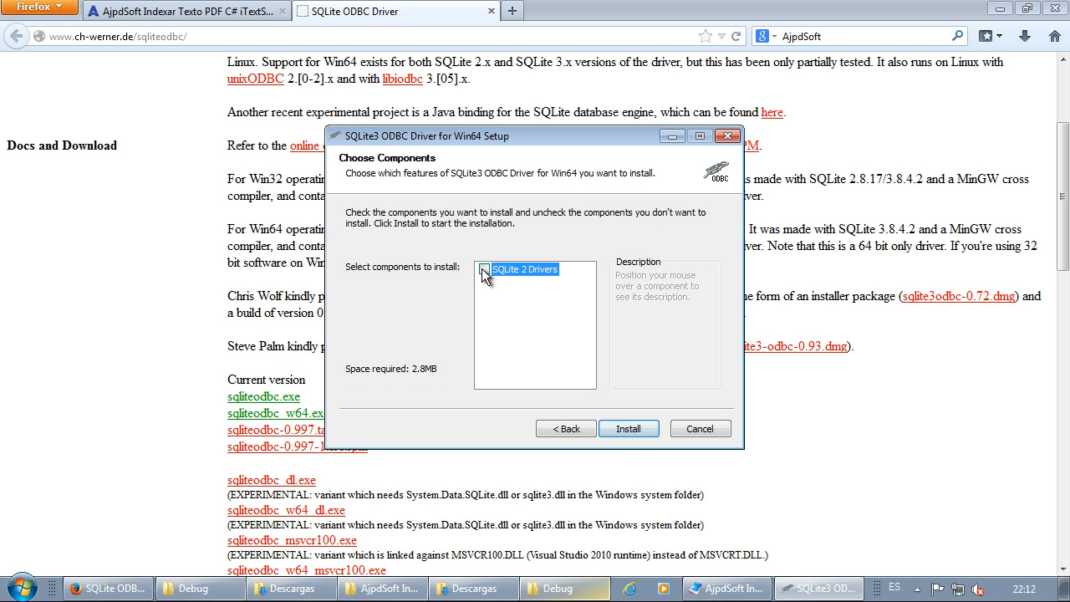
{"action": "left_click", "coordinate": [484, 269]}
{"action": "left_click", "coordinate": [628, 429]}
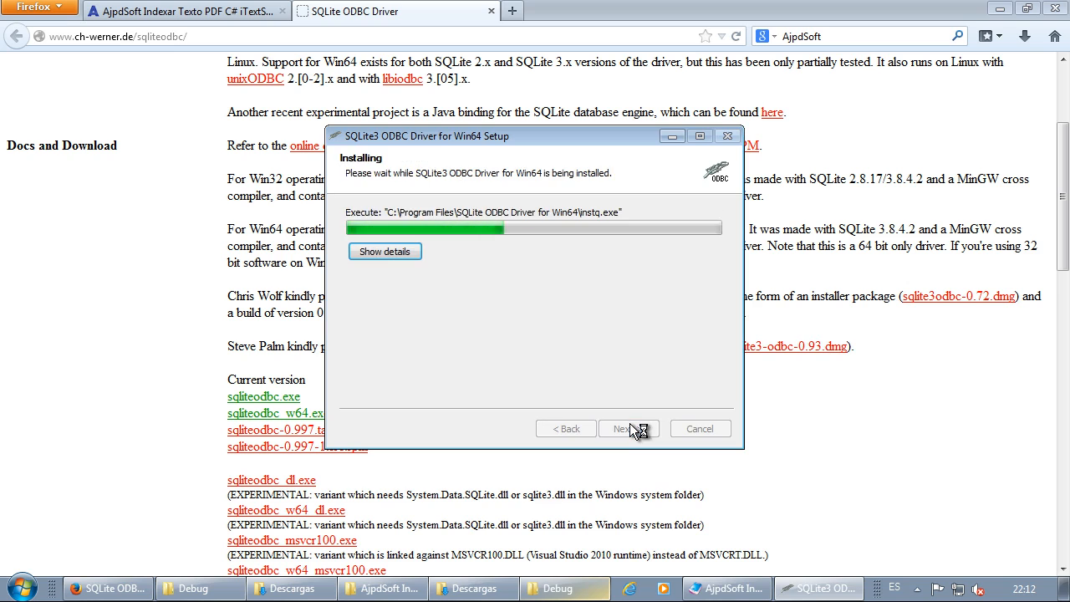
{"action": "left_click", "coordinate": [634, 431]}
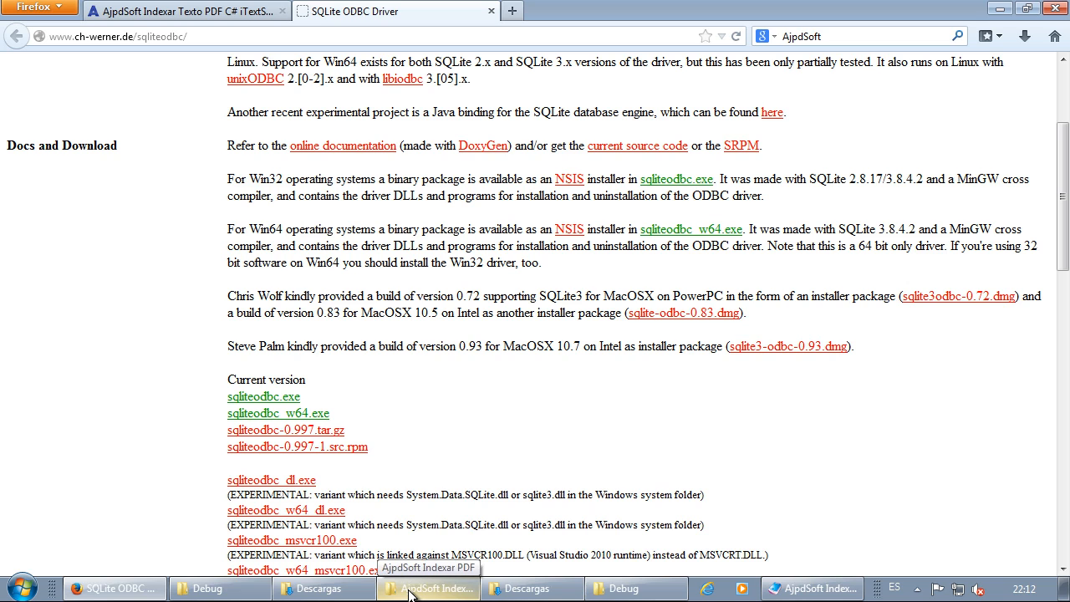
Run AjpdSoftAccesoSQLiteCSharp.exe from its Debug folder and create the SQLite database indexarpdf in the AjpdSoft Indexar PDF folder
{"action": "left_click", "coordinate": [209, 588]}
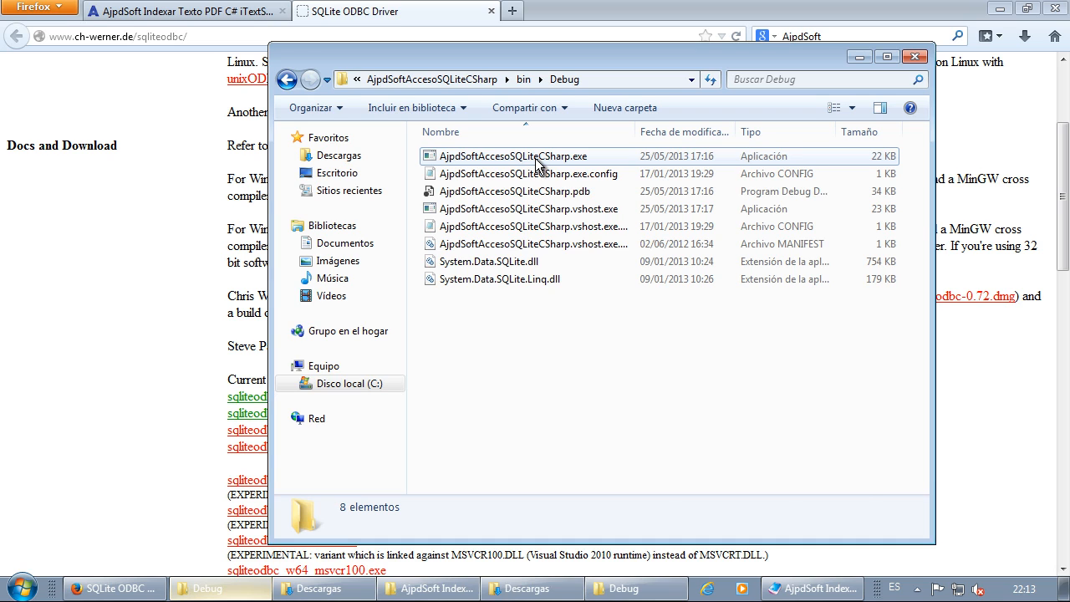
{"action": "double_click", "coordinate": [538, 160]}
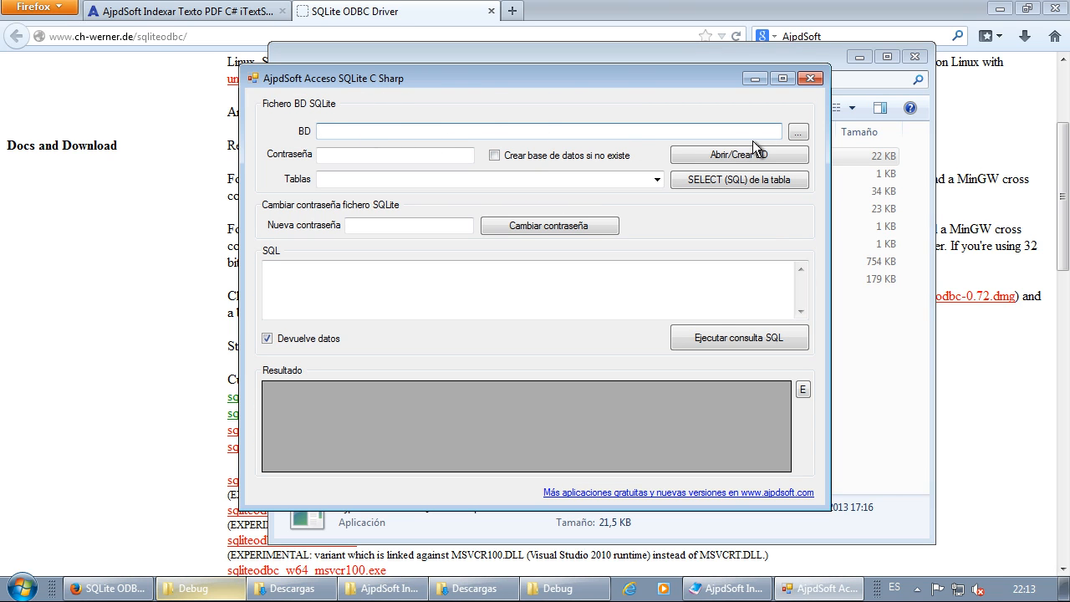
{"action": "left_click", "coordinate": [795, 132]}
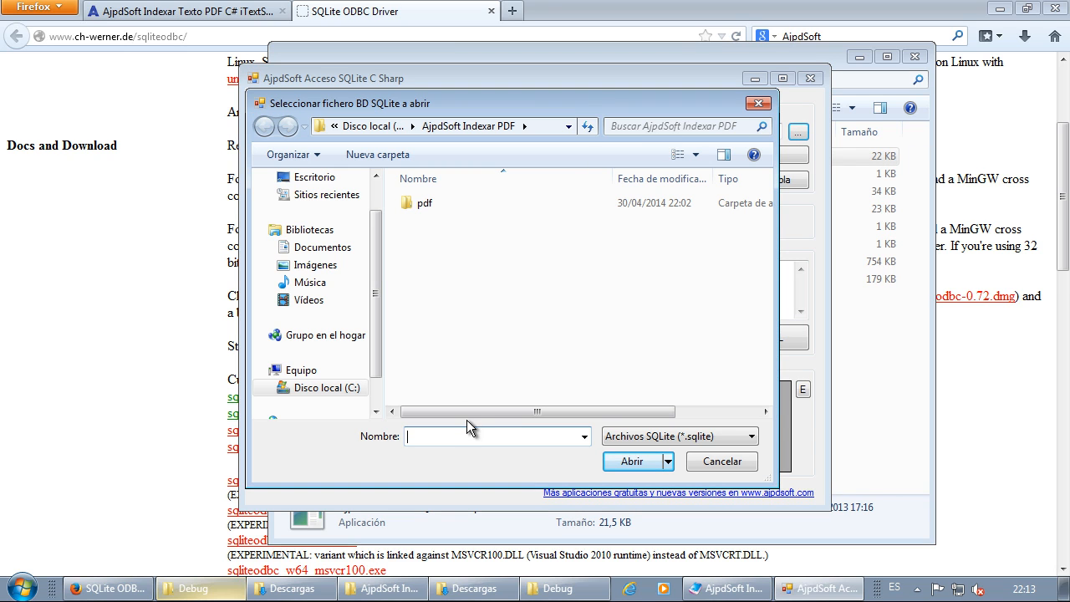
{"action": "type", "text": "indexa"}
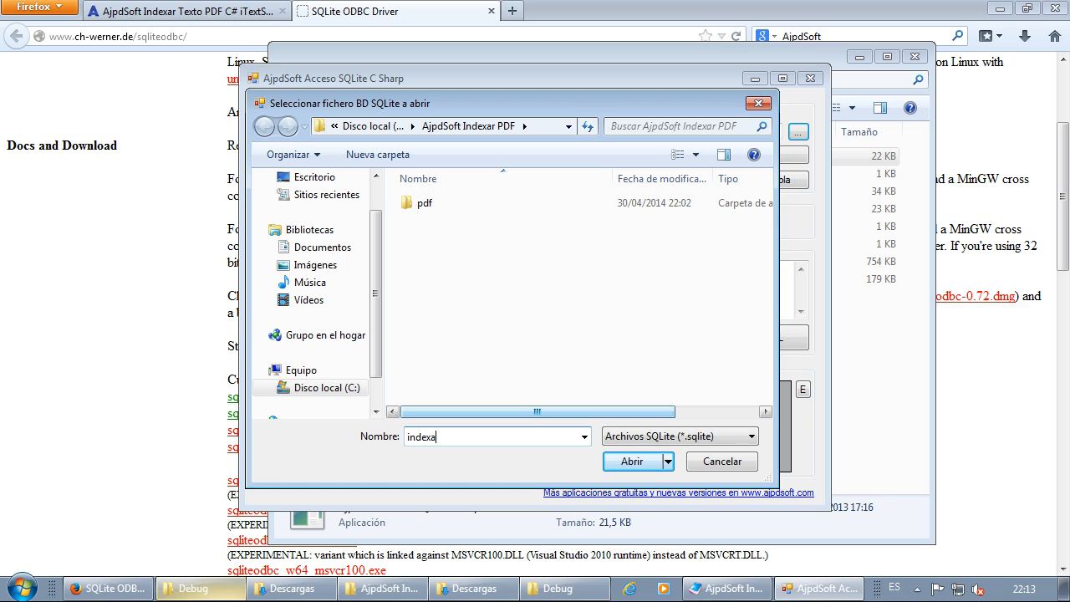
{"action": "type", "text": "rpdf"}
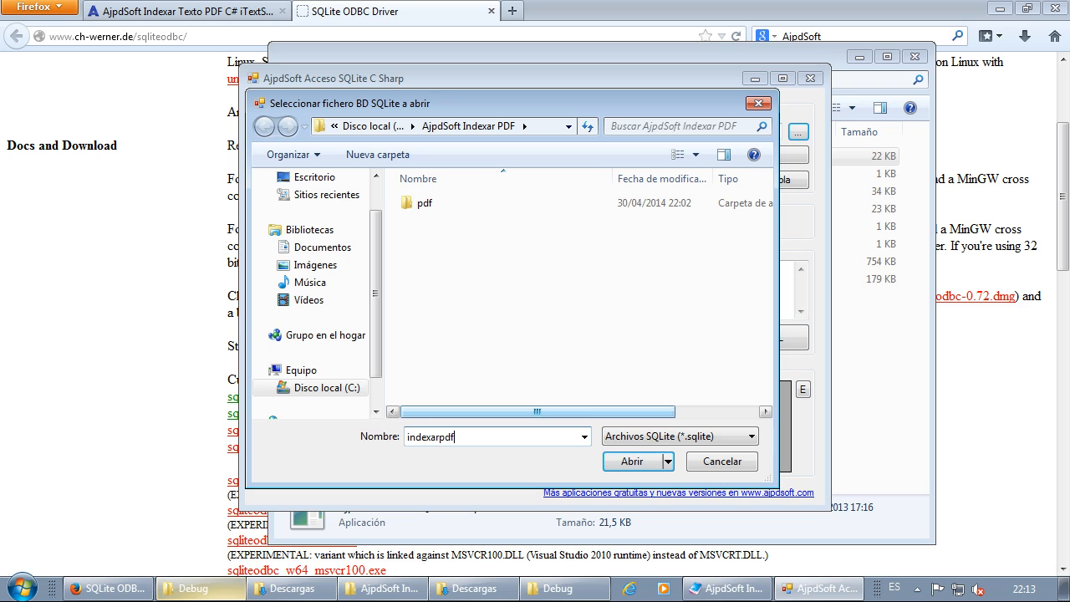
{"action": "left_click", "coordinate": [615, 462]}
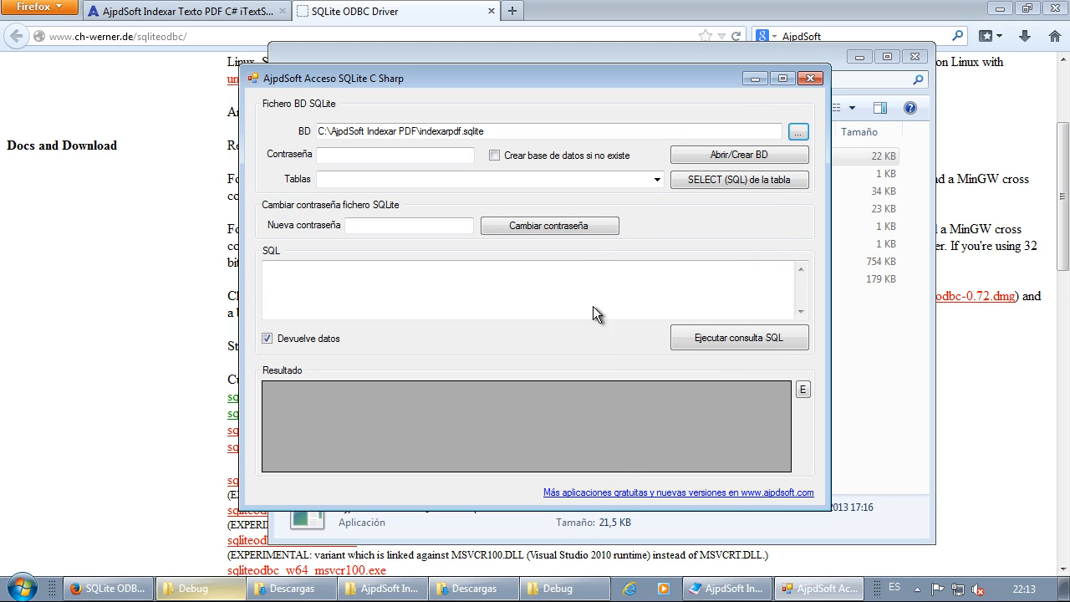
{"action": "left_click", "coordinate": [606, 155]}
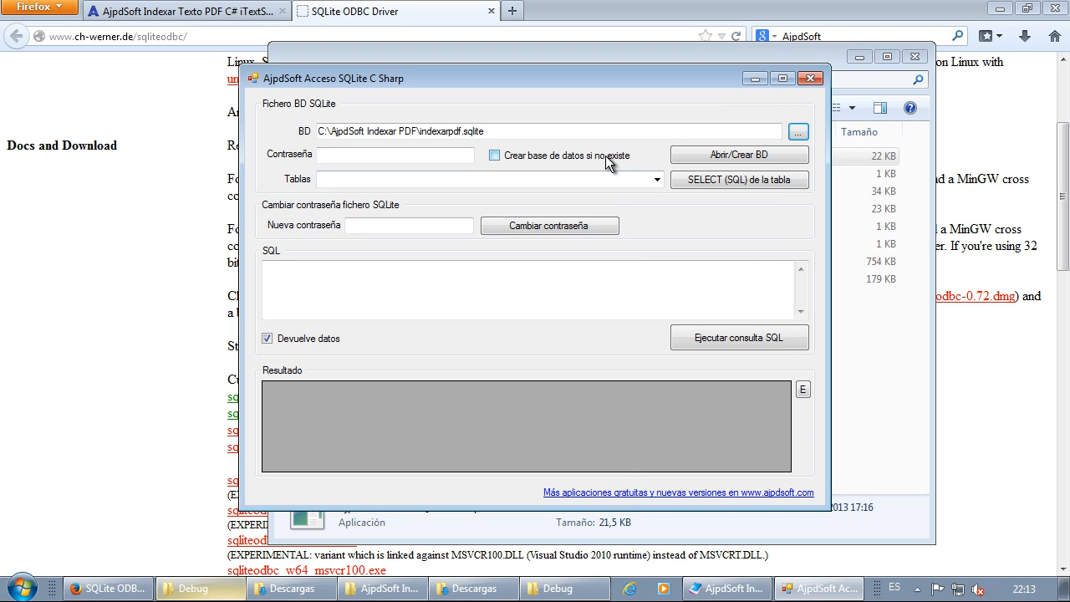
{"action": "left_click", "coordinate": [724, 155]}
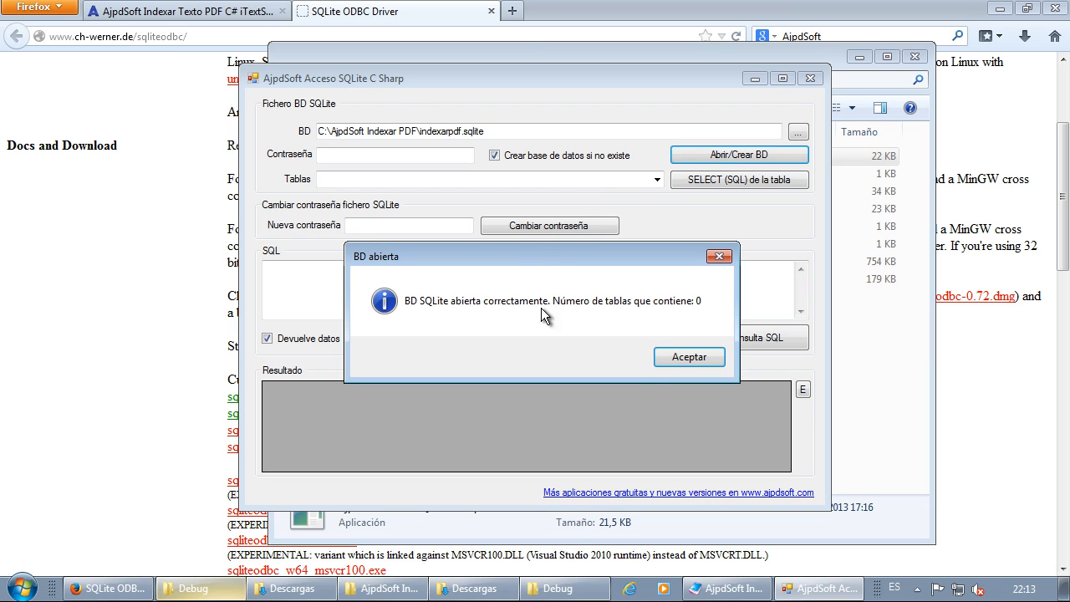
{"action": "left_click", "coordinate": [667, 358]}
Switch to AjpdSoft Indexar Texto PDF, generate the table creation SQL and copy the CREATE TABLE indexpdf statement without its WITH clause
{"action": "left_click", "coordinate": [443, 298]}
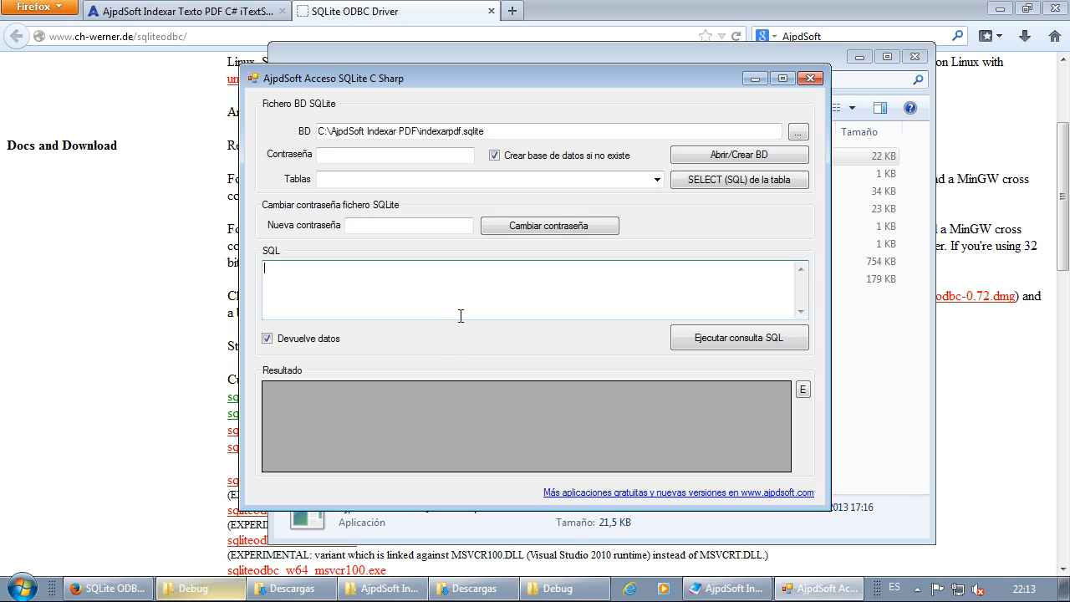
{"action": "left_click", "coordinate": [813, 589]}
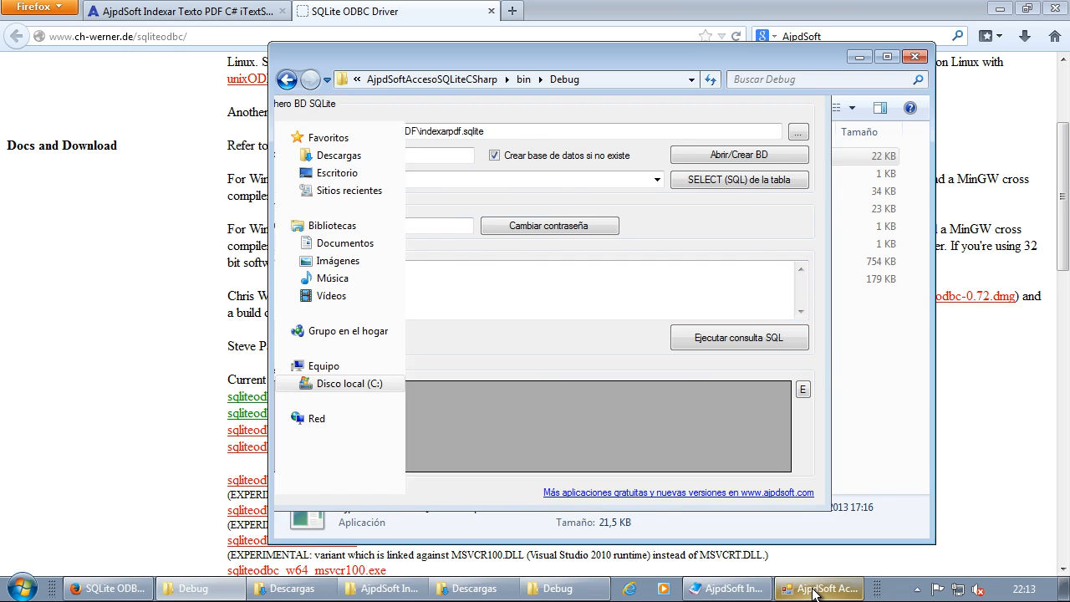
{"action": "left_click", "coordinate": [735, 589]}
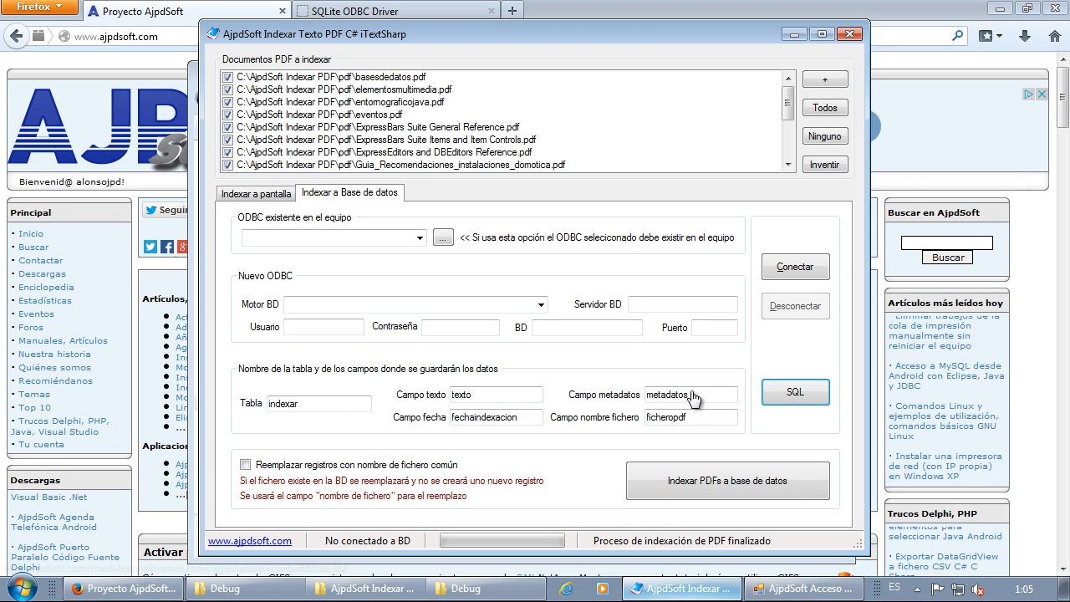
{"action": "left_click", "coordinate": [796, 389]}
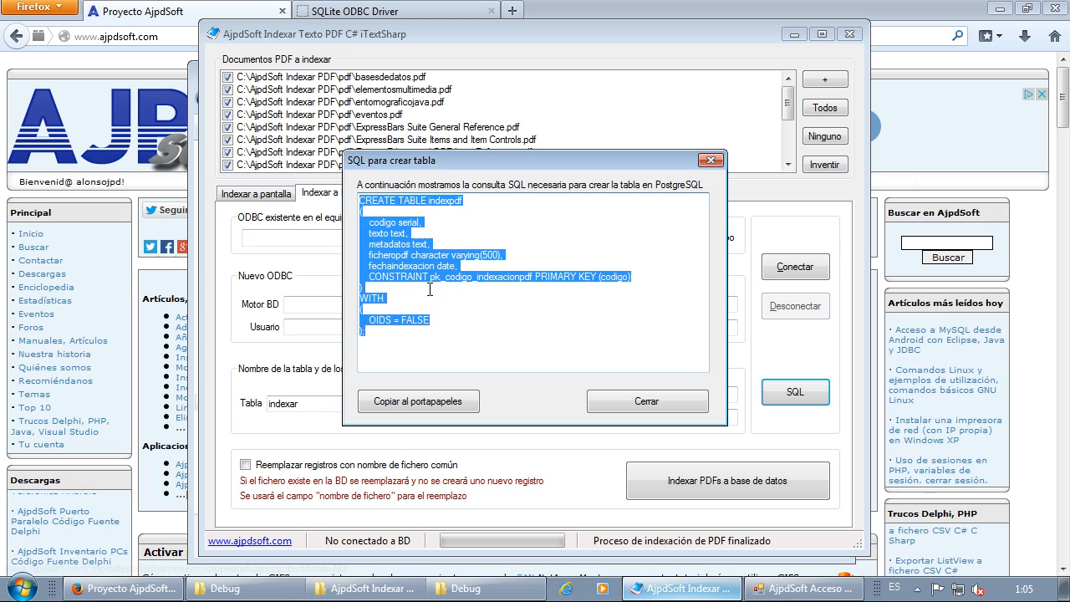
{"action": "left_click", "coordinate": [369, 283]}
{"action": "left_click_drag", "start_coordinate": [366, 287], "coordinate": [351, 266]}
{"action": "left_click_drag", "start_coordinate": [344, 226], "coordinate": [350, 197]}
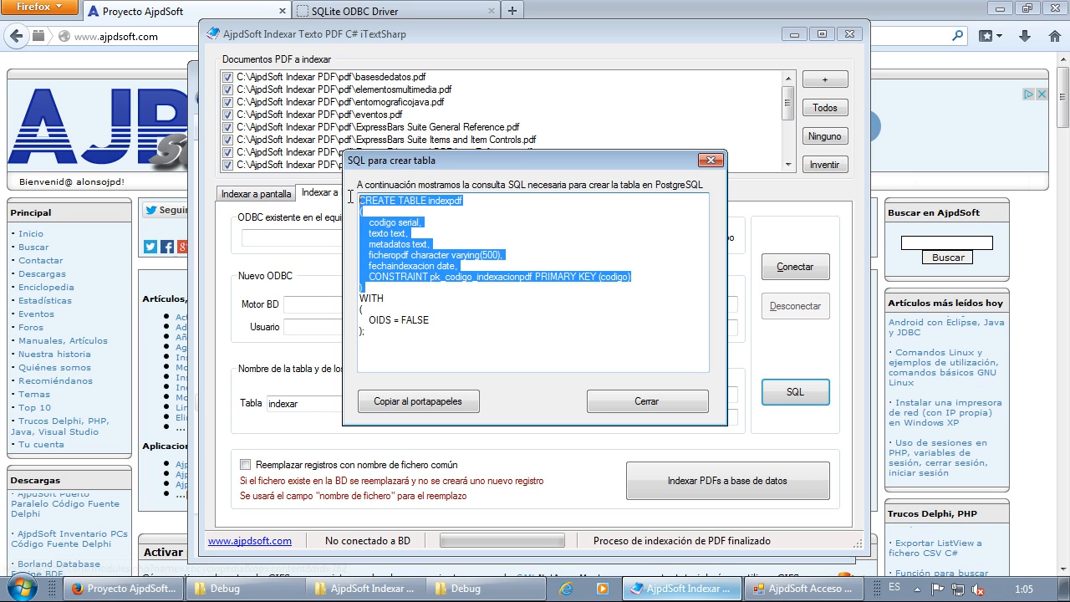
{"action": "right_click", "coordinate": [401, 205]}
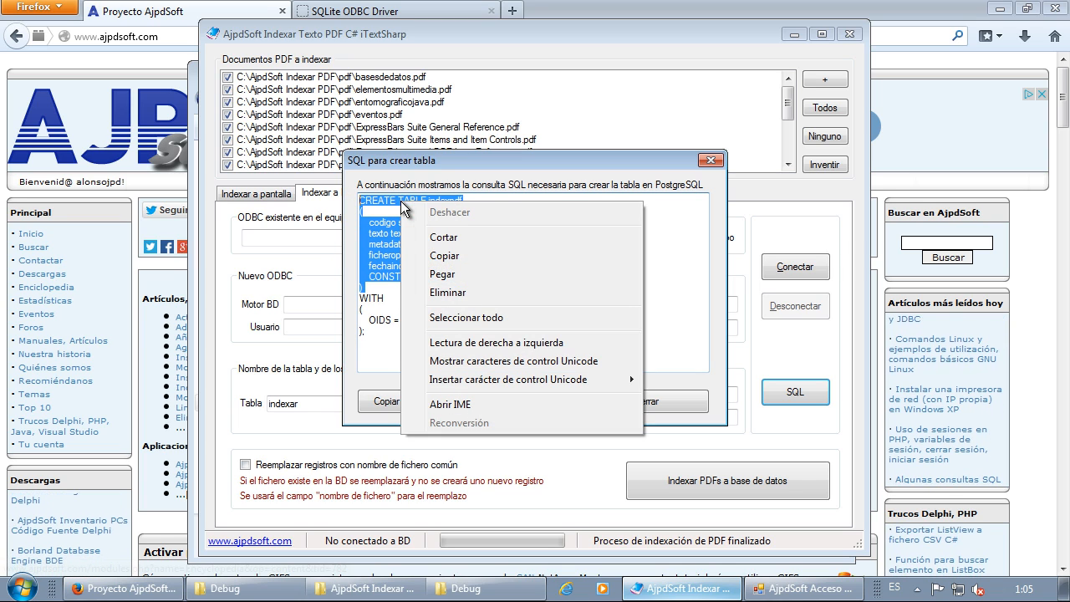
{"action": "left_click", "coordinate": [434, 251]}
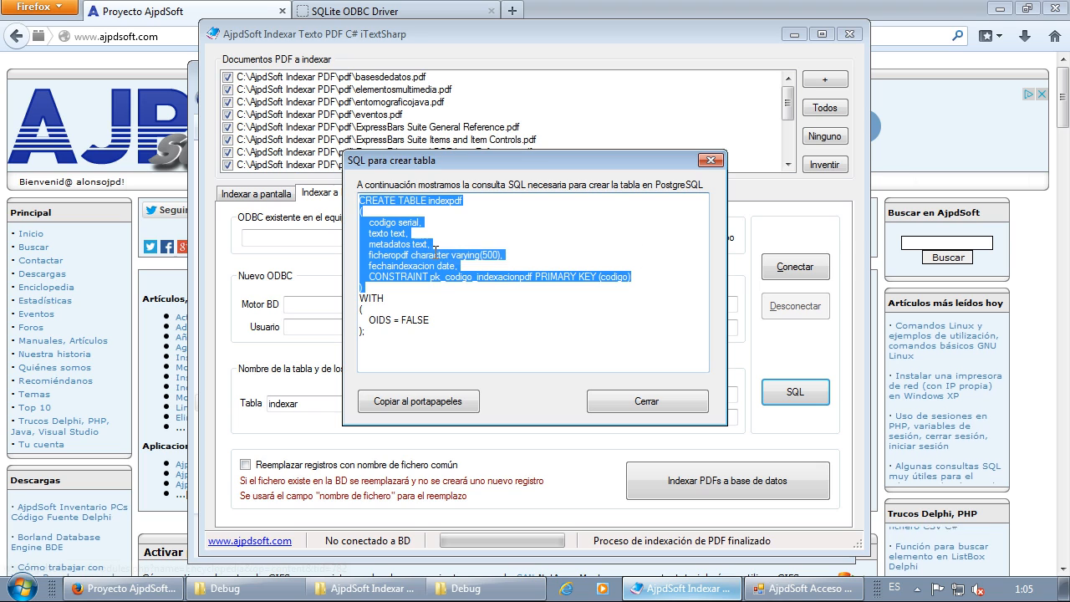
{"action": "left_click", "coordinate": [623, 408]}
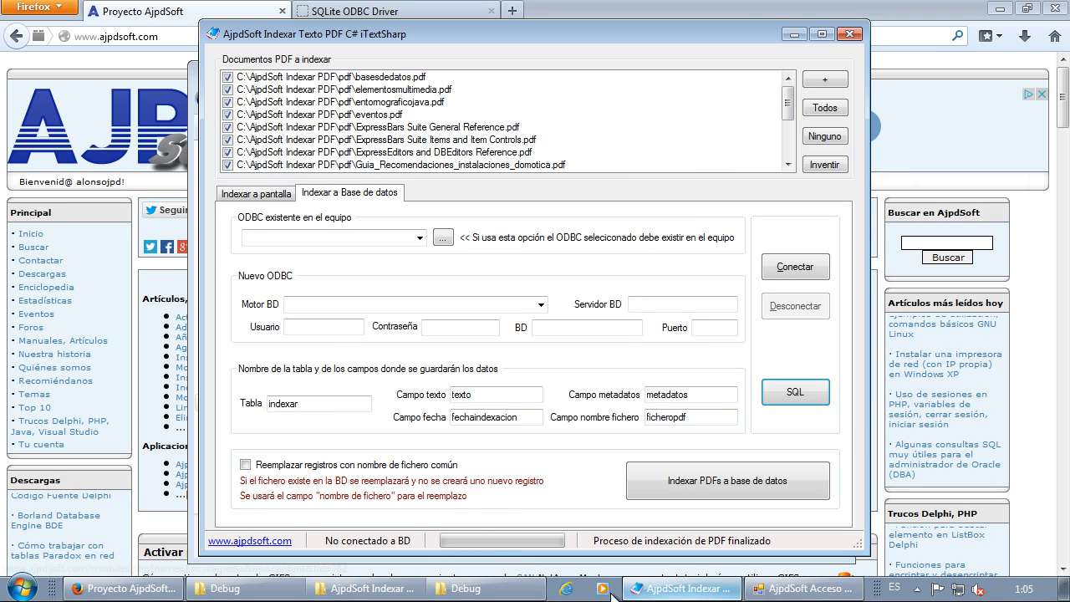
Paste the SQL into AjpdSoft Acceso SQLite's query and remove the CONSTRAINT pk_codigo_indexacionpdf PRIMARY KEY line
{"action": "left_click", "coordinate": [802, 588]}
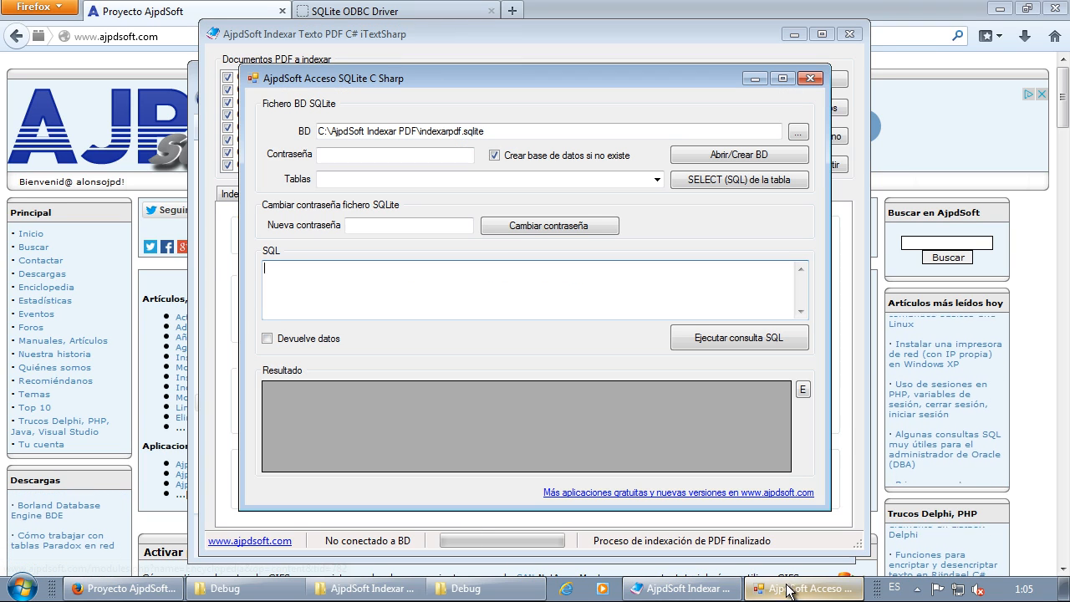
{"action": "right_click", "coordinate": [295, 272]}
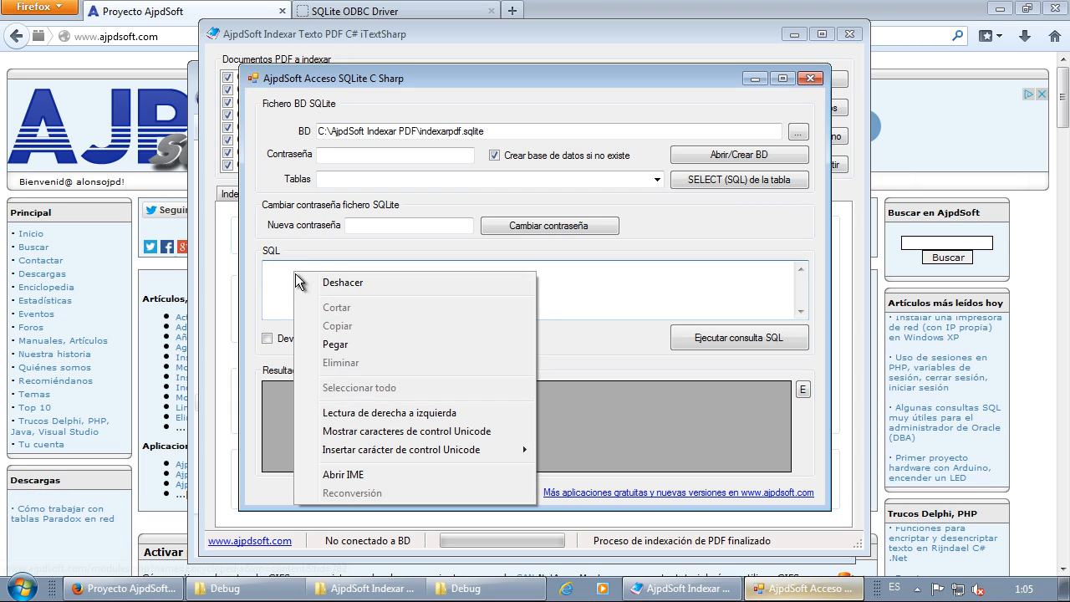
{"action": "left_click", "coordinate": [334, 341]}
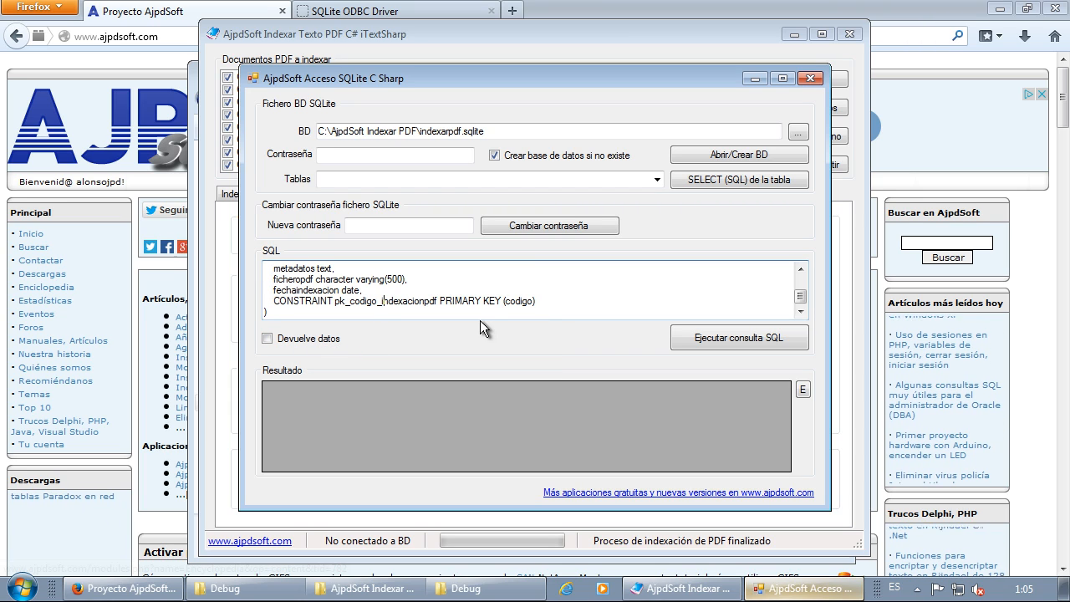
{"action": "key", "text": "shift+End"}
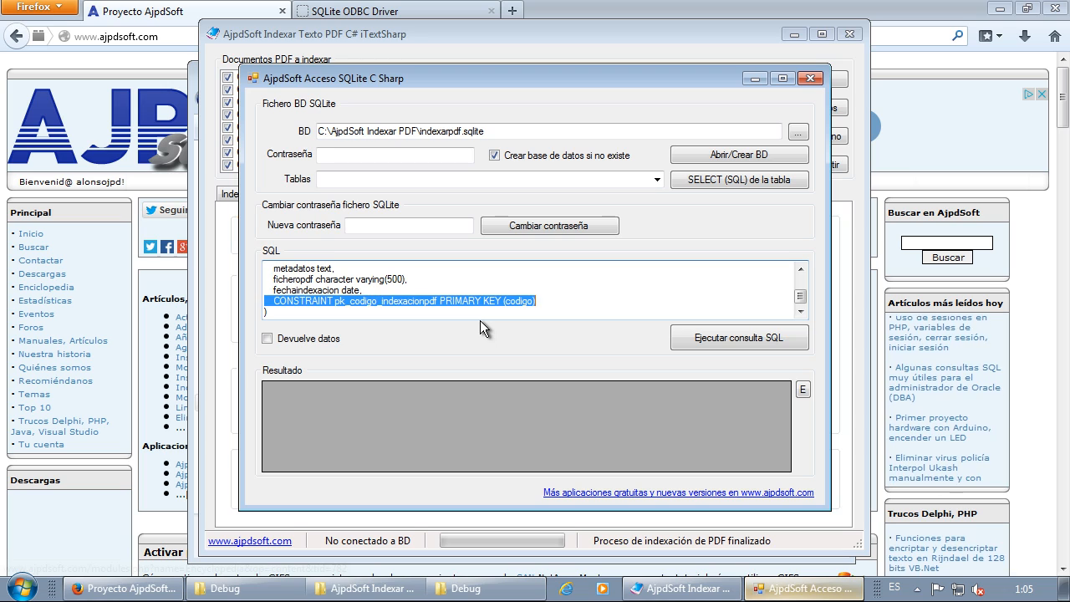
{"action": "key", "text": "Delete"}
{"action": "key", "text": "Delete"}
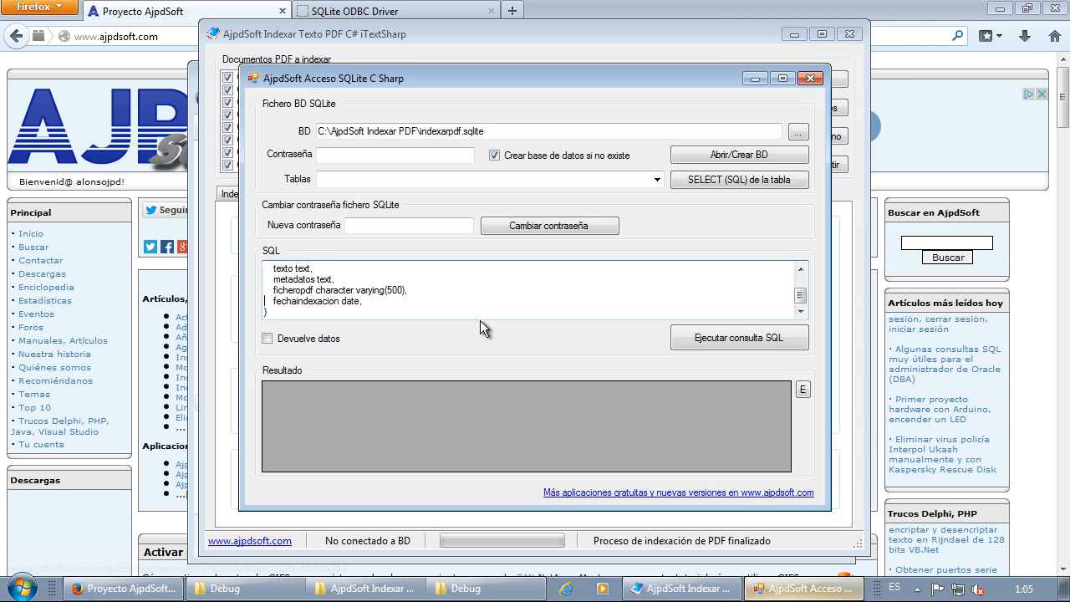
Remove the comma after fechaindexacion date in the SQL and rename the table in the CREATE TABLE statement to indexado
{"action": "key", "text": "BackSpace"}
{"action": "key", "text": "BackSpace"}
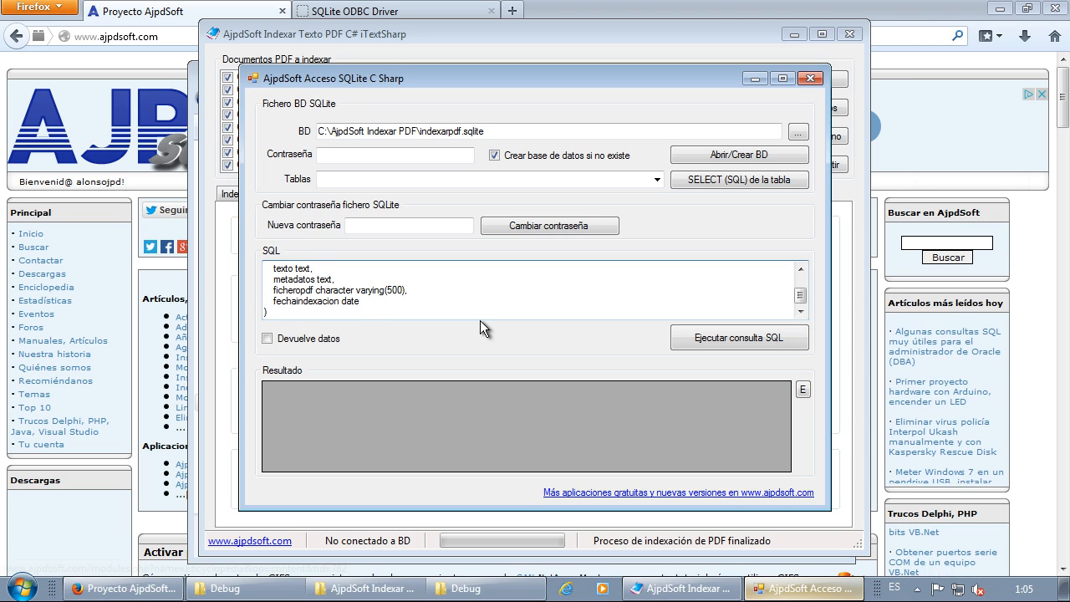
{"action": "key", "text": "Up"}
{"action": "key", "text": "Up"}
{"action": "key", "text": "Up"}
{"action": "key", "text": "Up"}
{"action": "key", "text": "Up"}
{"action": "key", "text": "Up"}
{"action": "key", "text": "Home"}
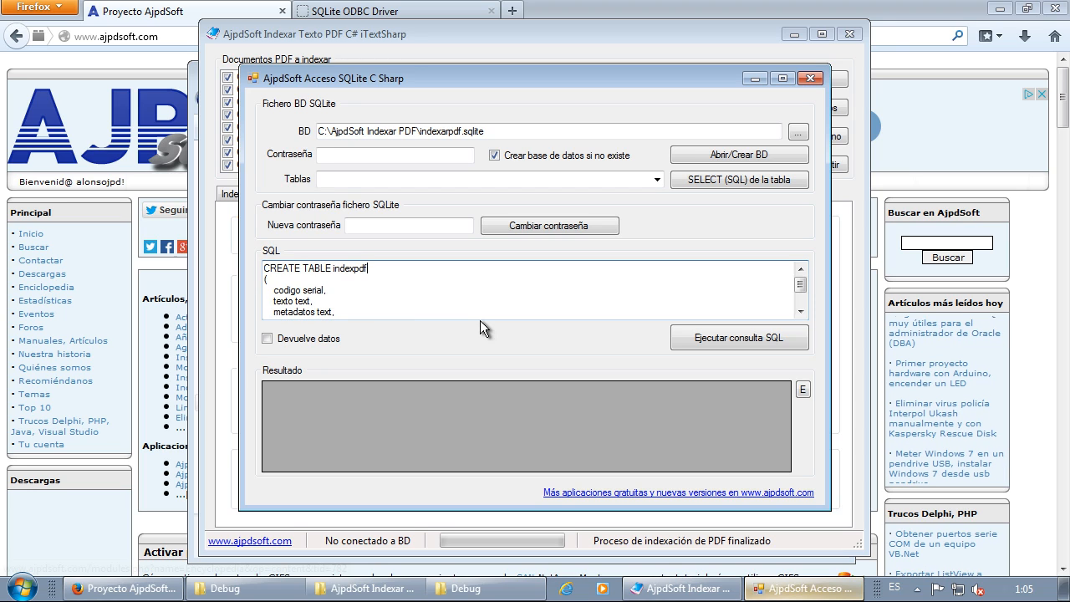
{"action": "key", "text": "ctrl+shift+Left"}
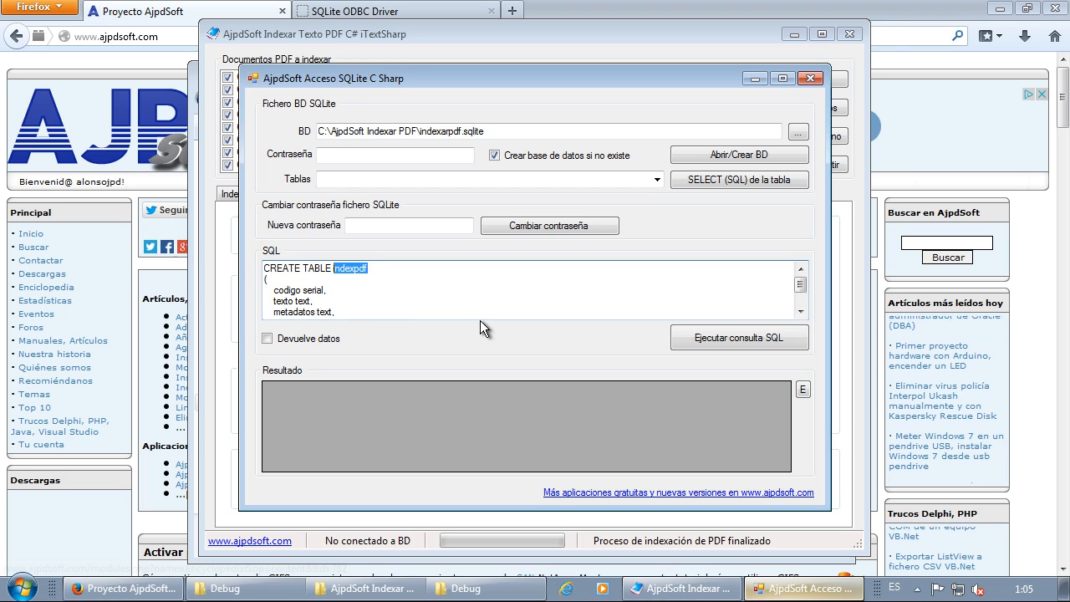
{"action": "type", "text": "indexado"}
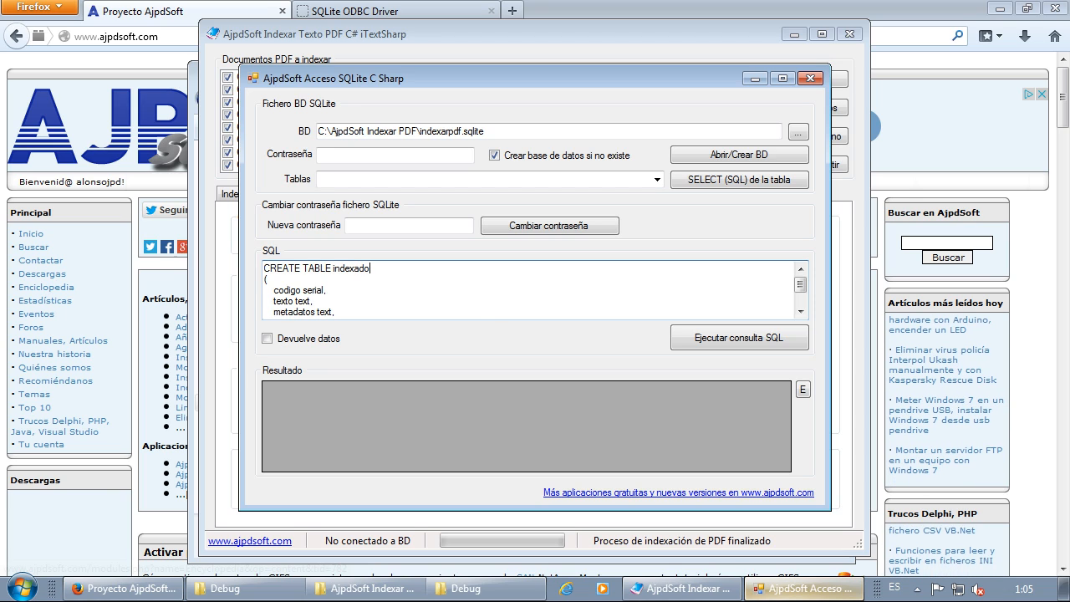
Redefine the codigo column as integer primary key autoincrement and execute the SQL query
{"action": "key", "text": "Down"}
{"action": "key", "text": "Down"}
{"action": "key", "text": "End"}
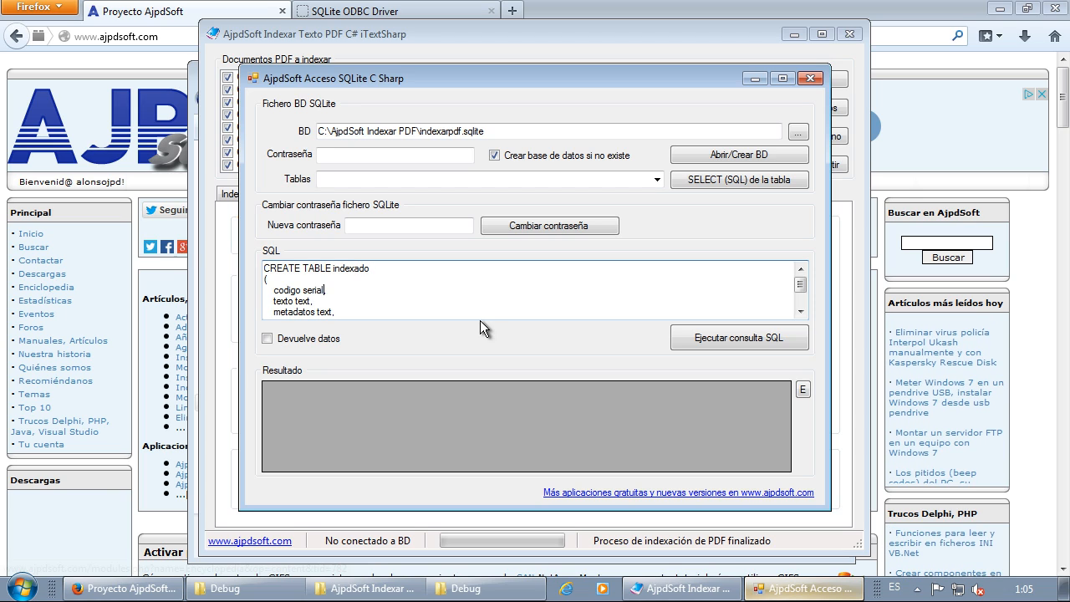
{"action": "key", "text": "Left"}
{"action": "key", "text": "ctrl+shift+Left"}
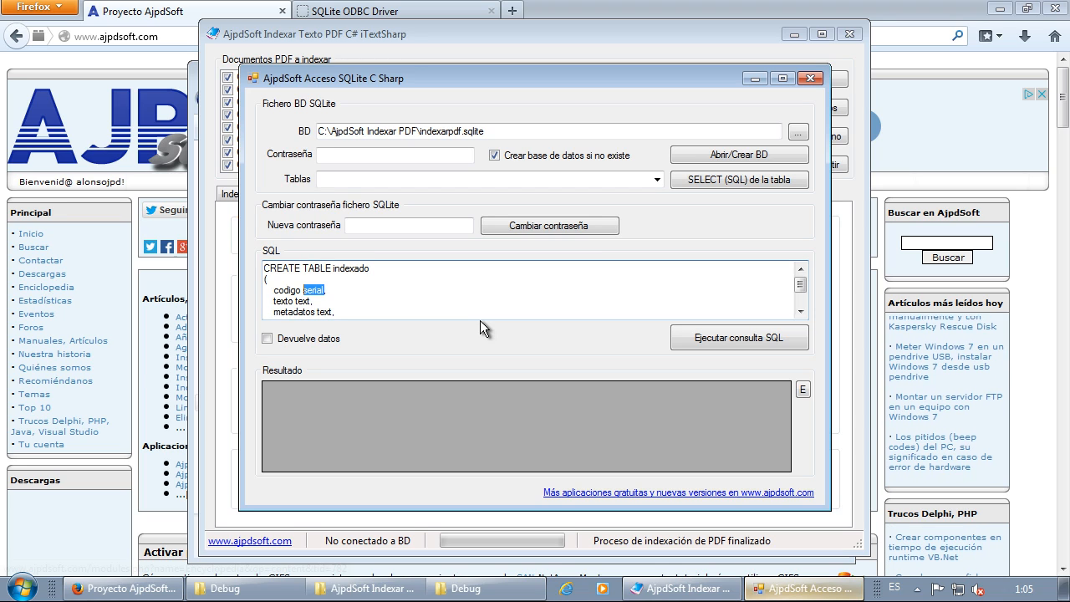
{"action": "key", "text": "Delete"}
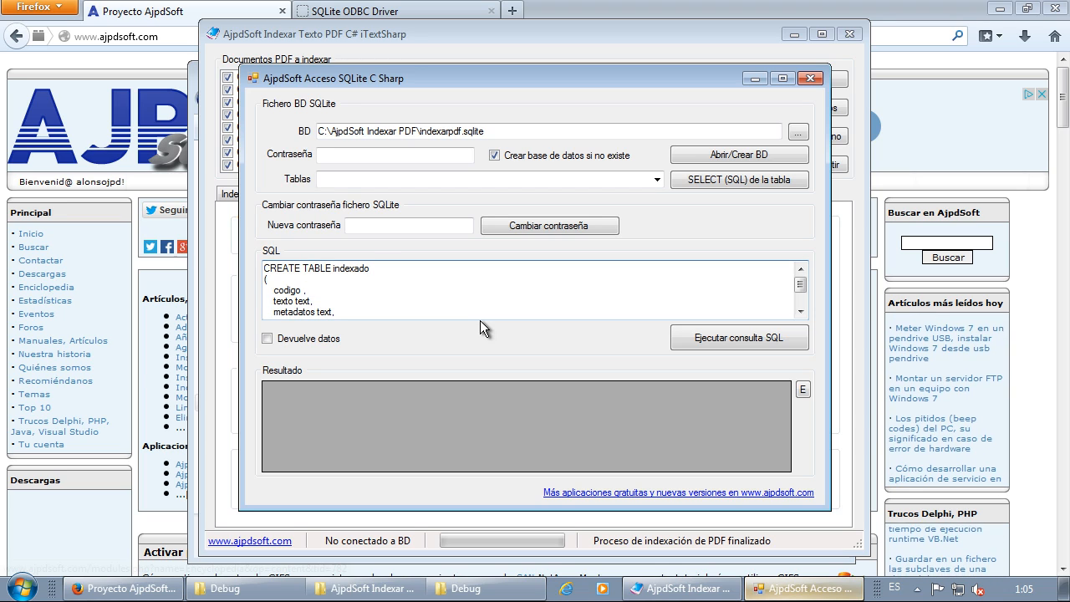
{"action": "type", "text": "in"}
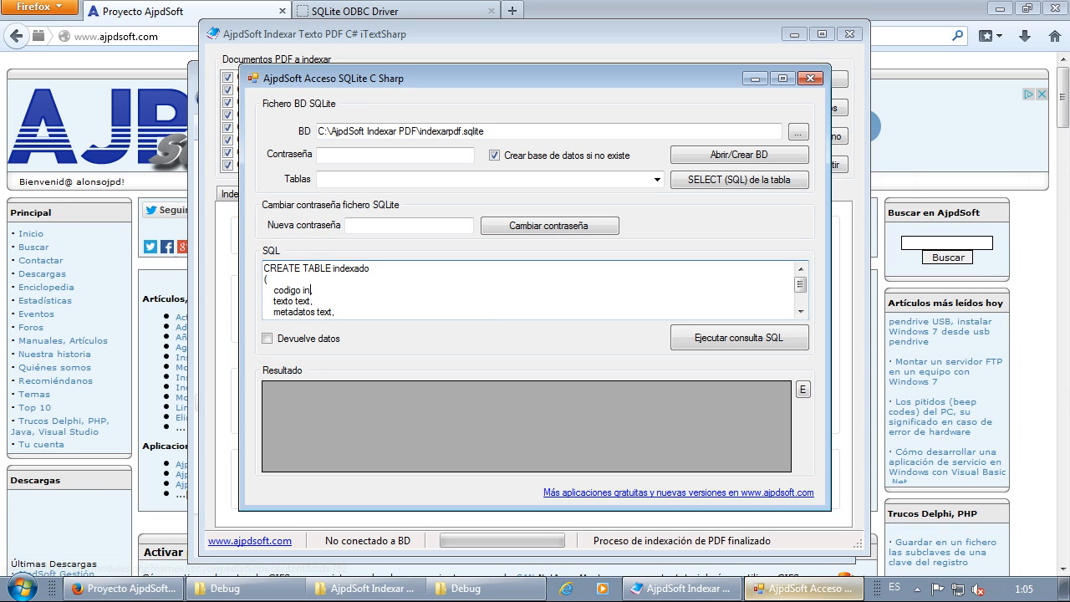
{"action": "type", "text": "teger "}
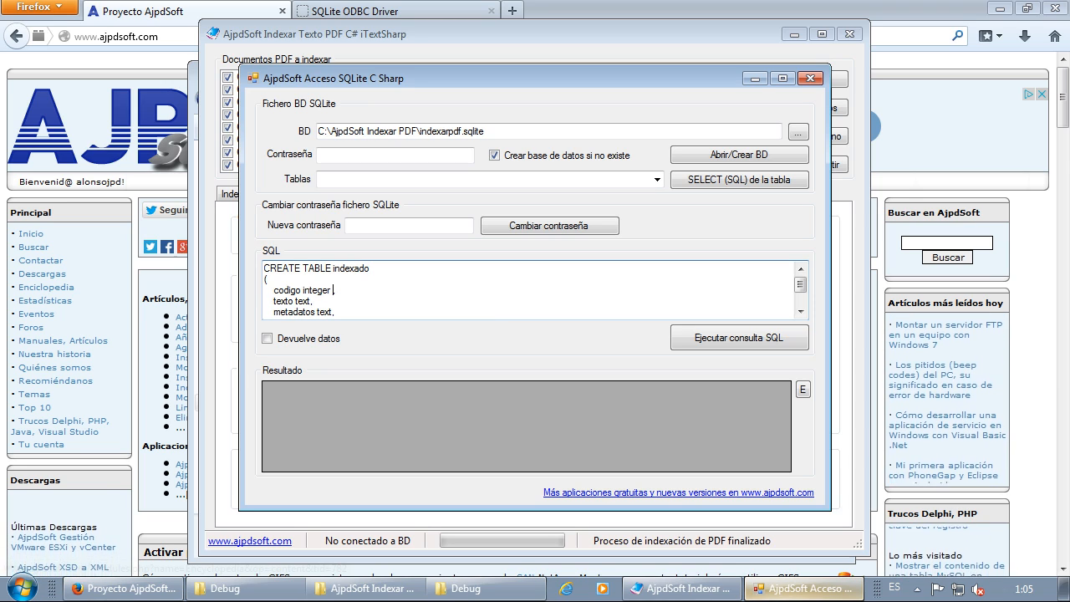
{"action": "type", "text": "primary"}
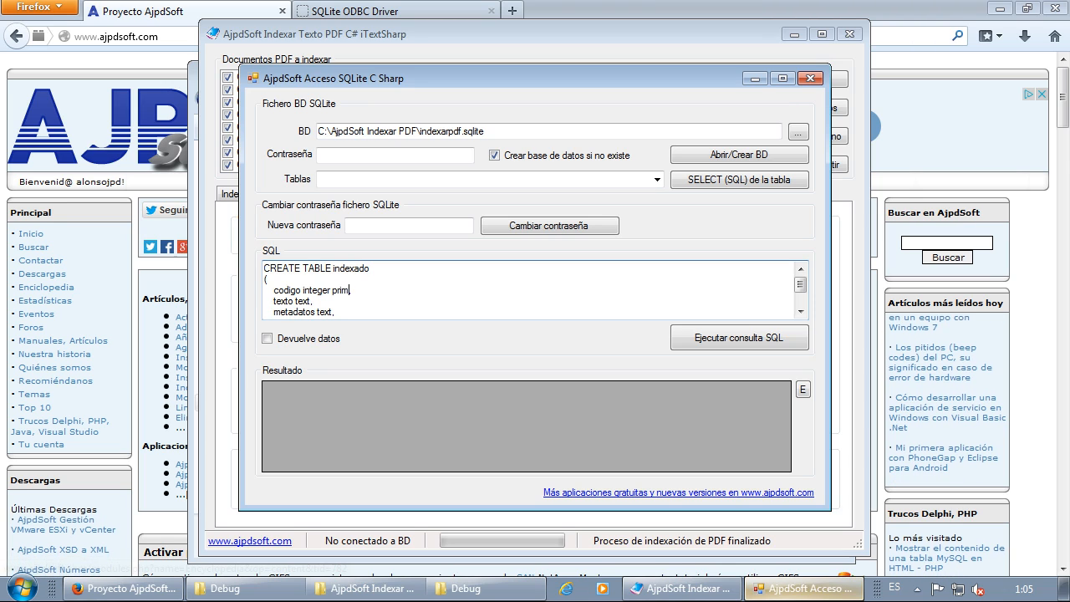
{"action": "type", "text": " key "}
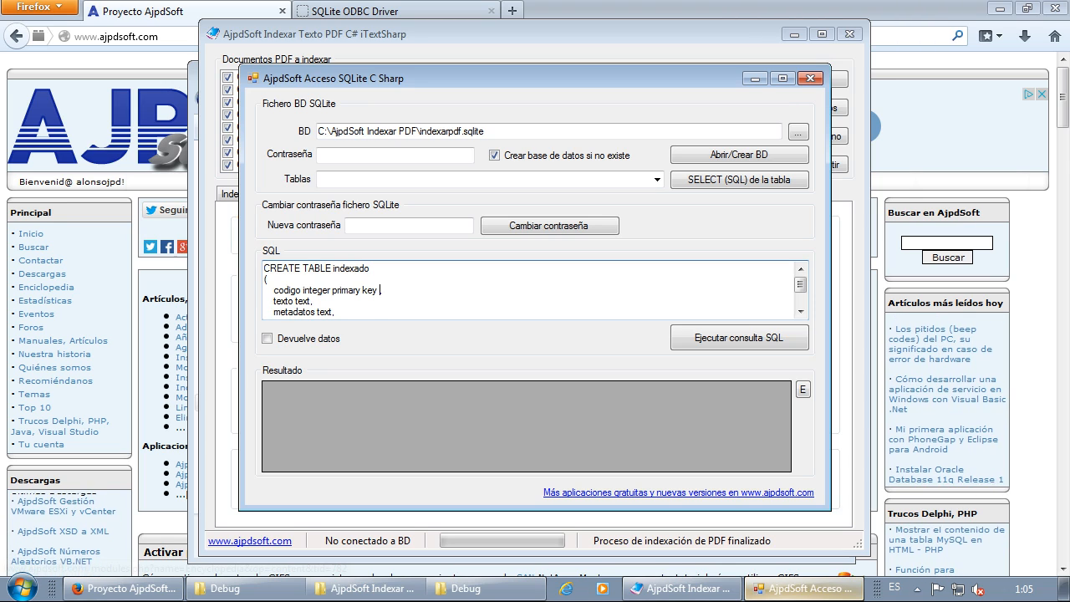
{"action": "type", "text": "auto"}
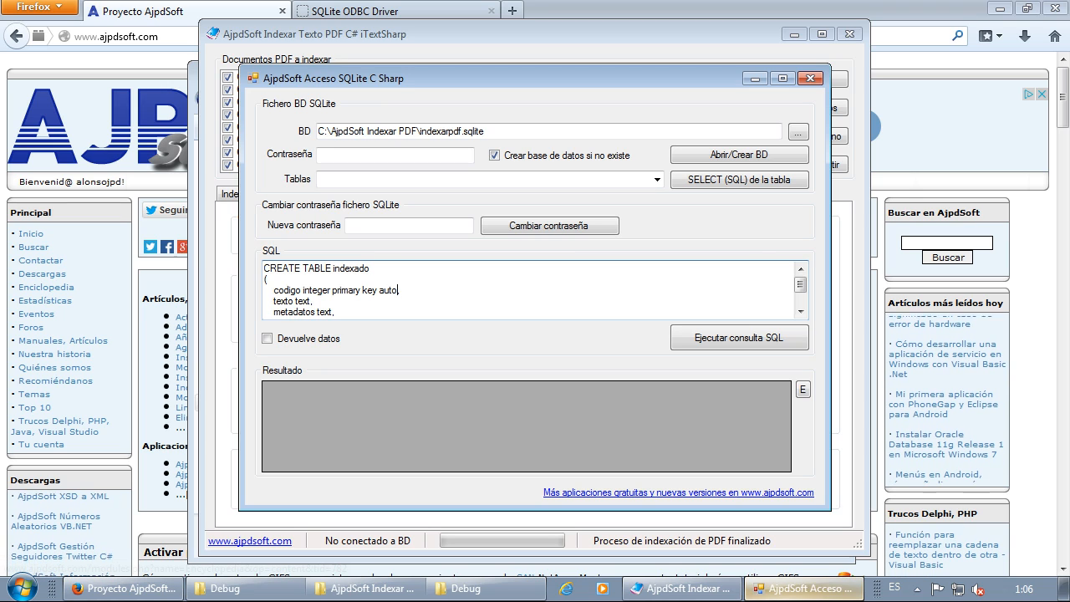
{"action": "type", "text": "increment"}
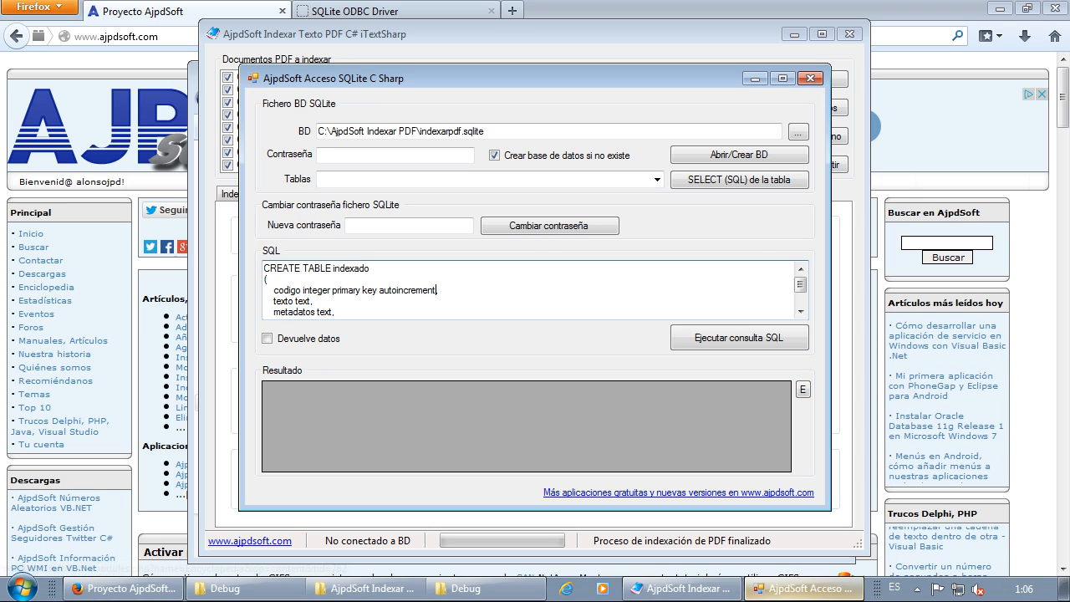
{"action": "left_click", "coordinate": [729, 342]}
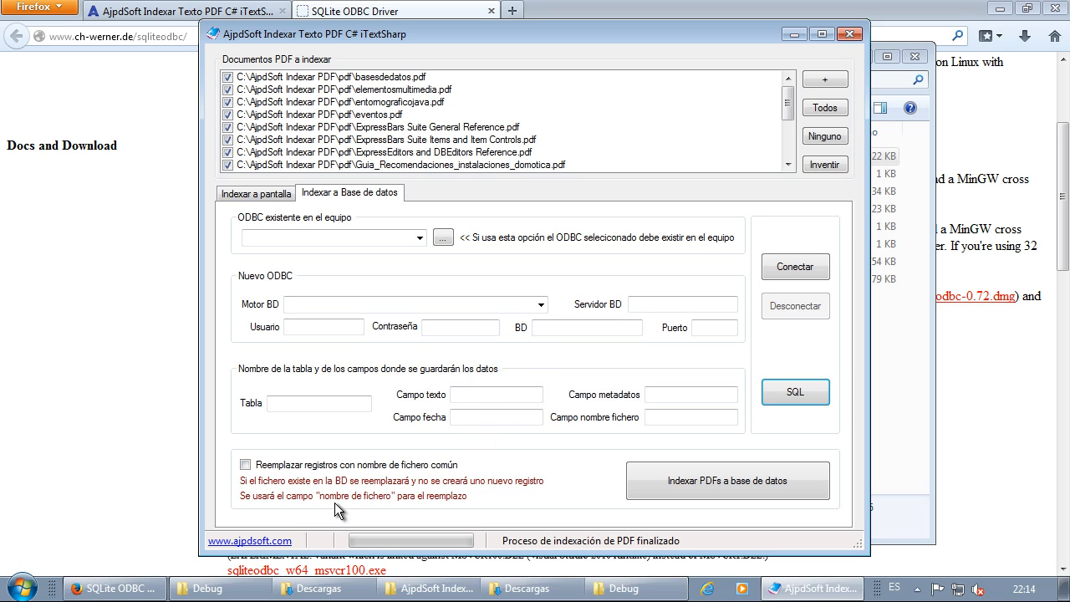
Switch to the Windows Control Panel, search for odbc and open the ODBC data source administrator
{"action": "left_click", "coordinate": [22, 587]}
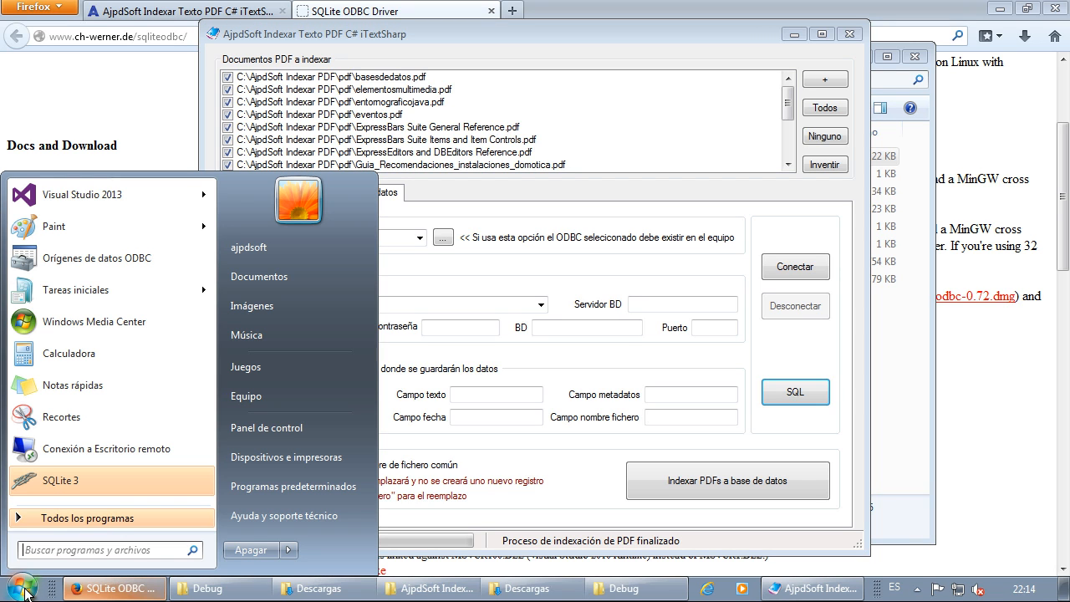
{"action": "left_click", "coordinate": [268, 428]}
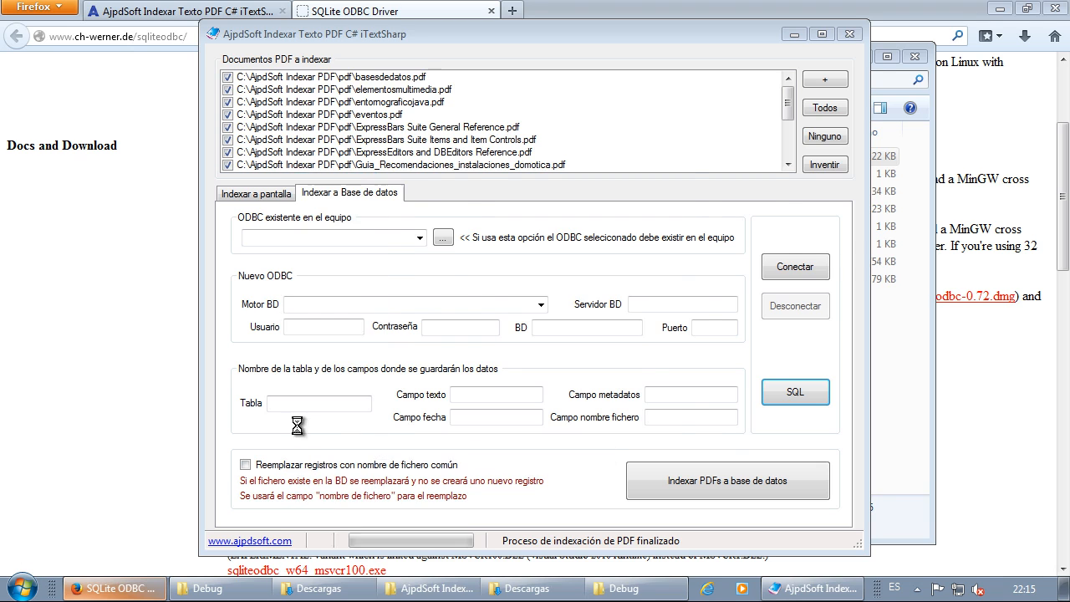
{"action": "left_click", "coordinate": [810, 80]}
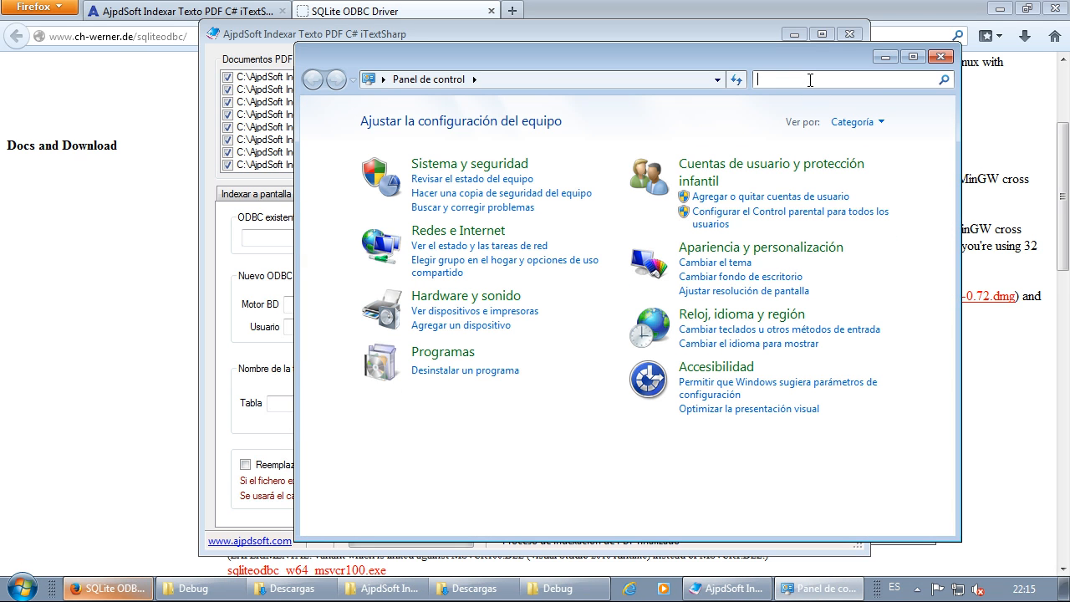
{"action": "type", "text": "odbc"}
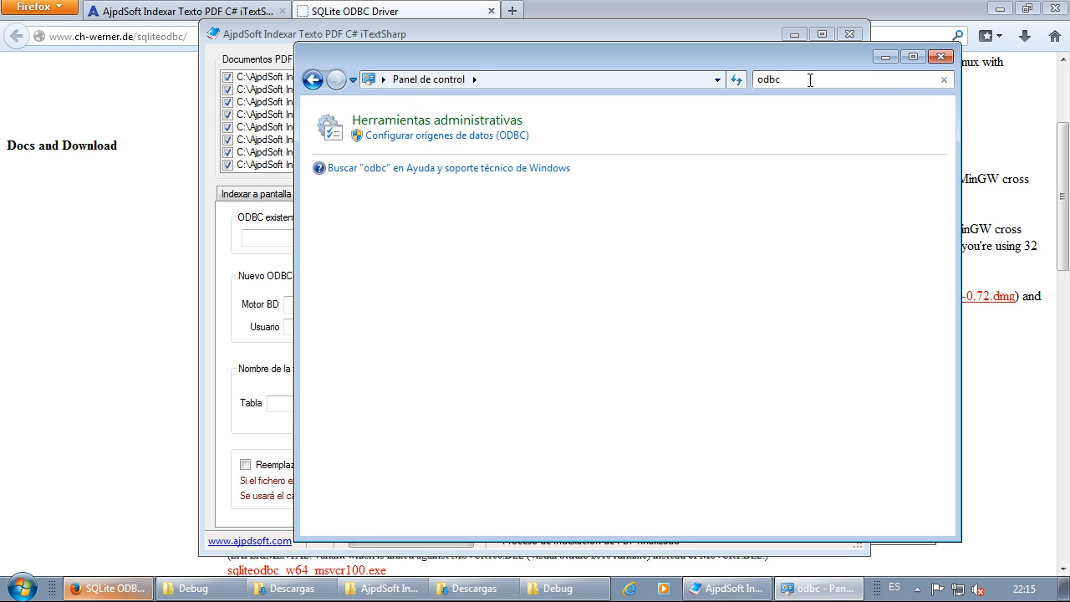
{"action": "left_click", "coordinate": [417, 137]}
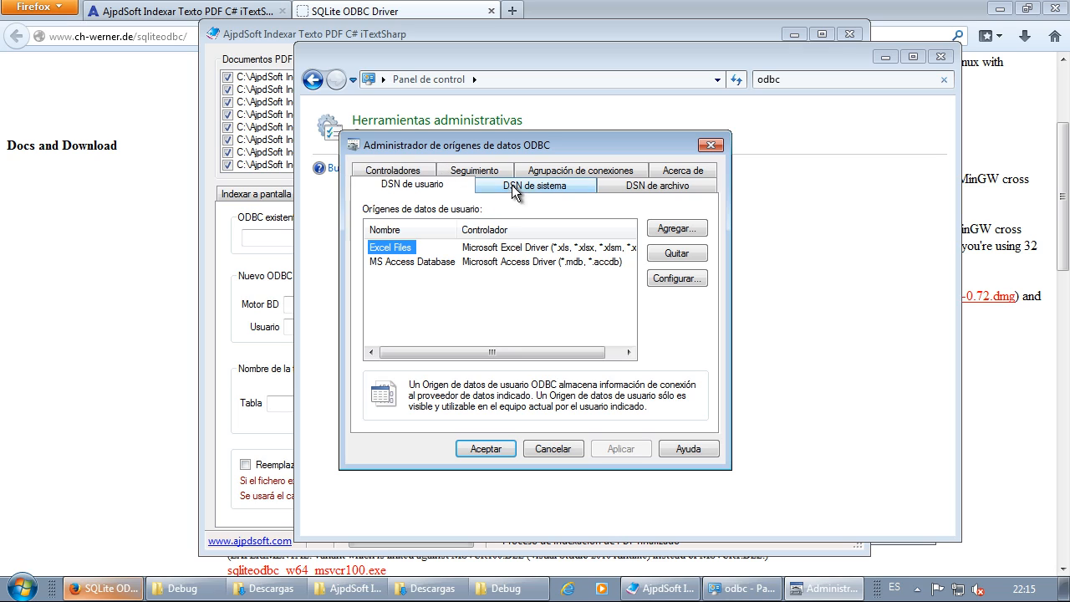
Add a new system DSN that uses the SQLite3 ODBC Driver
{"action": "left_click", "coordinate": [546, 188]}
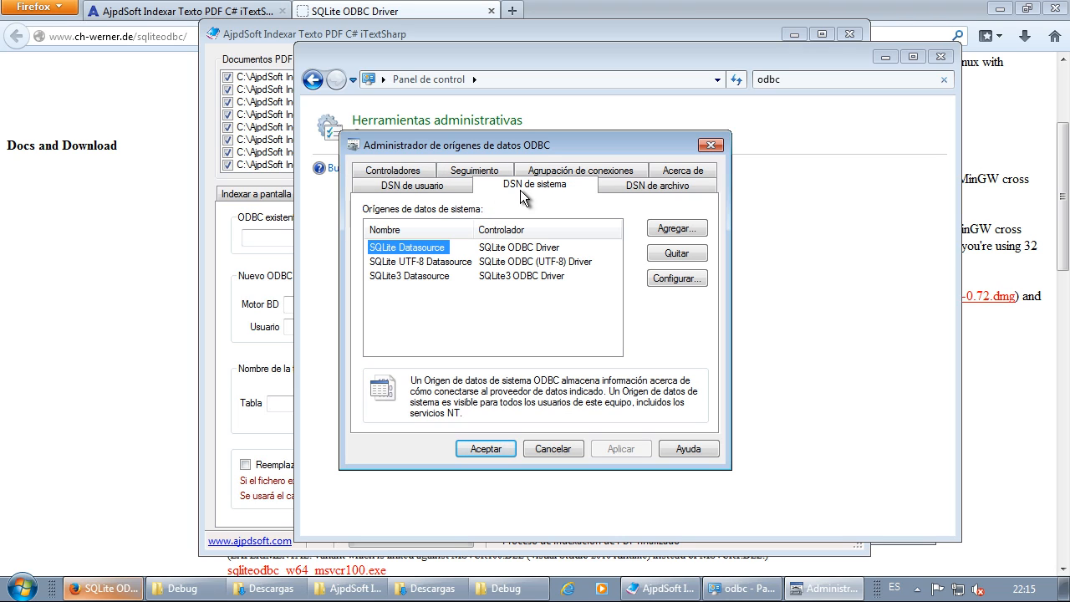
{"action": "left_click", "coordinate": [677, 229]}
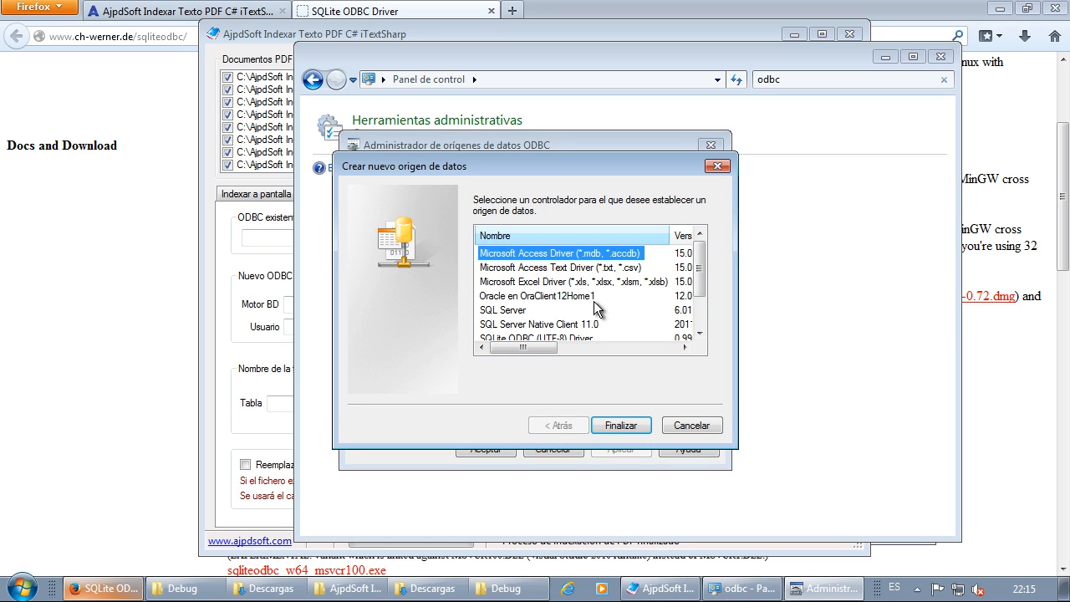
{"action": "scroll", "coordinate": [594, 306], "scroll_direction": "down", "scroll_amount": 1}
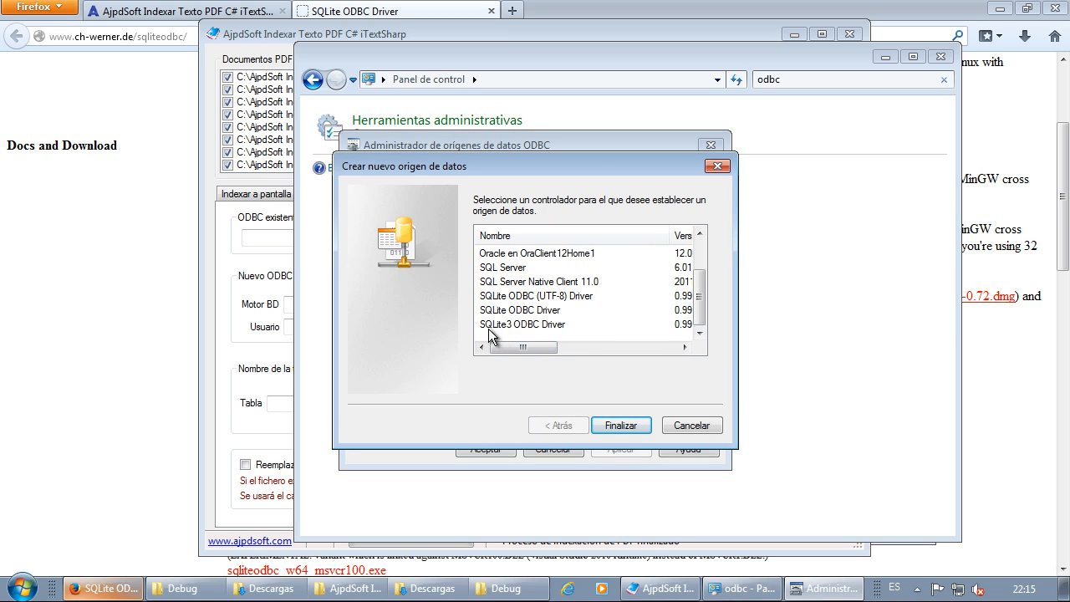
{"action": "left_click", "coordinate": [516, 324]}
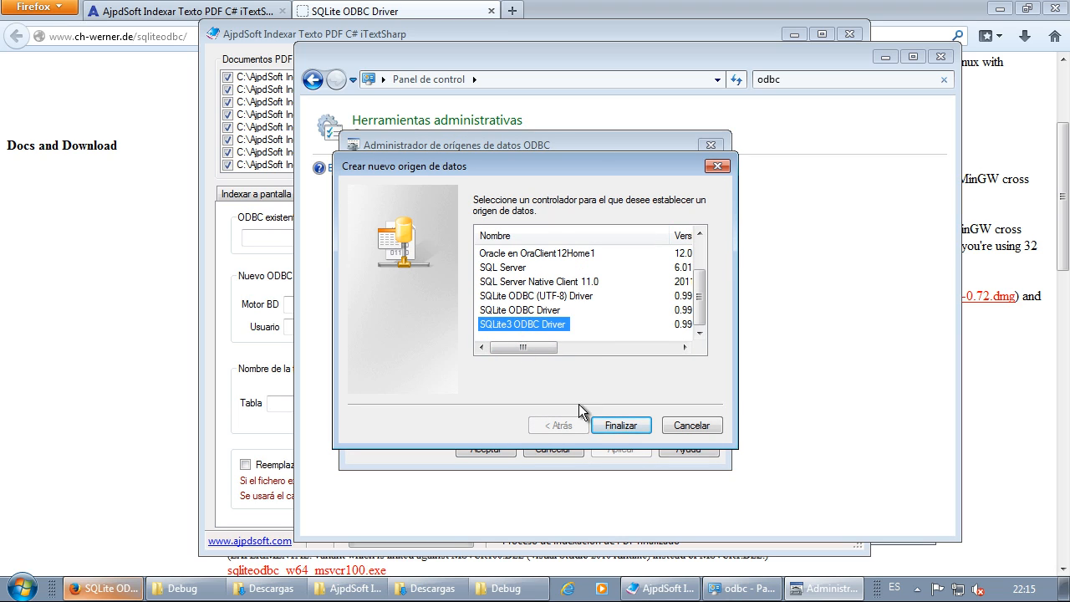
{"action": "left_click", "coordinate": [621, 425]}
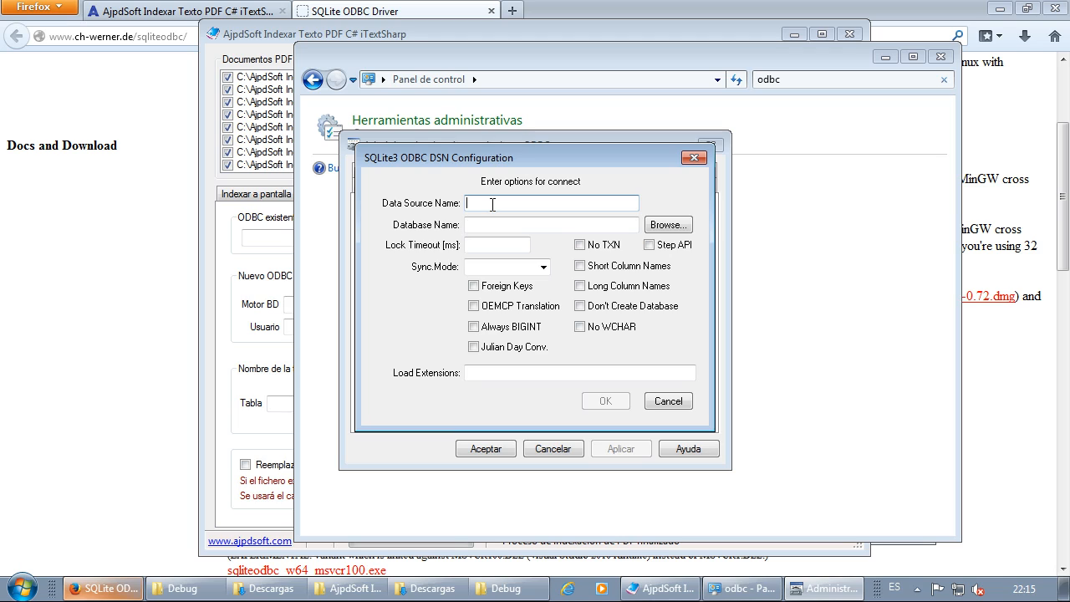
Name the data source indexadopdf, assign the indexarpdf.sqlite database from the AjpdSoft Indexar PDF folder, save it and close the ODBC administrator and Control Panel
{"action": "type", "text": "indexadopf"}
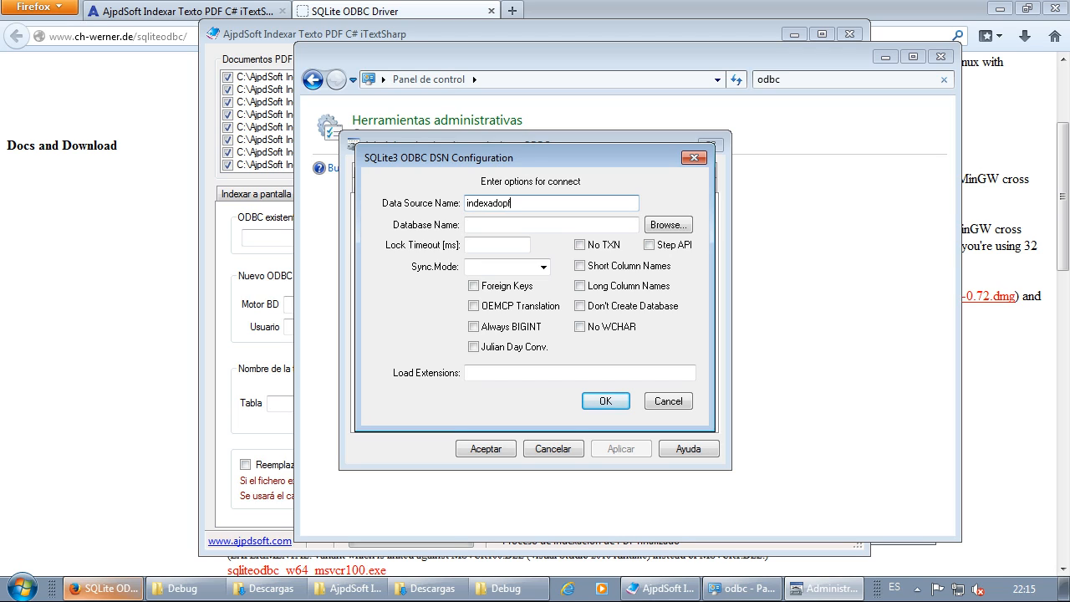
{"action": "key", "text": "BackSpace"}
{"action": "type", "text": "df"}
{"action": "left_click", "coordinate": [513, 227]}
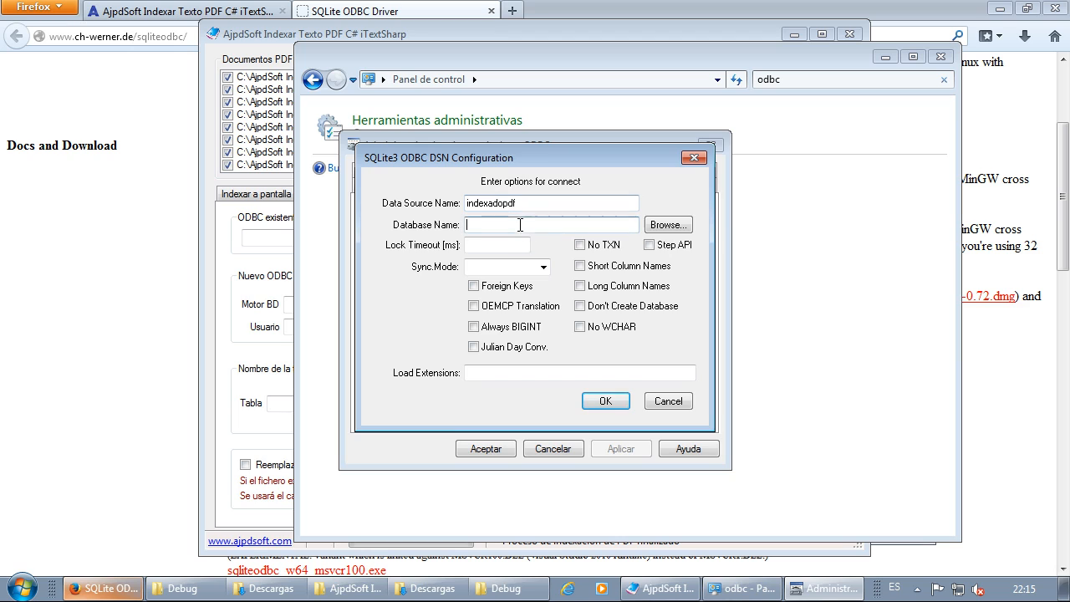
{"action": "left_click", "coordinate": [678, 226]}
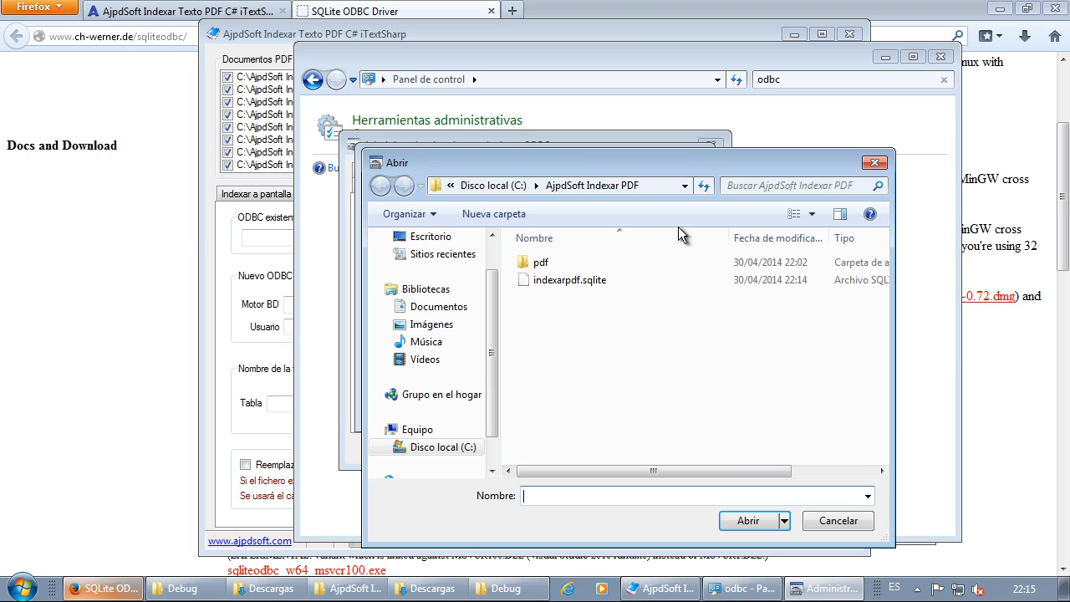
{"action": "left_click", "coordinate": [570, 280]}
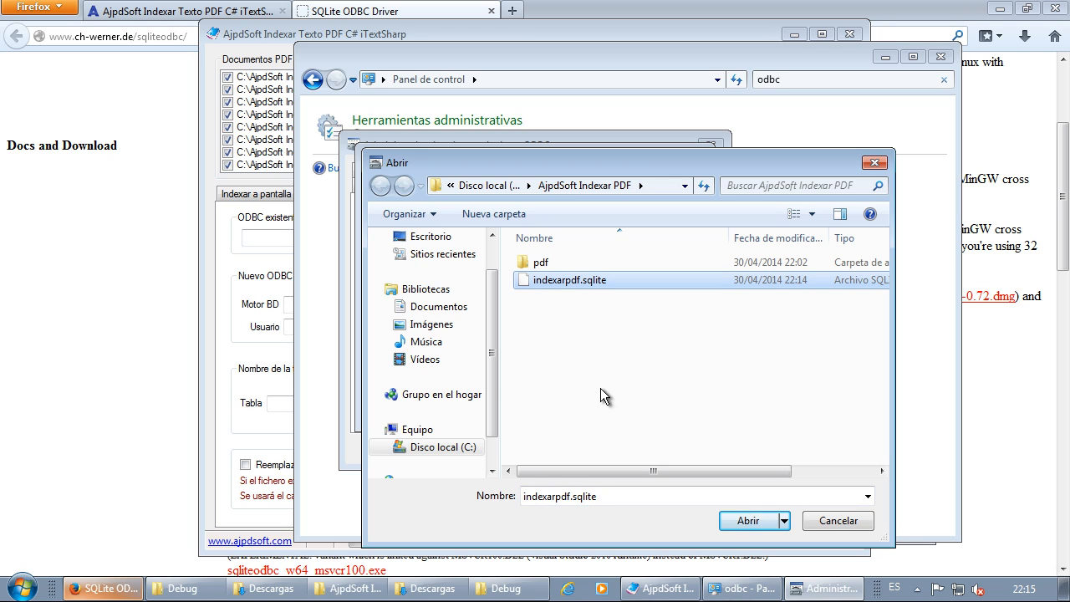
{"action": "left_click", "coordinate": [749, 522]}
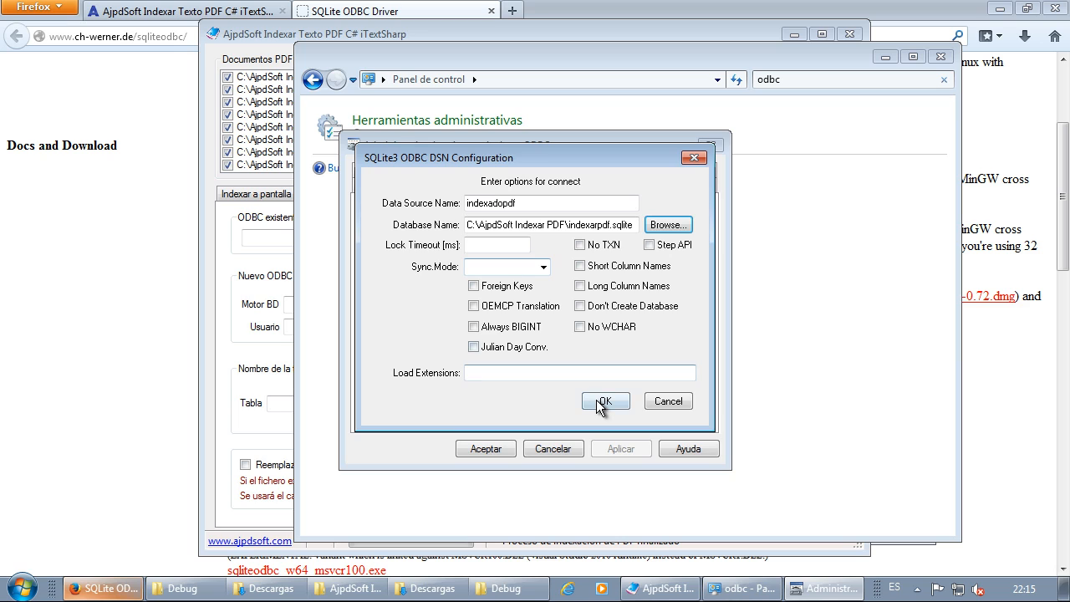
{"action": "left_click", "coordinate": [596, 400]}
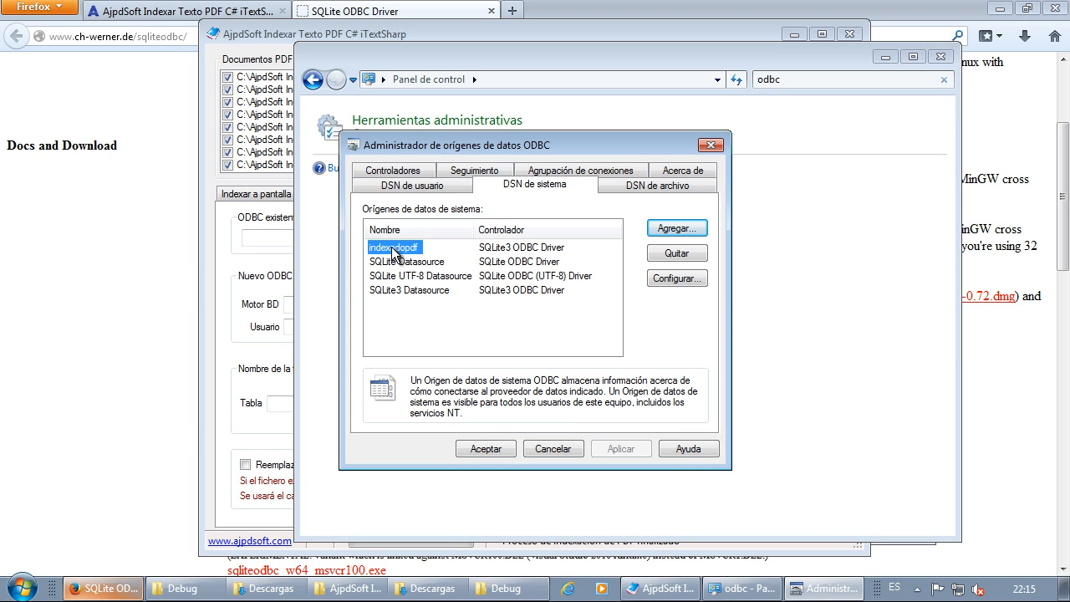
{"action": "left_click", "coordinate": [490, 451]}
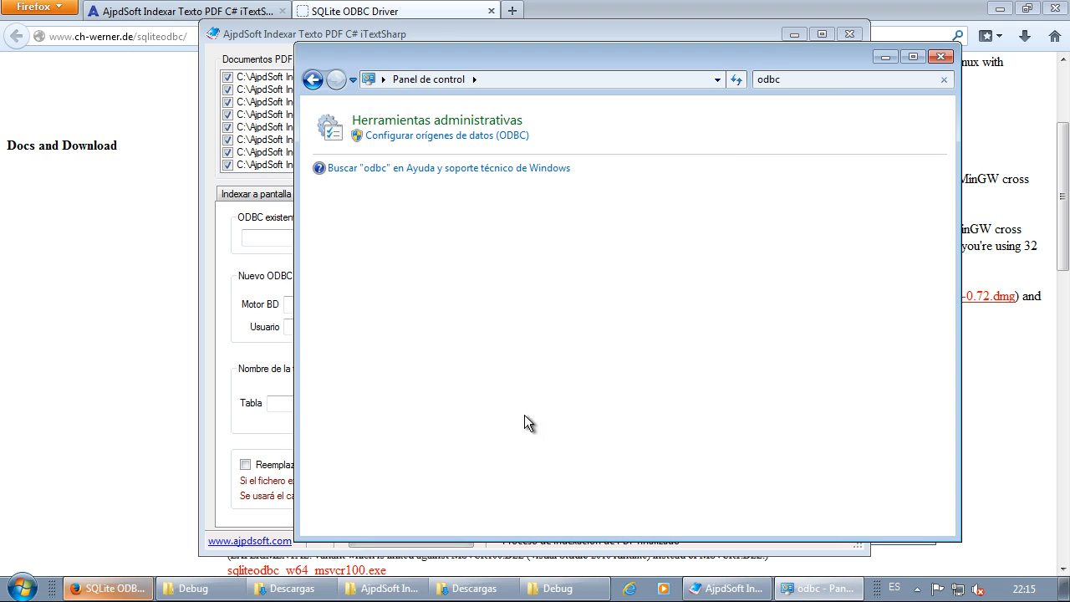
{"action": "left_click", "coordinate": [941, 56]}
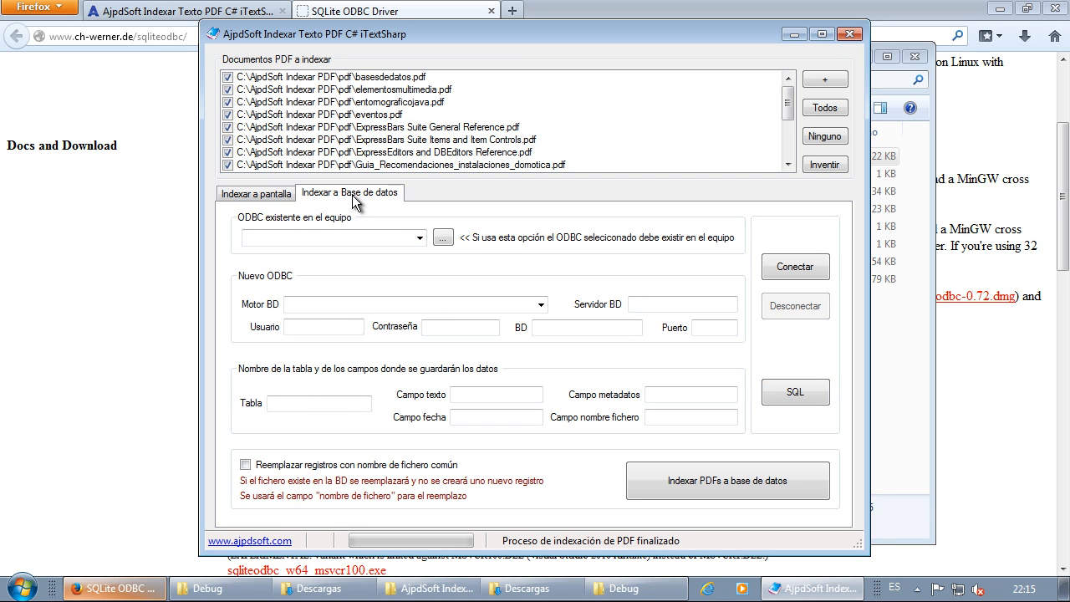
In AjpdSoft Indexar Texto PDF, choose indexadopdf as the existing ODBC source and set the target table to indexado
{"action": "left_click", "coordinate": [420, 238]}
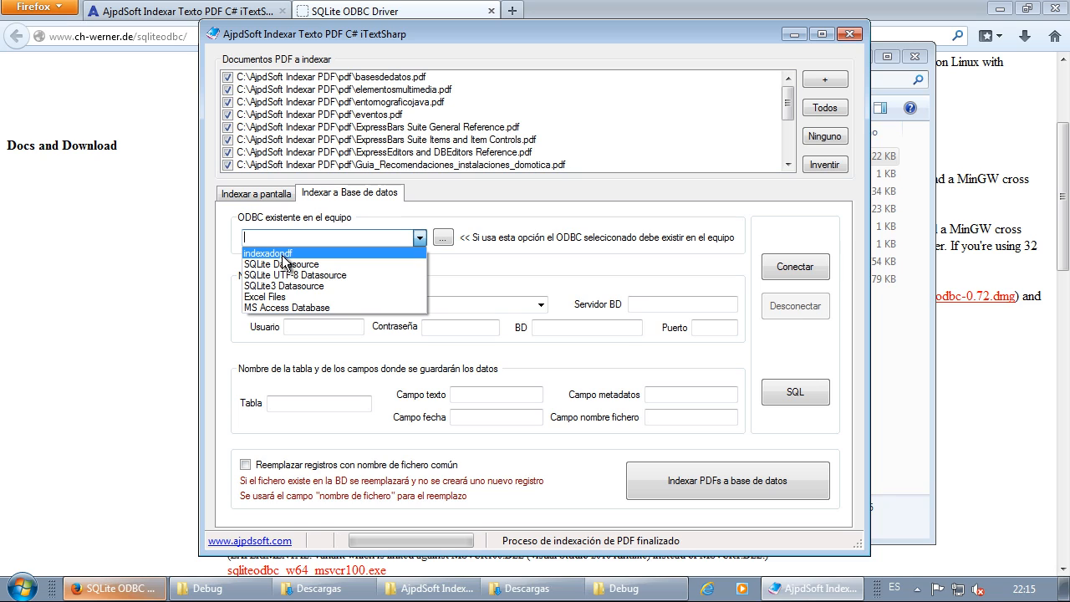
{"action": "left_click", "coordinate": [303, 254]}
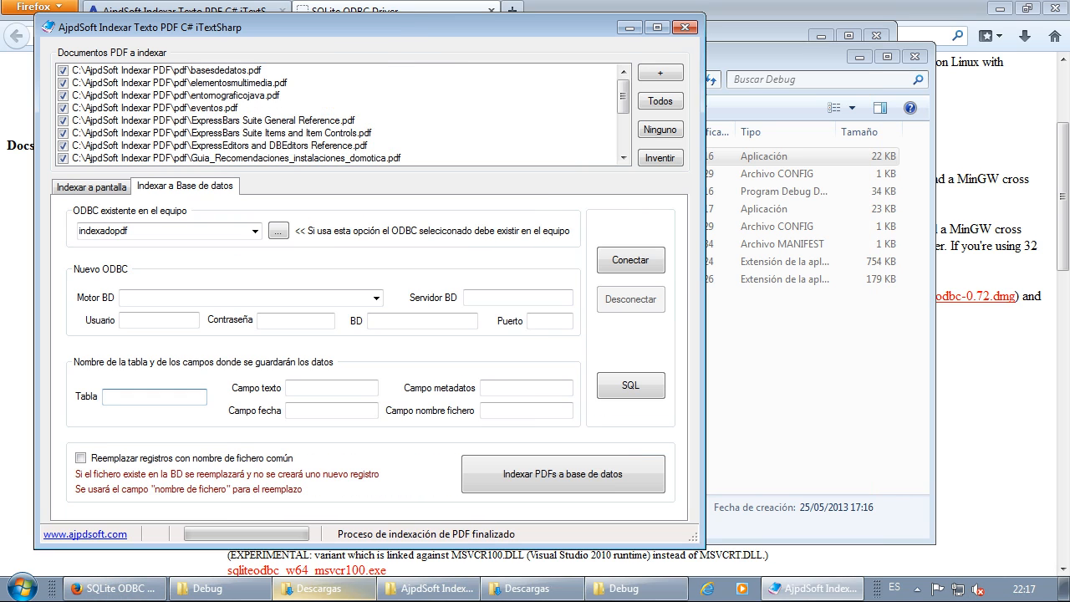
{"action": "left_click", "coordinate": [175, 396]}
{"action": "type", "text": "exado"}
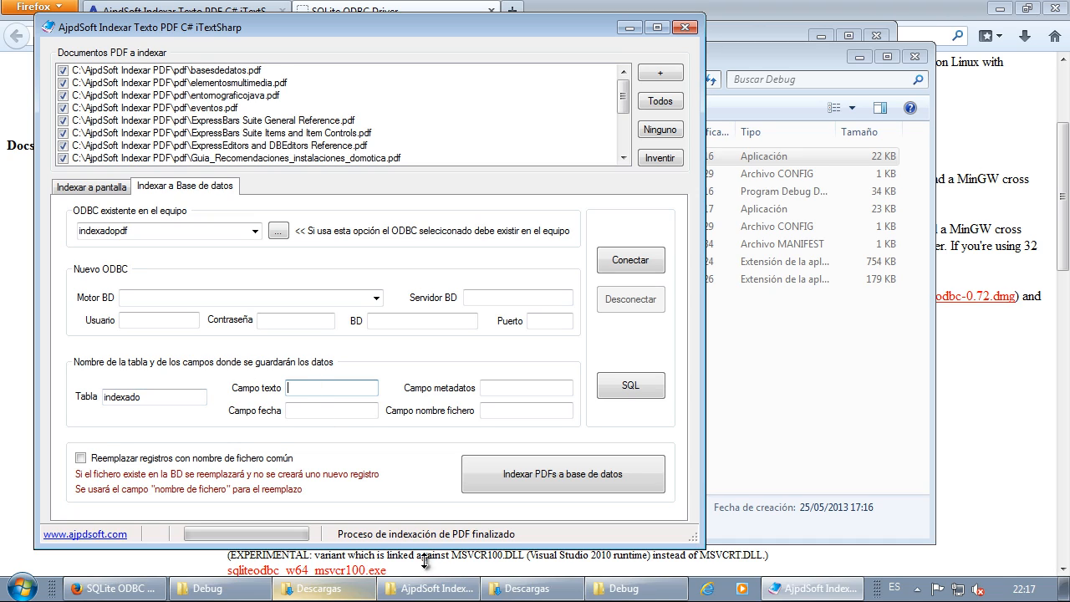
Switch to the Debug folder, launch AjpdSoft Acceso SQLite C Sharp and open the indexarpdf.sqlite database from the AjpdSoft Indexar PDF folder
{"action": "left_click_drag", "start_coordinate": [448, 24], "coordinate": [423, 26]}
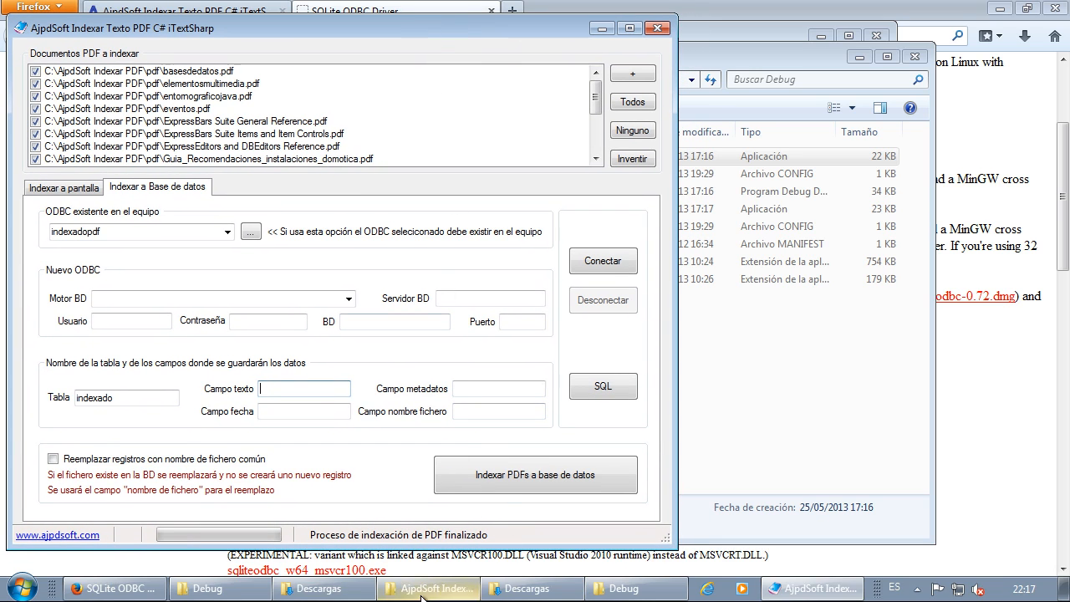
{"action": "left_click", "coordinate": [262, 594]}
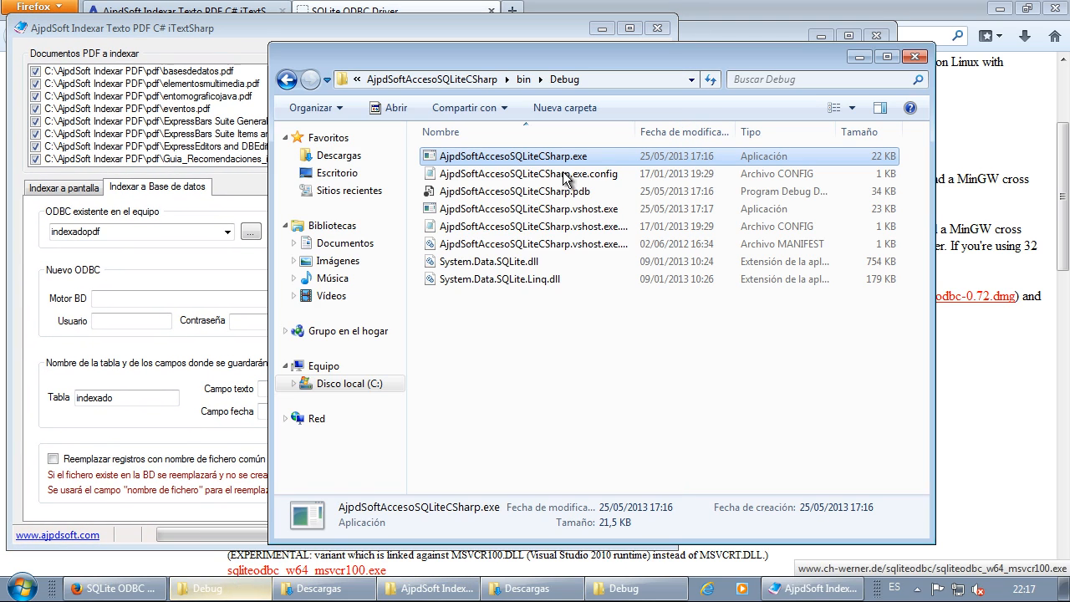
{"action": "double_click", "coordinate": [552, 156]}
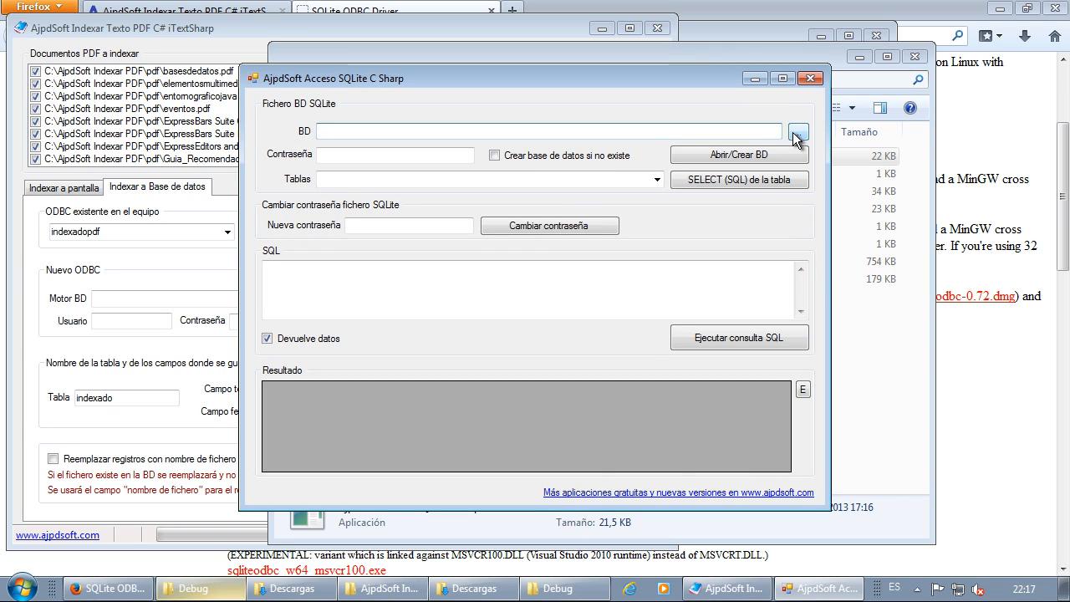
{"action": "left_click", "coordinate": [799, 132]}
{"action": "double_click", "coordinate": [453, 227]}
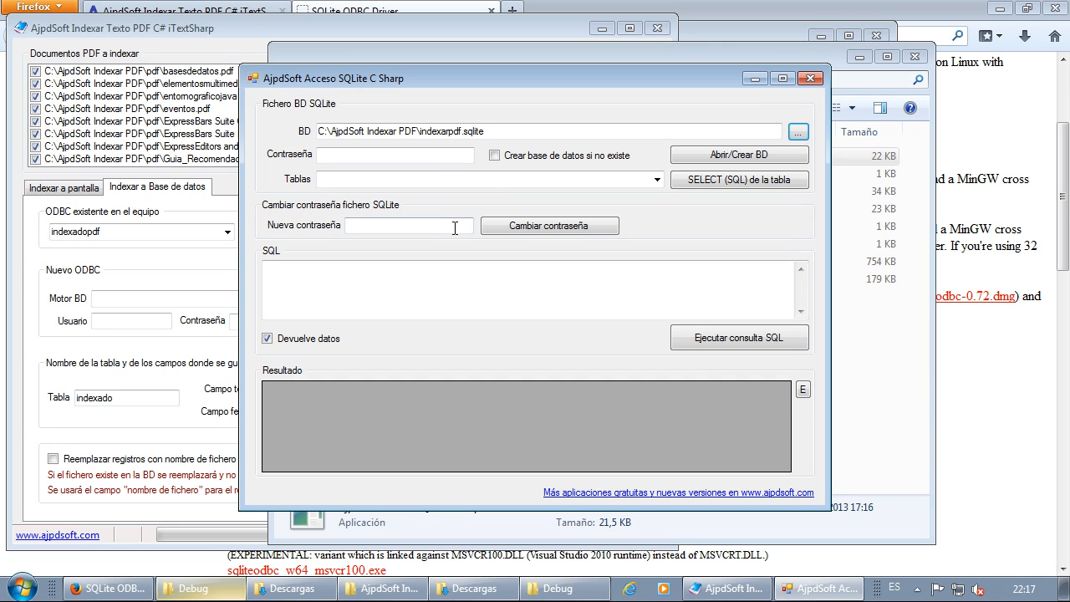
{"action": "left_click", "coordinate": [702, 155]}
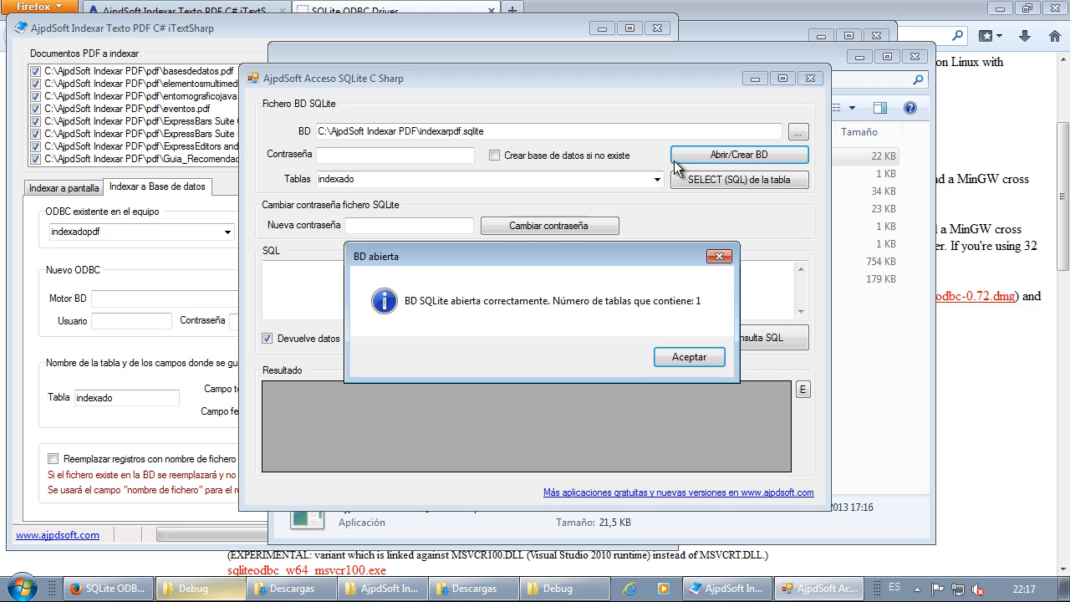
{"action": "left_click", "coordinate": [699, 350]}
Query all records of the indexado table to read its column names, moving the window aside to uncover the indexing tool
{"action": "left_click", "coordinate": [717, 181]}
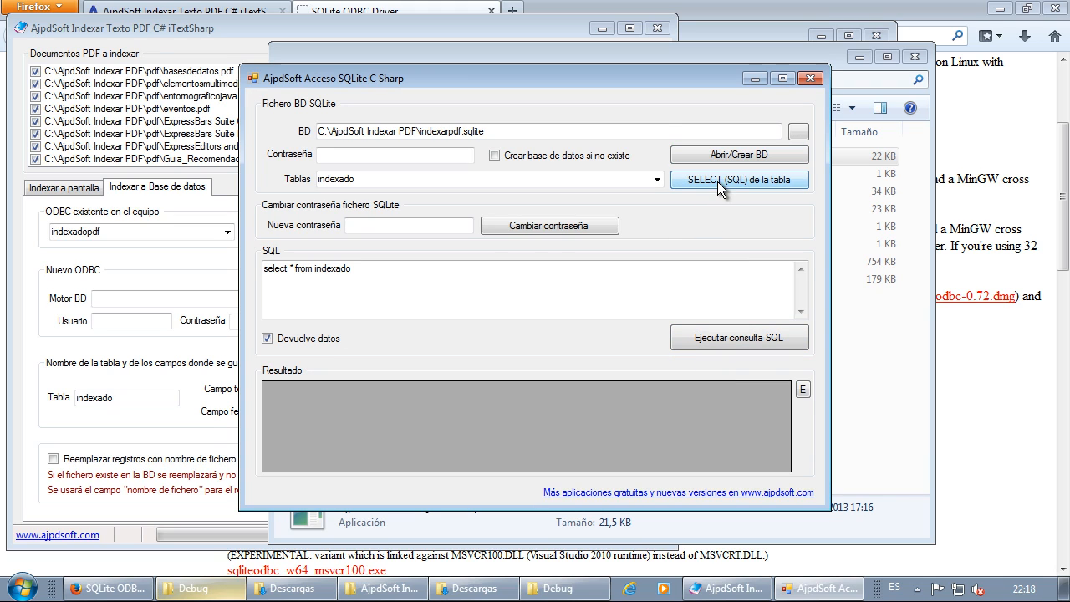
{"action": "left_click", "coordinate": [714, 337]}
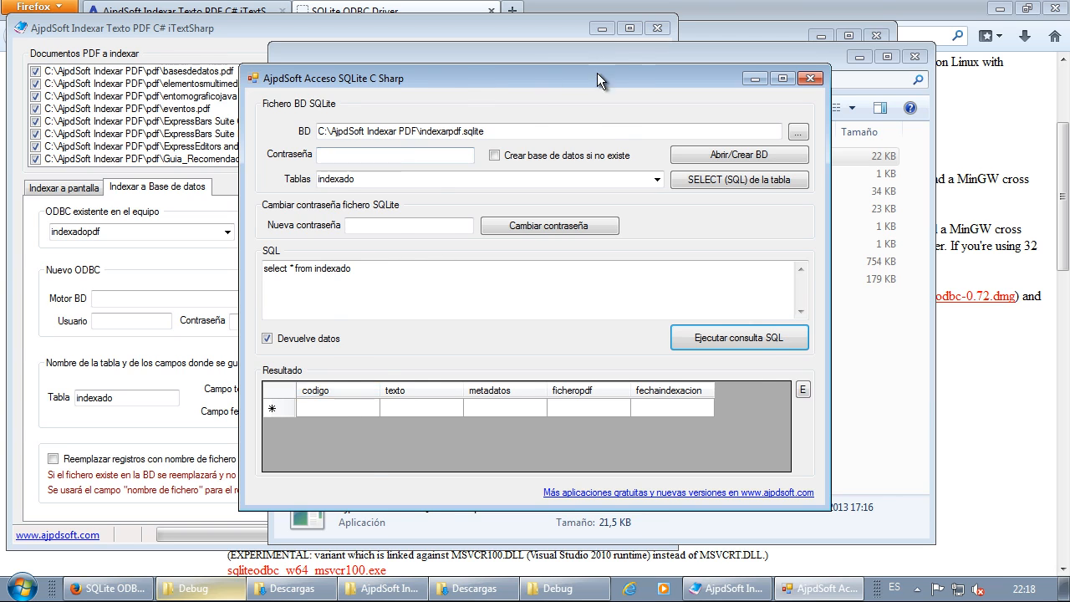
{"action": "left_click_drag", "start_coordinate": [596, 72], "coordinate": [936, 39]}
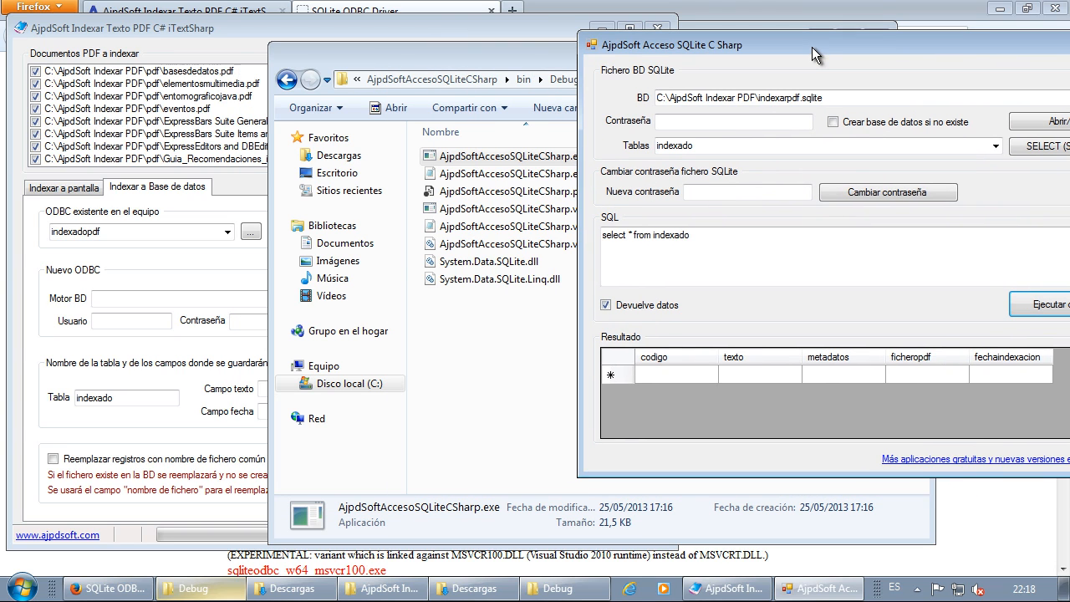
{"action": "double_click", "coordinate": [676, 235]}
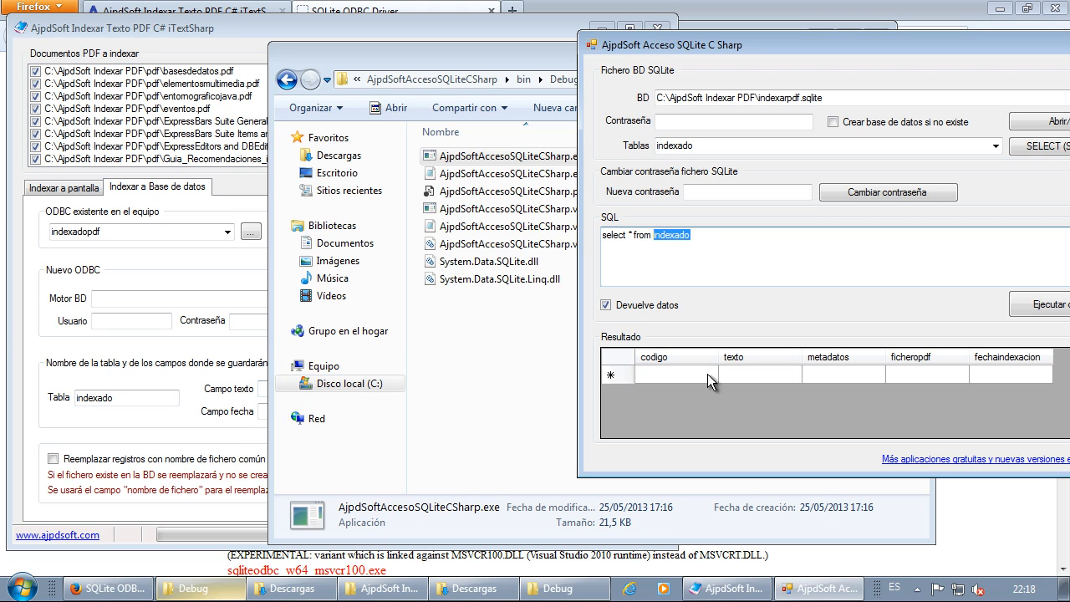
In AjpdSoft Indexar Texto PDF, set the text field to texto, metadata to metadatos, date to fechaindexacion and file name to ficheropdf
{"action": "left_click", "coordinate": [196, 387]}
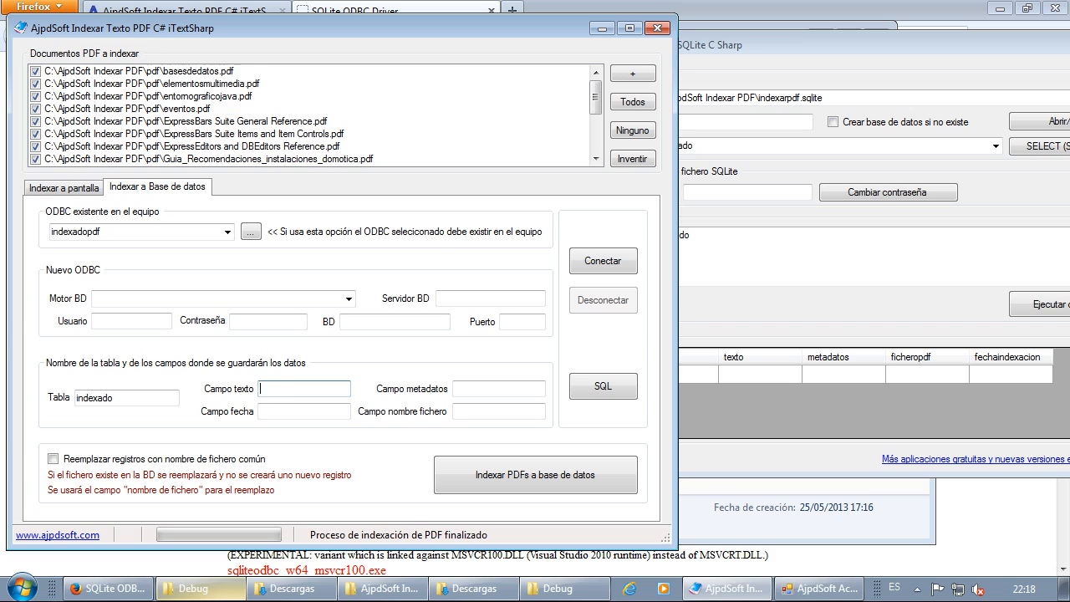
{"action": "type", "text": "texto"}
{"action": "left_click", "coordinate": [477, 394]}
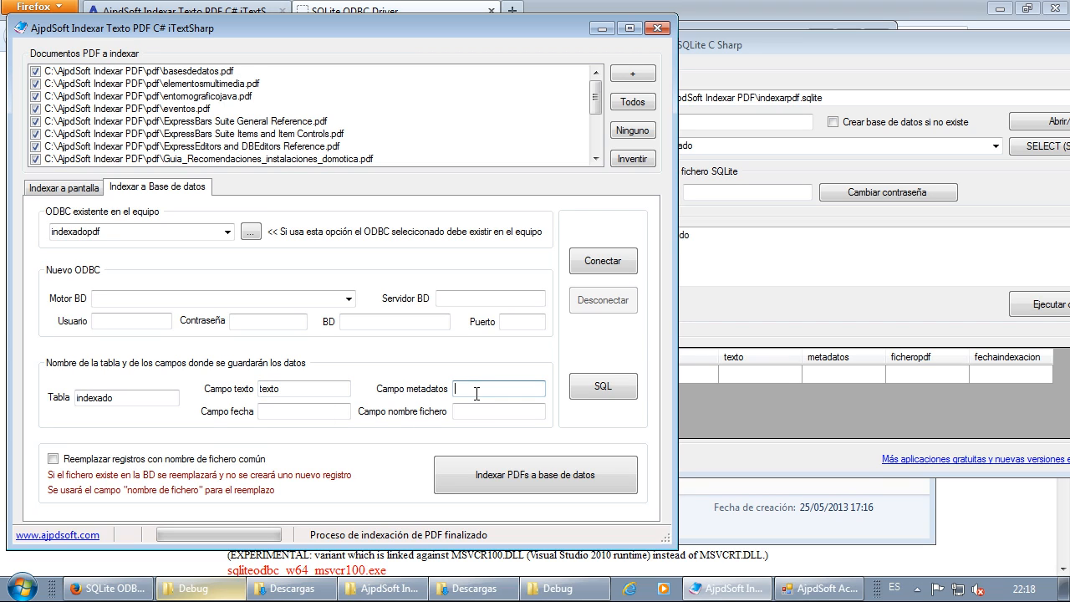
{"action": "type", "text": "metadatos"}
{"action": "left_click", "coordinate": [270, 413]}
{"action": "type", "text": "de"}
{"action": "type", "text": "chaind"}
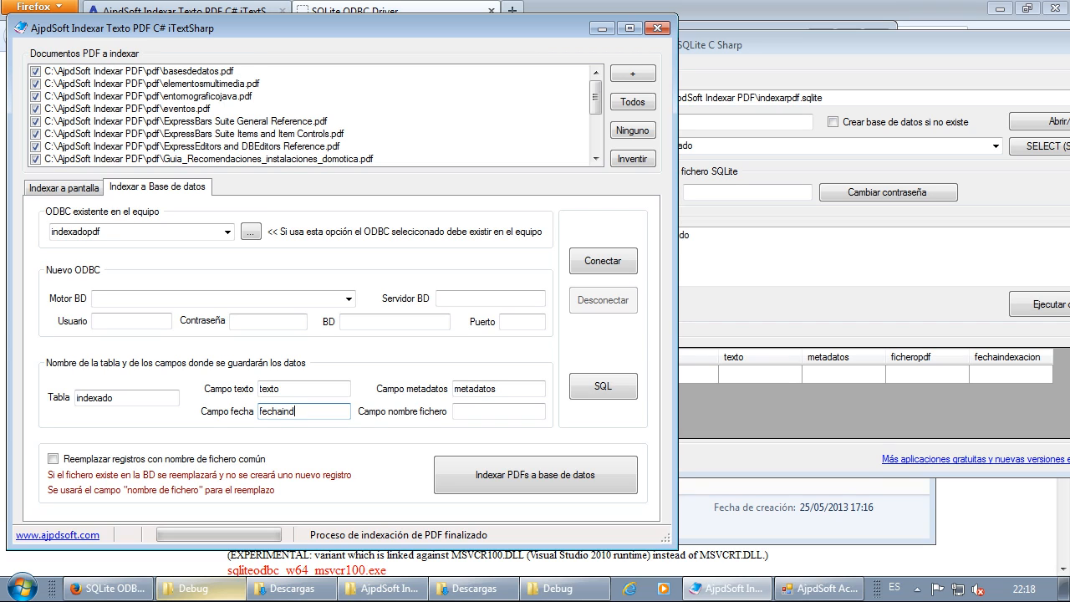
{"action": "key", "text": "Tab"}
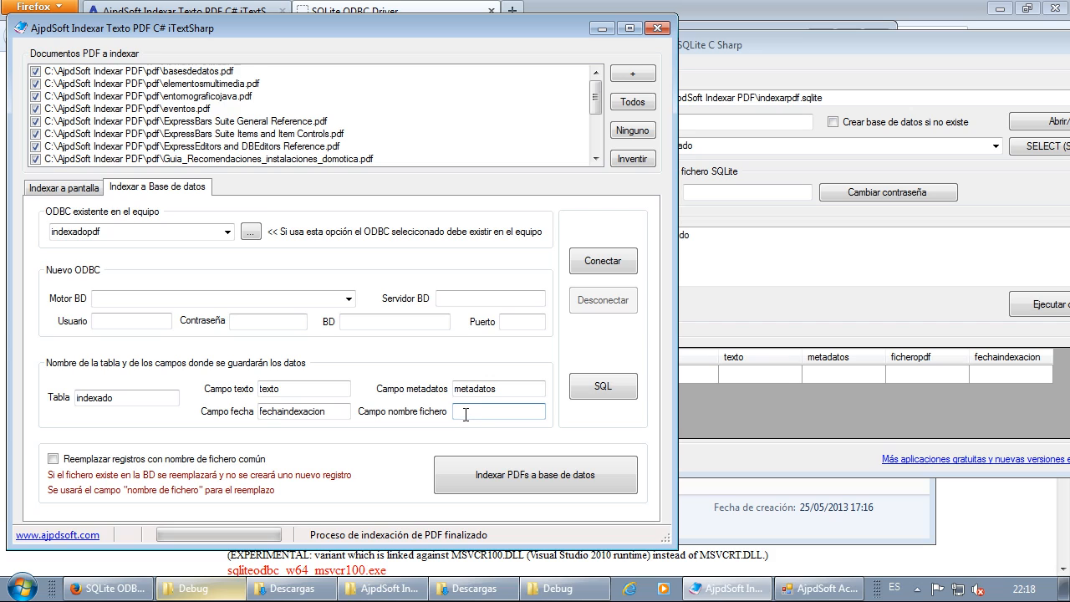
{"action": "type", "text": "ficheropdf"}
Connect to the database through the selected ODBC source and dismiss the connection message
{"action": "left_click", "coordinate": [607, 259]}
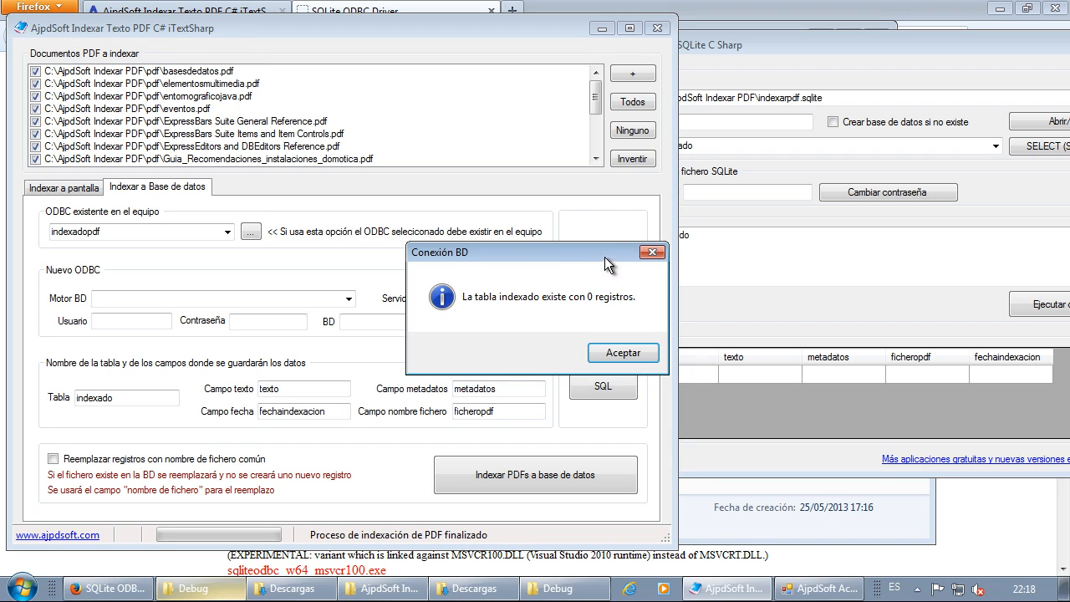
{"action": "left_click_drag", "start_coordinate": [576, 254], "coordinate": [443, 255]}
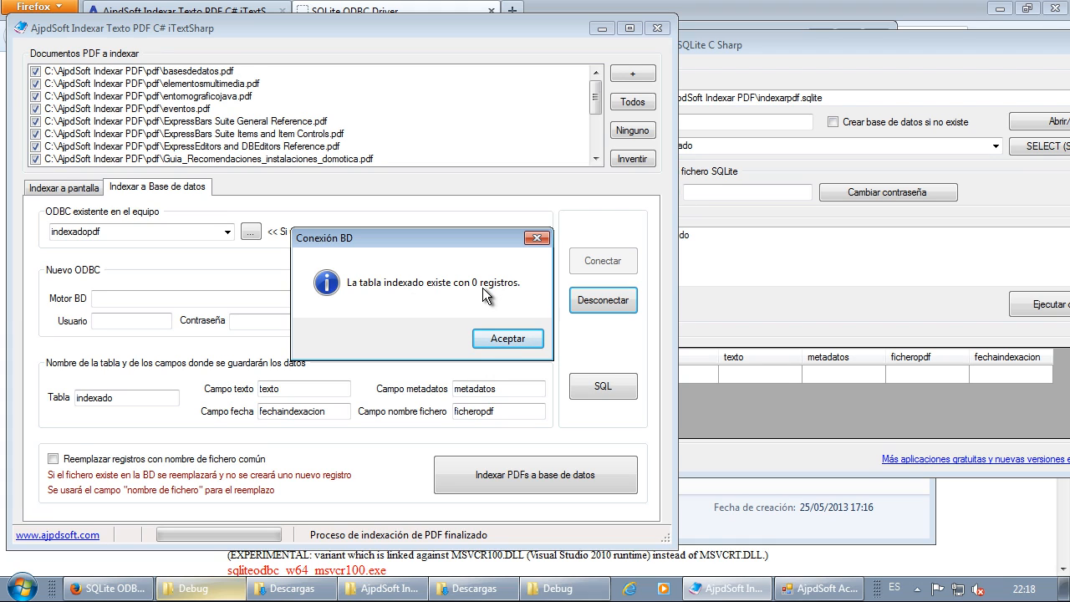
{"action": "left_click", "coordinate": [501, 339]}
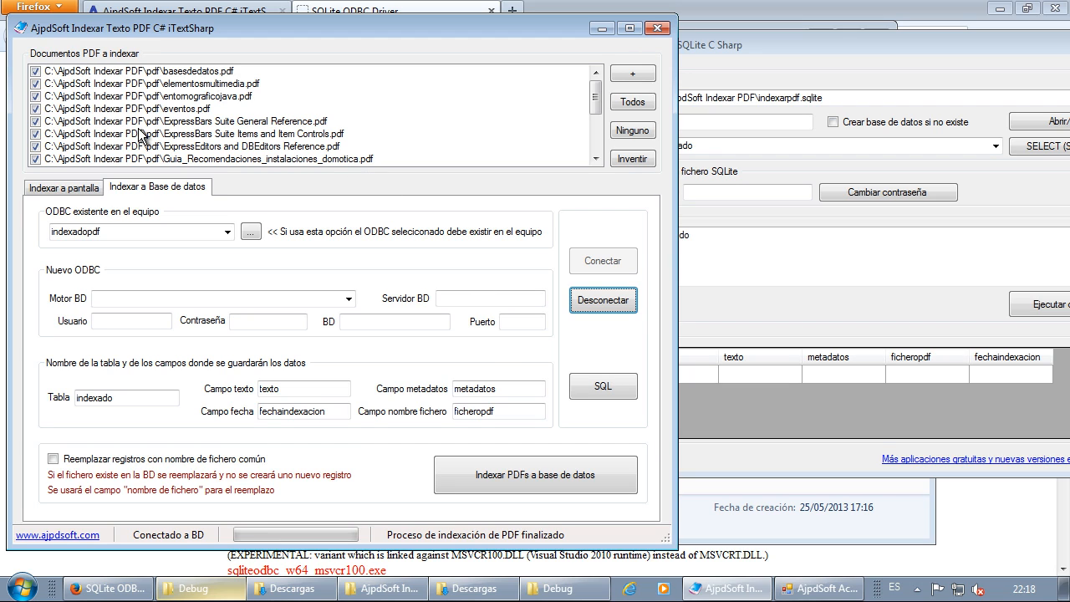
Check the list of PDF documents, index them all into the database and close AjpdSoft Indexar Texto PDF
{"action": "left_click", "coordinate": [163, 75]}
{"action": "scroll", "coordinate": [171, 108], "scroll_direction": "down", "scroll_amount": 1}
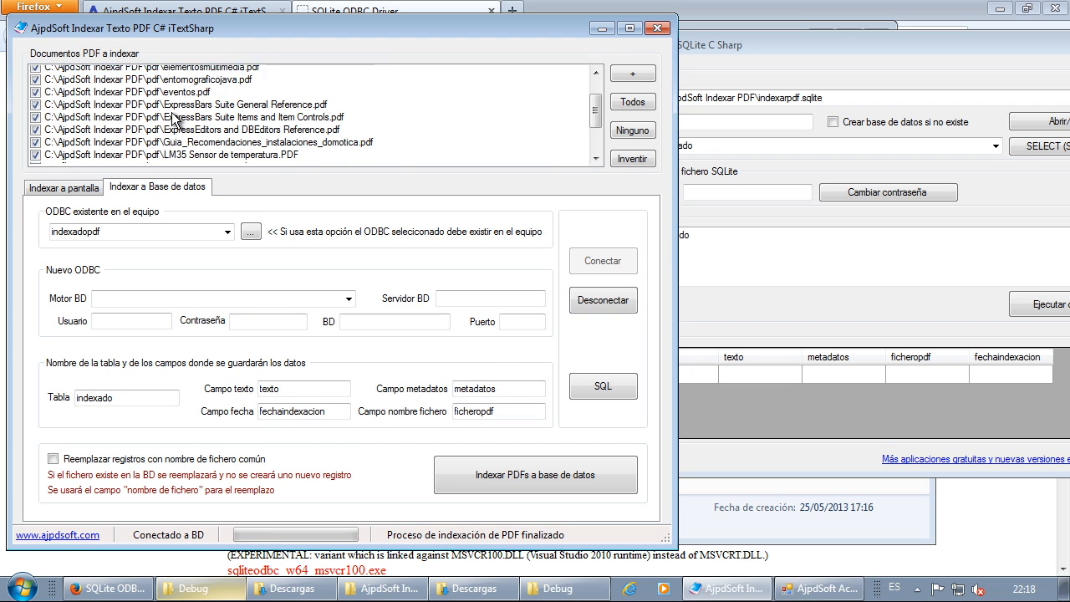
{"action": "scroll", "coordinate": [173, 119], "scroll_direction": "down", "scroll_amount": 3}
{"action": "scroll", "coordinate": [173, 120], "scroll_direction": "up", "scroll_amount": 3}
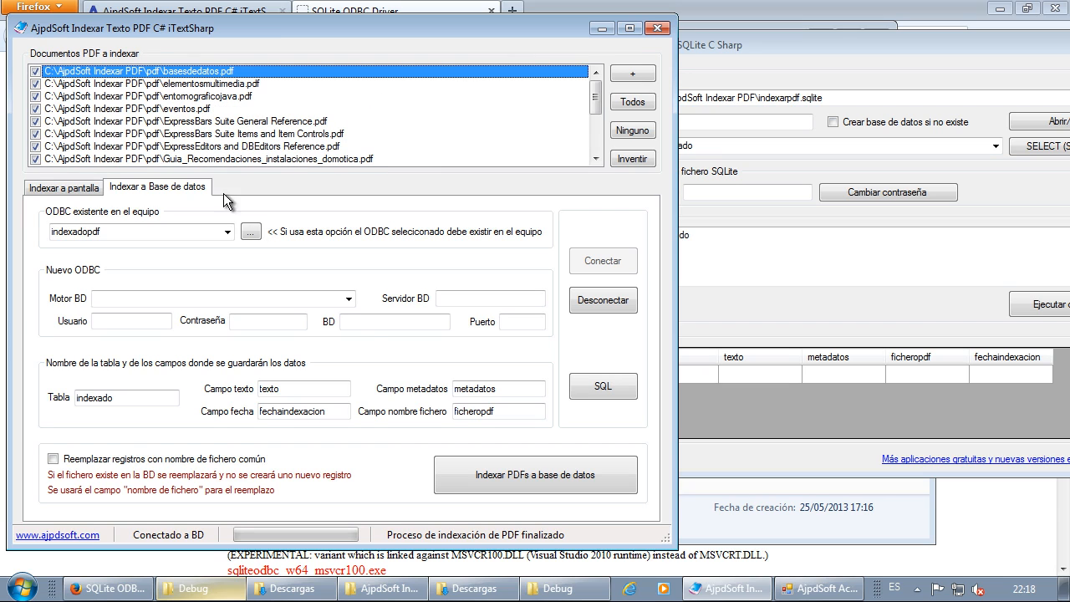
{"action": "left_click", "coordinate": [533, 481]}
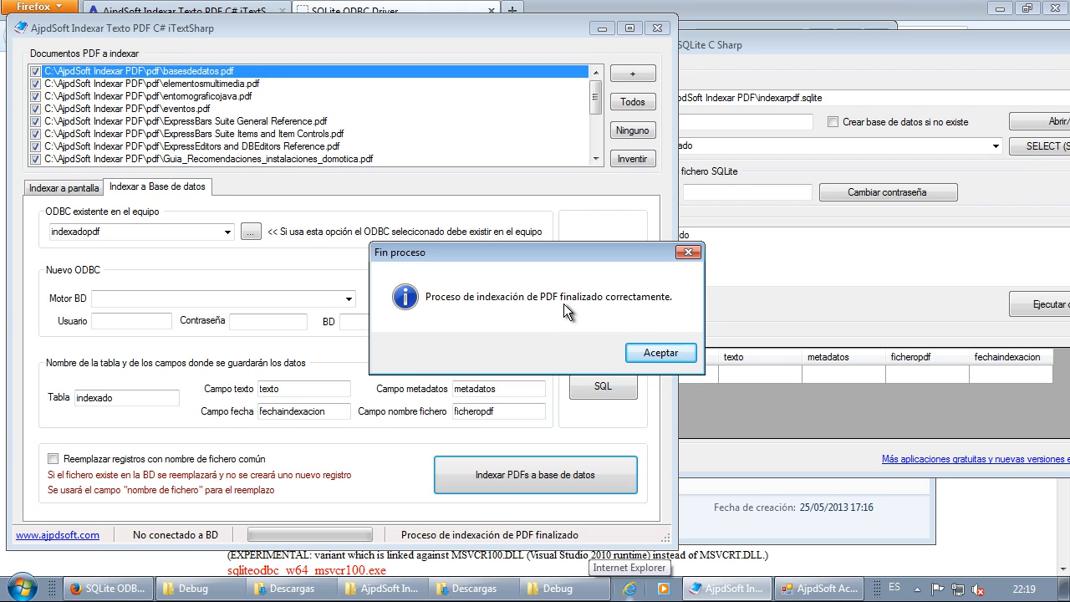
{"action": "left_click", "coordinate": [661, 352]}
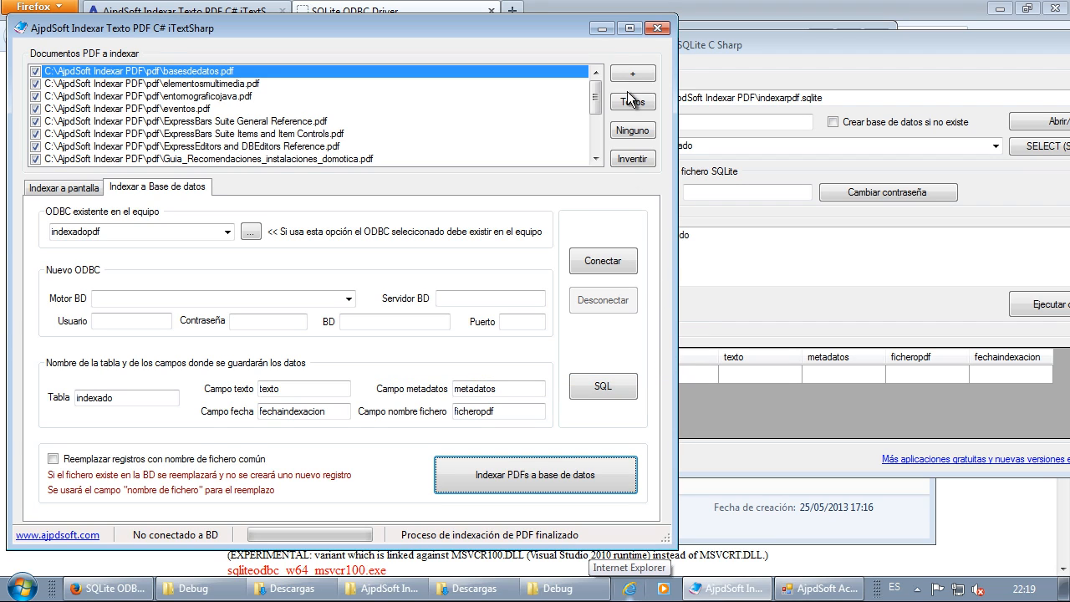
{"action": "left_click", "coordinate": [659, 29]}
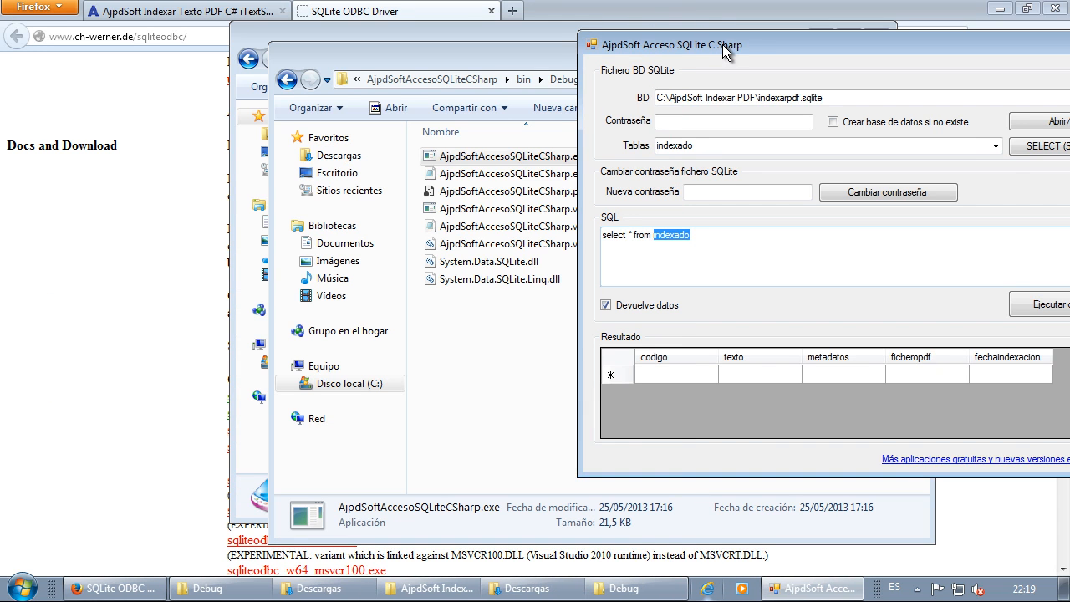
In AjpdSoft Acceso SQLite, rerun the select * from indexado query and look through the indexed records
{"action": "left_click_drag", "start_coordinate": [721, 40], "coordinate": [438, 107]}
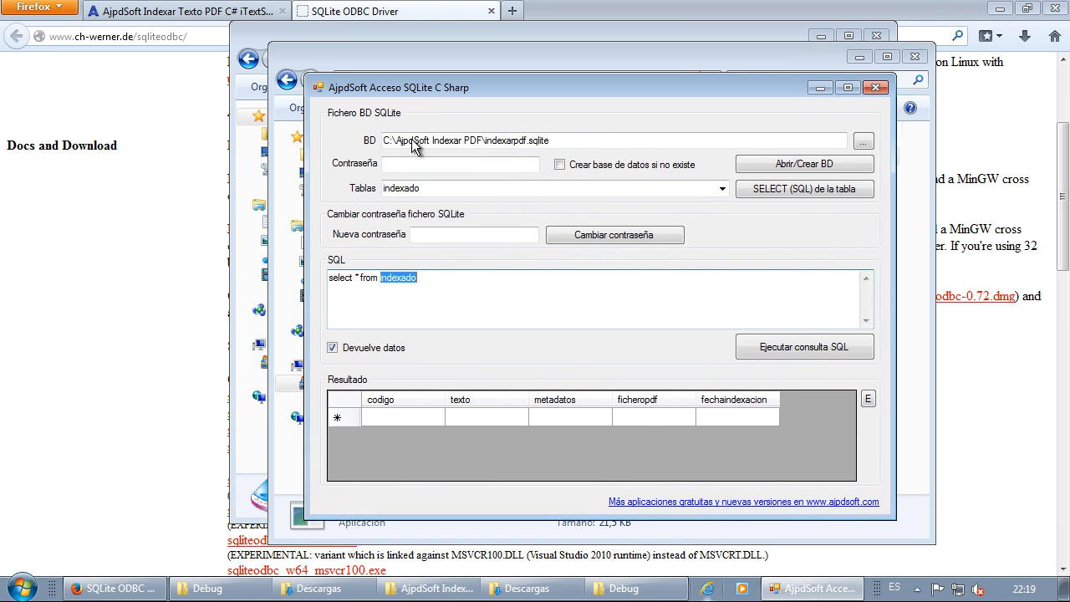
{"action": "left_click", "coordinate": [427, 280]}
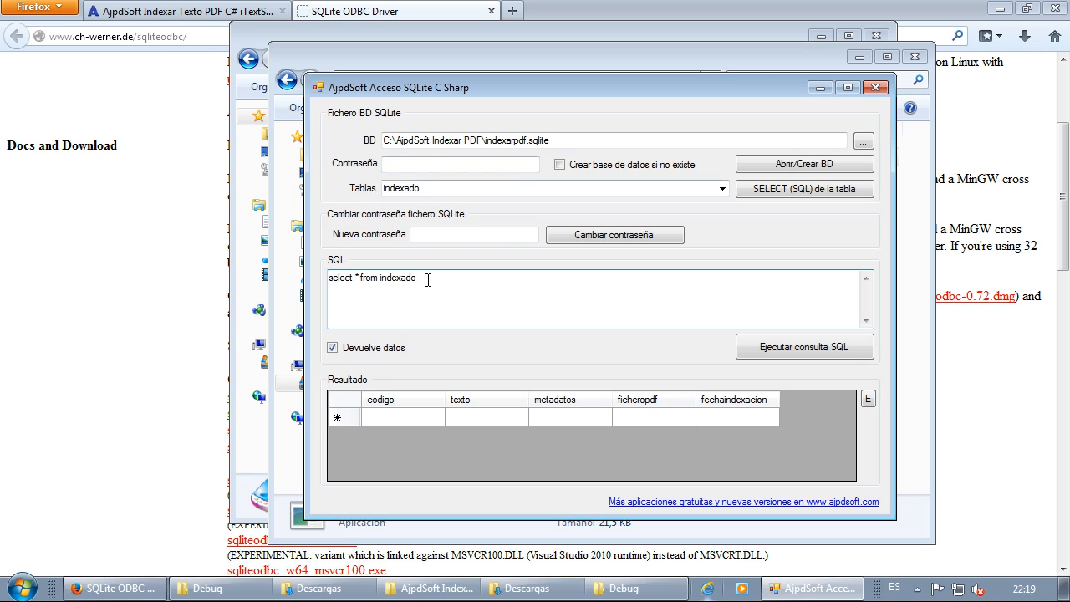
{"action": "left_click", "coordinate": [799, 349]}
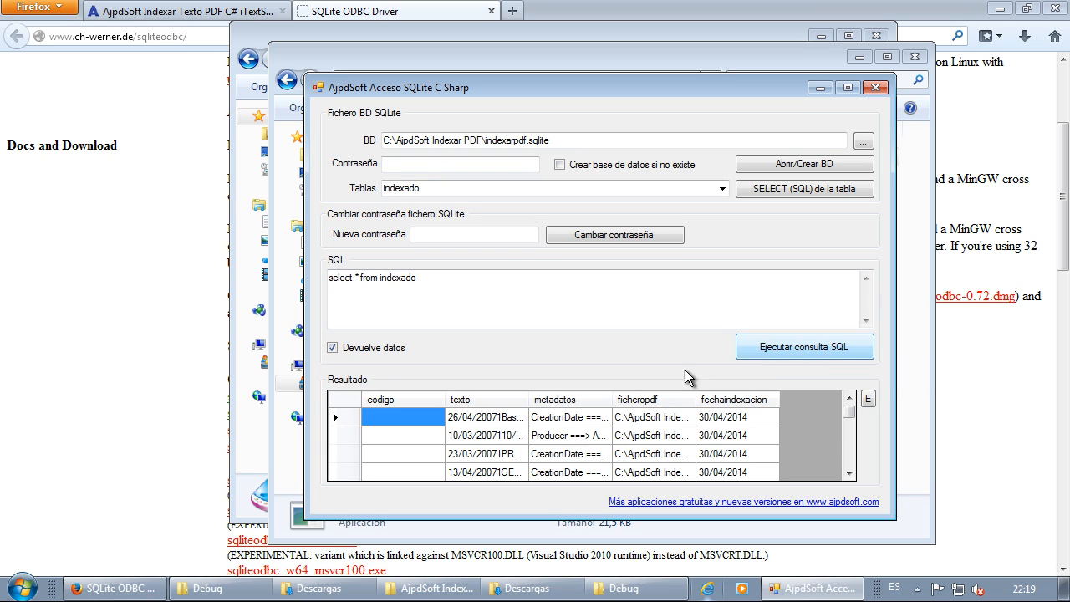
{"action": "left_click", "coordinate": [537, 423]}
{"action": "scroll", "coordinate": [573, 443], "scroll_direction": "down", "scroll_amount": 1}
{"action": "scroll", "coordinate": [574, 445], "scroll_direction": "up", "scroll_amount": 3}
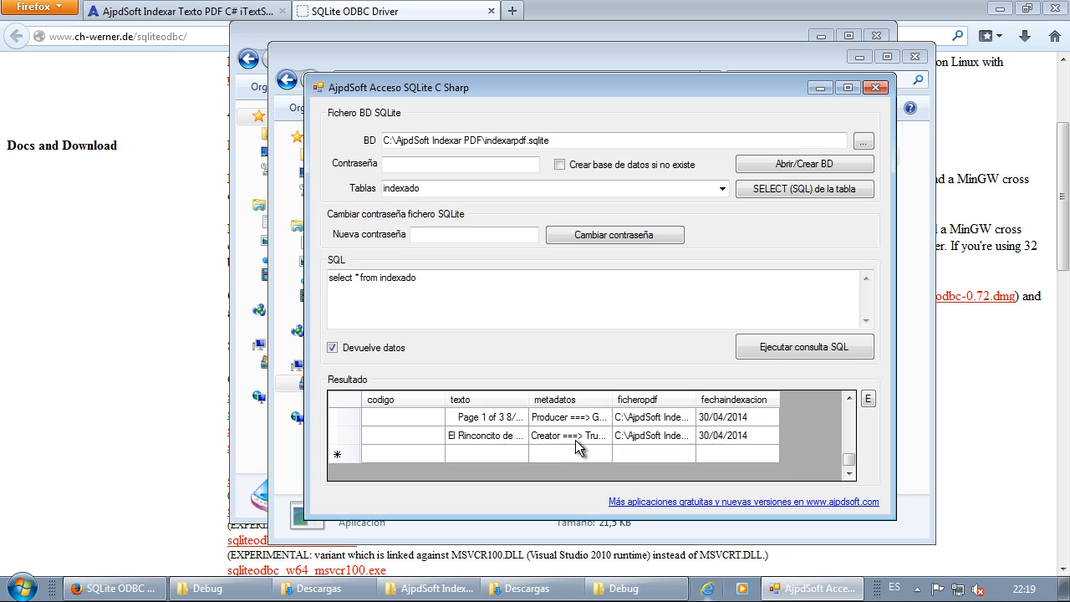
{"action": "scroll", "coordinate": [575, 447], "scroll_direction": "down", "scroll_amount": 3}
{"action": "scroll", "coordinate": [596, 447], "scroll_direction": "up", "scroll_amount": 3}
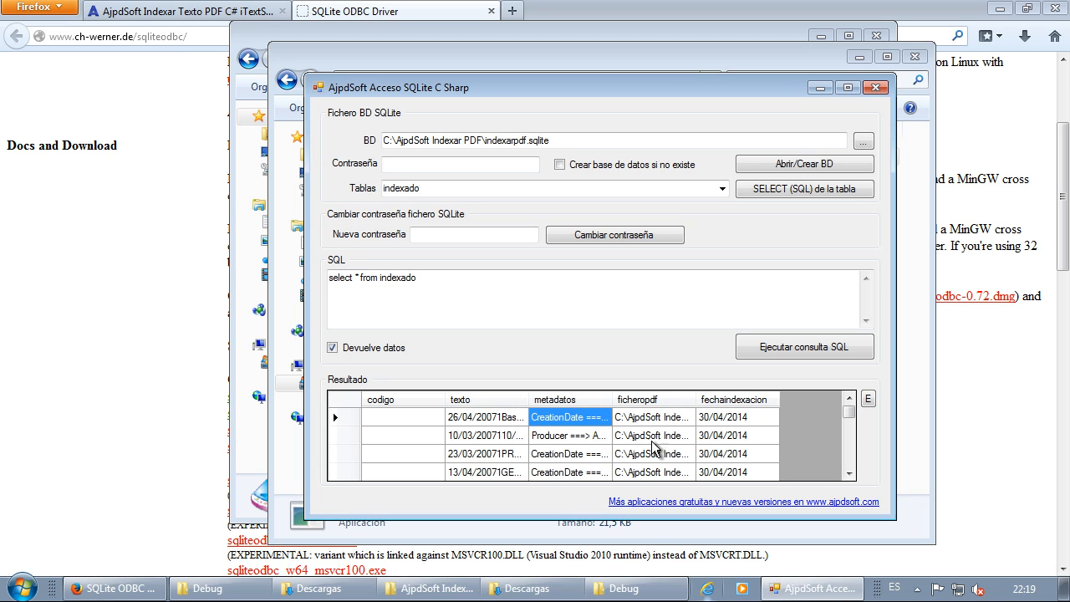
Close AjpdSoft Acceso SQLite, show the desktop and launch Microsoft Access
{"action": "left_click", "coordinate": [875, 89]}
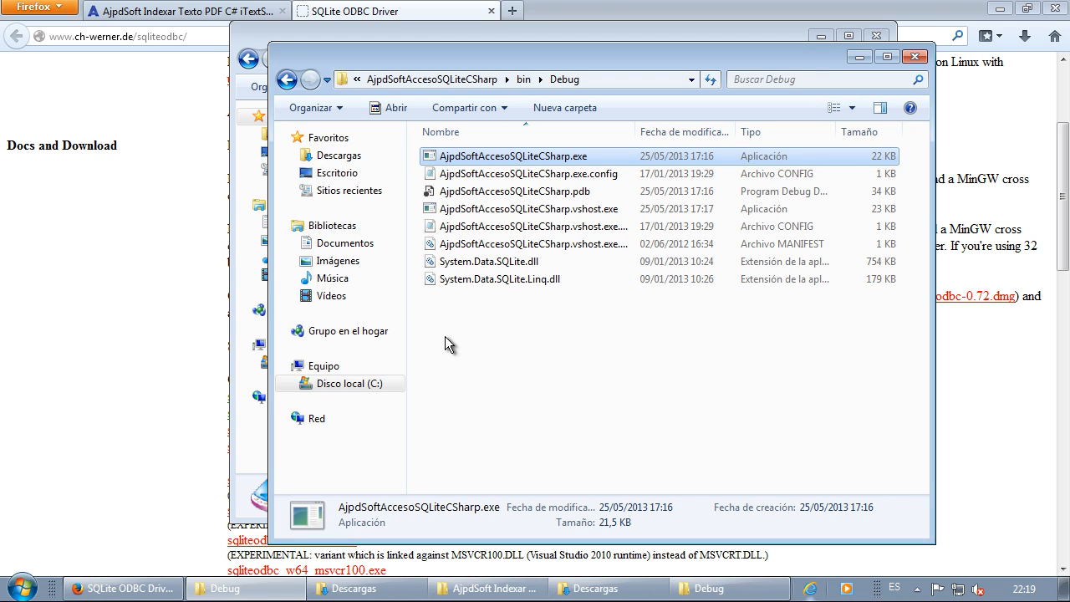
{"action": "key", "text": "super+d"}
{"action": "left_click", "coordinate": [35, 587]}
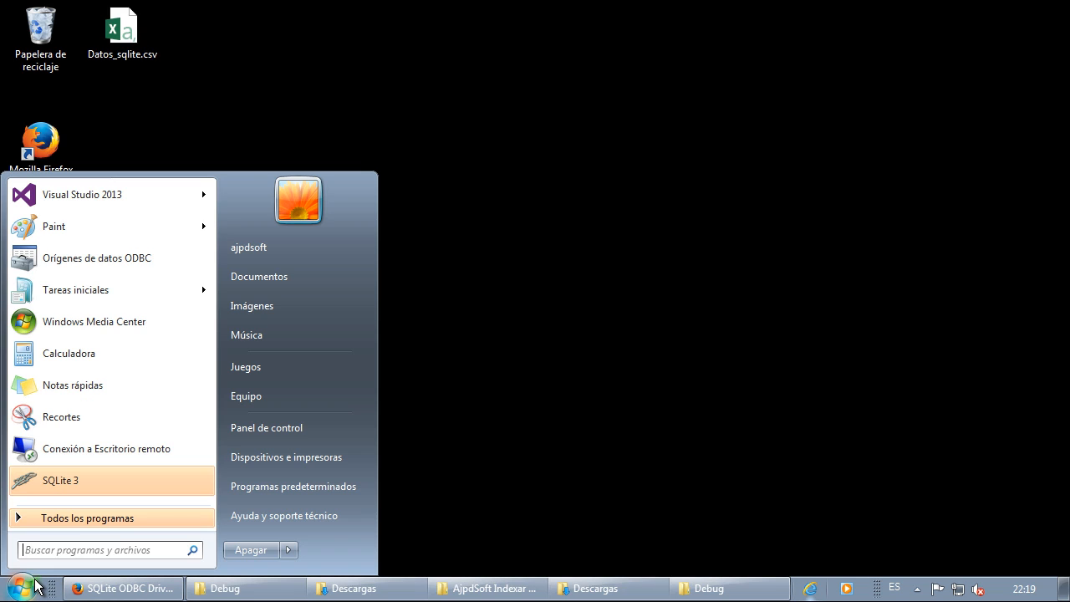
{"action": "type", "text": "access"}
{"action": "key", "text": "Return"}
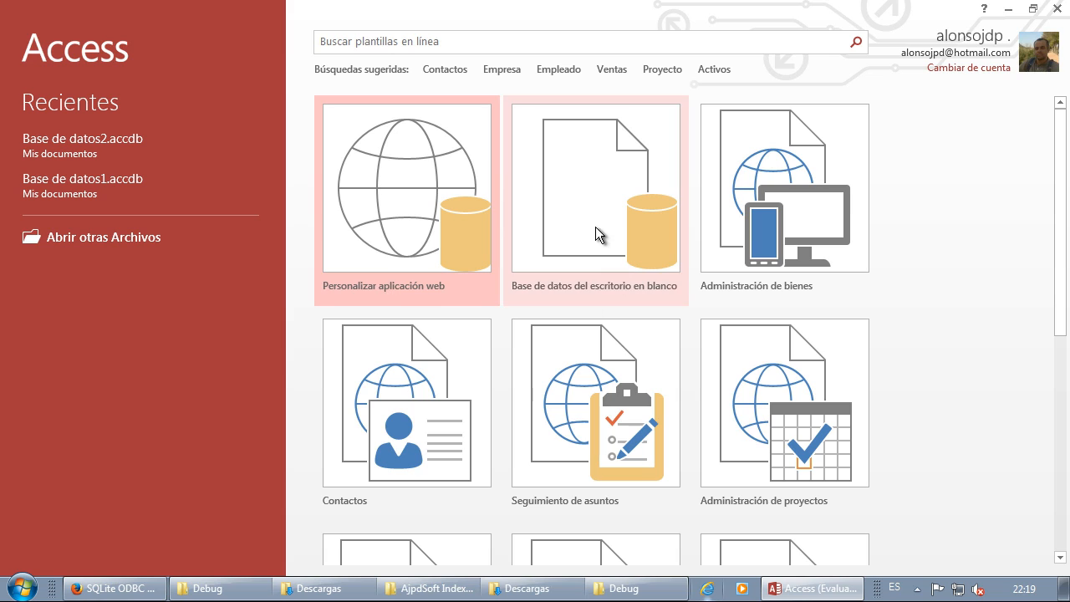
Create a blank desktop database named indexado
{"action": "left_click", "coordinate": [594, 225]}
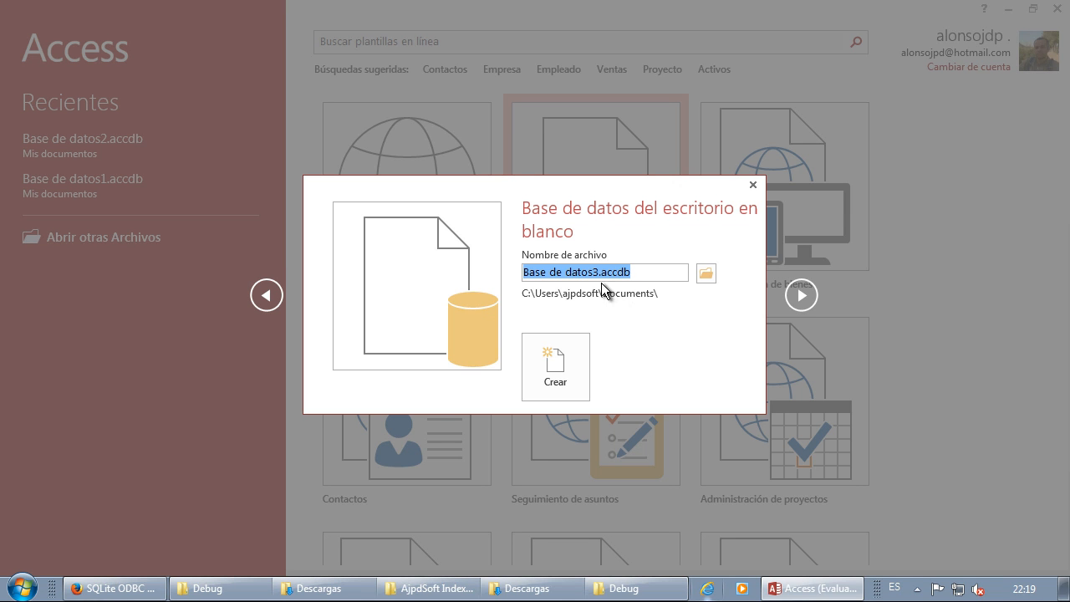
{"action": "left_click", "coordinate": [596, 276]}
{"action": "key", "text": "shift+Home"}
{"action": "type", "text": "indexado"}
{"action": "key", "text": "Return"}
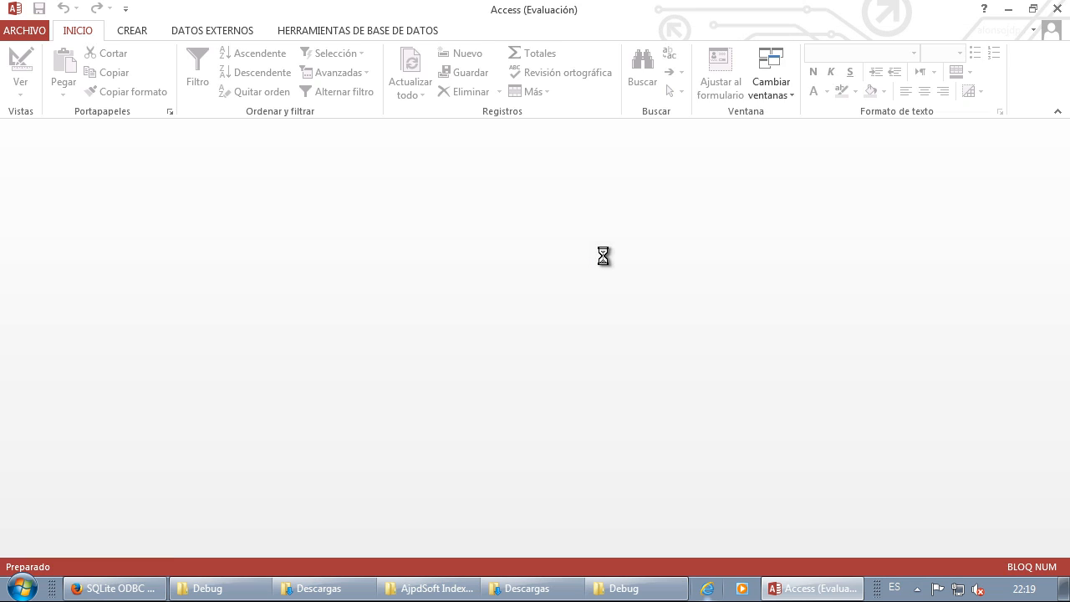
Start a linked-table import from an ODBC database using the indexadopdf machine data source
{"action": "left_click", "coordinate": [204, 26]}
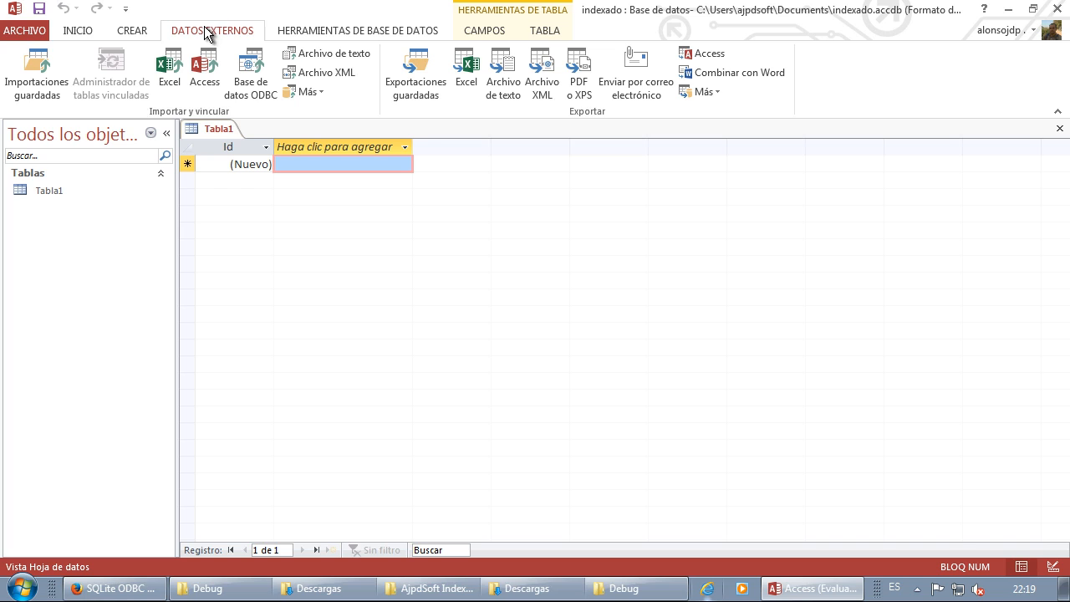
{"action": "left_click", "coordinate": [251, 86]}
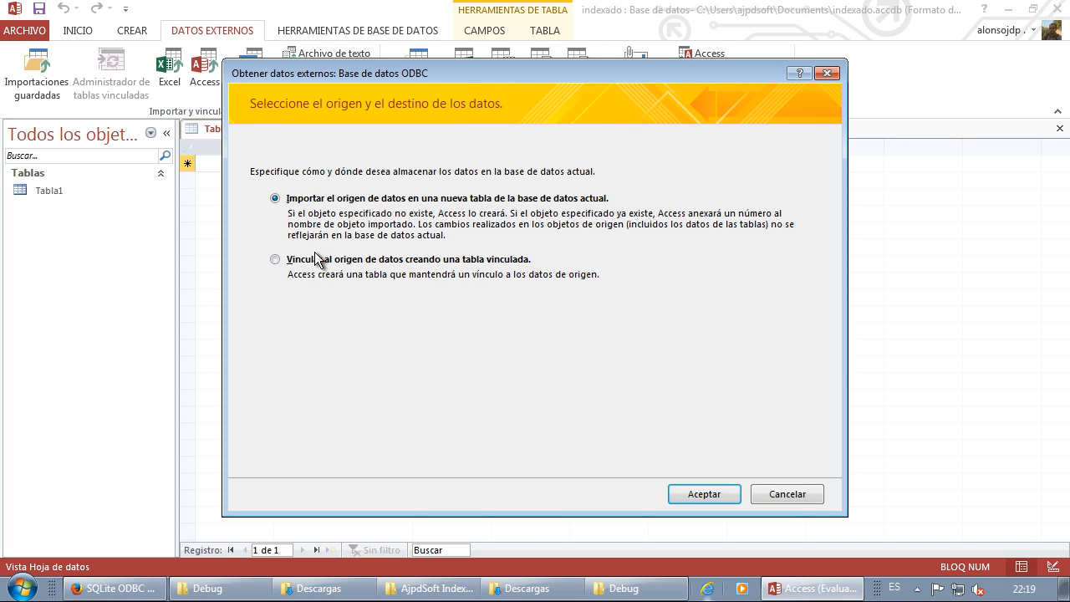
{"action": "left_click", "coordinate": [352, 263]}
{"action": "left_click", "coordinate": [712, 496]}
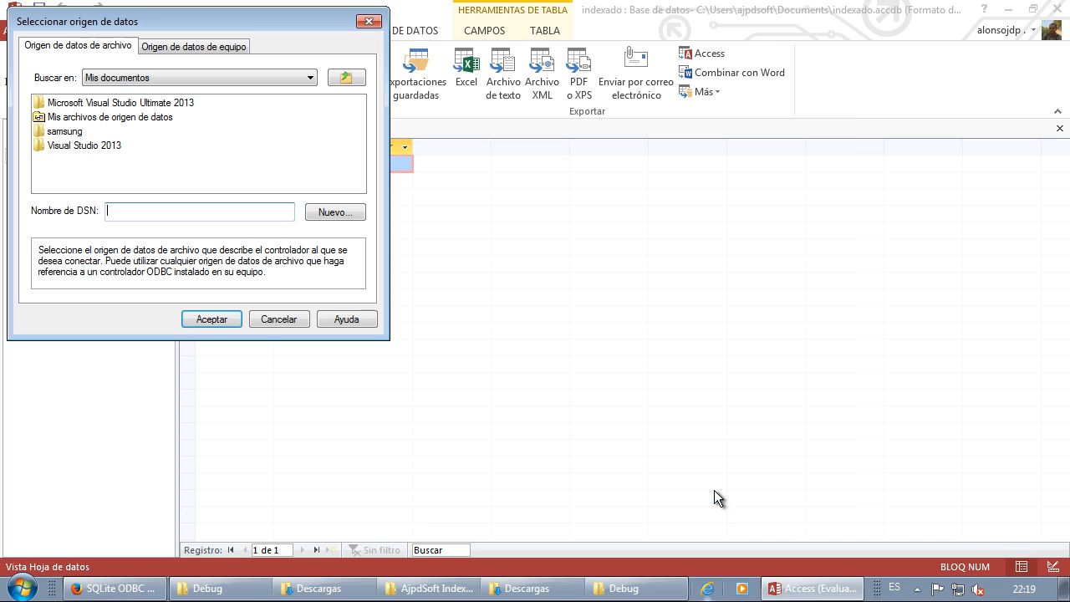
{"action": "left_click", "coordinate": [186, 49]}
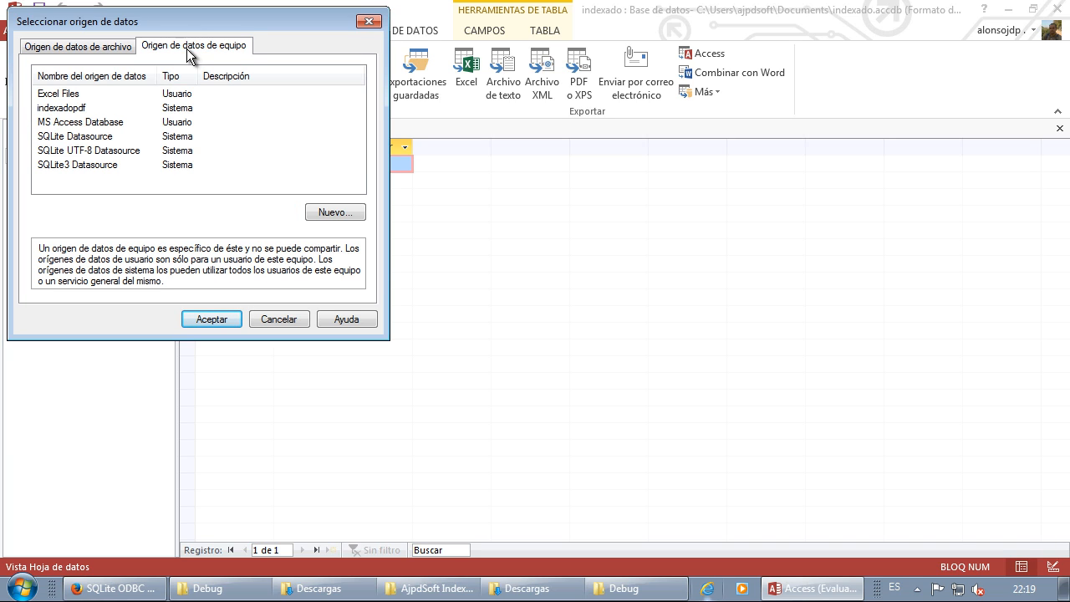
{"action": "left_click", "coordinate": [62, 109]}
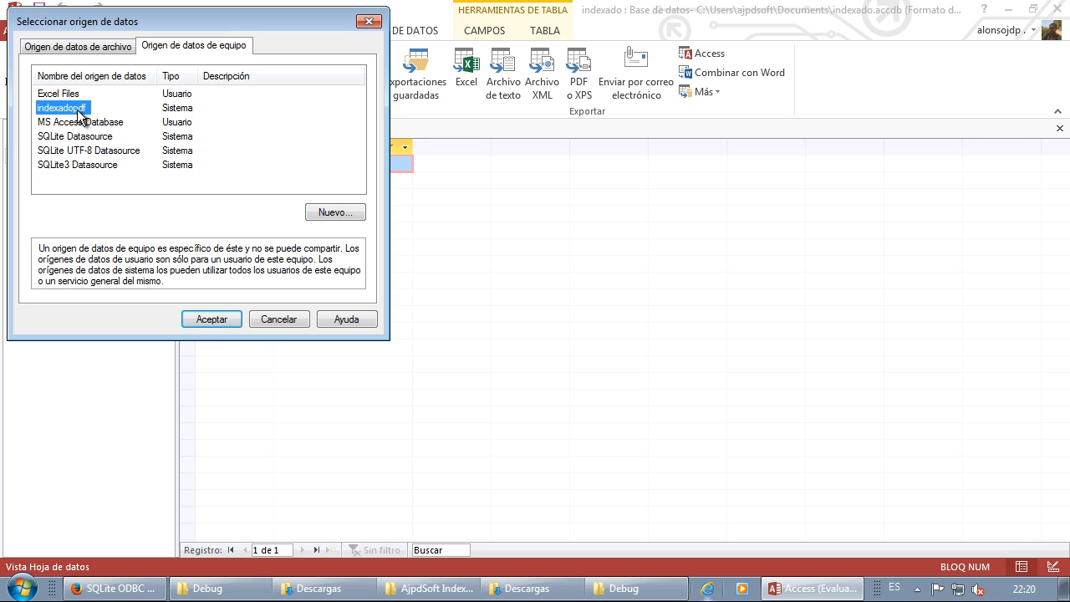
{"action": "left_click", "coordinate": [228, 320]}
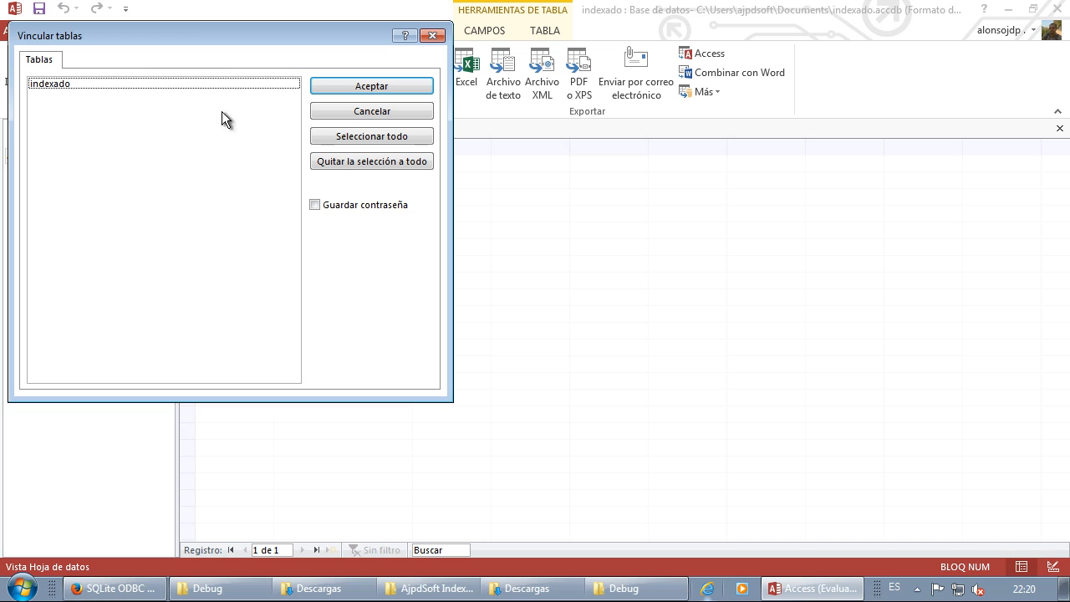
Link the indexado table with its password saved, accepting unencrypted password storage
{"action": "left_click", "coordinate": [82, 84]}
{"action": "left_click", "coordinate": [314, 204]}
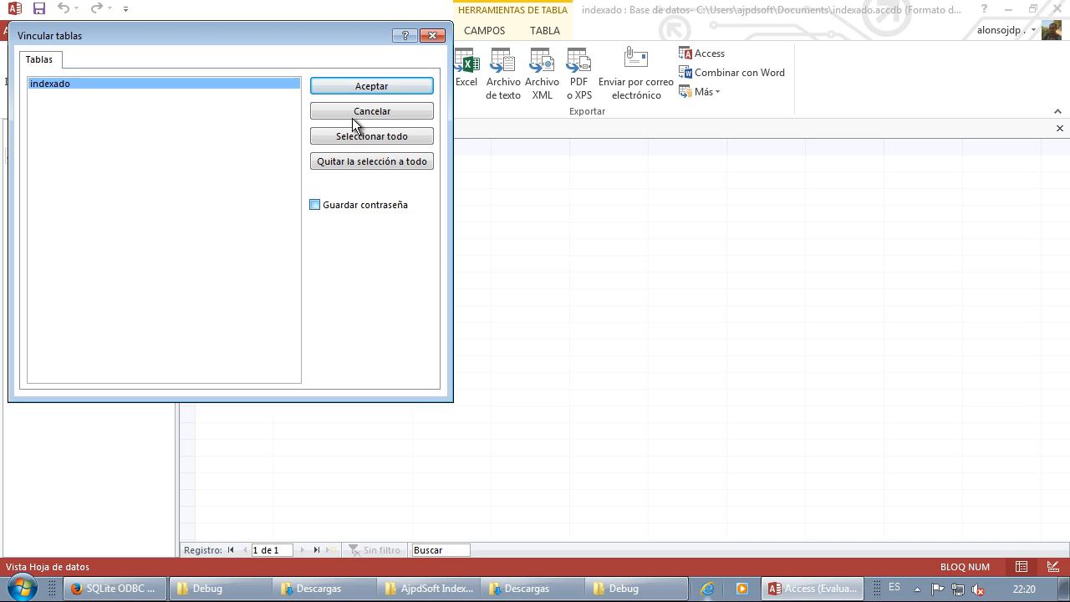
{"action": "left_click", "coordinate": [364, 84]}
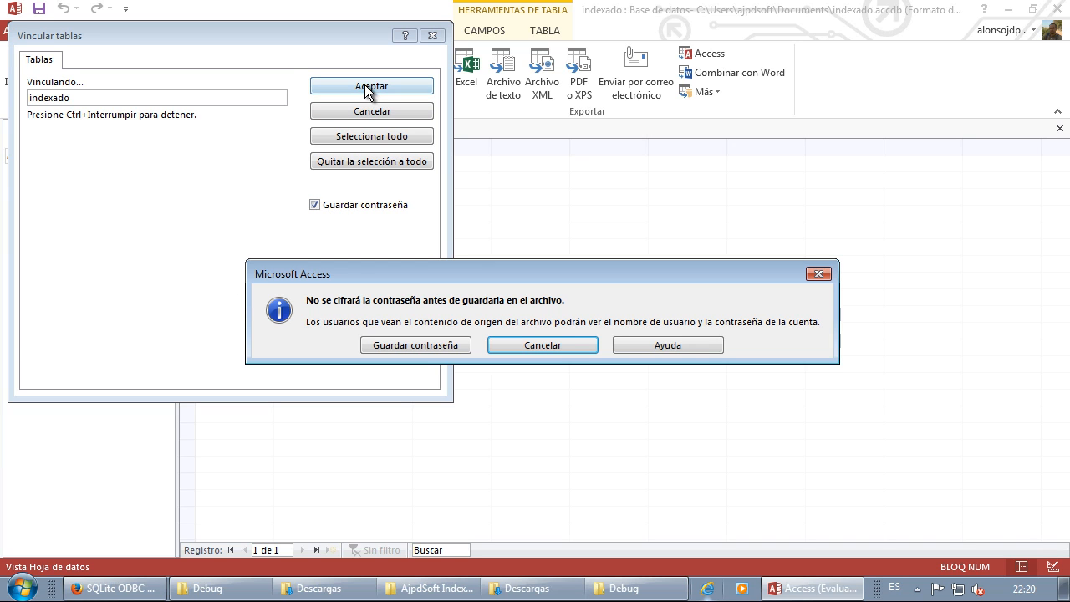
{"action": "left_click", "coordinate": [416, 346]}
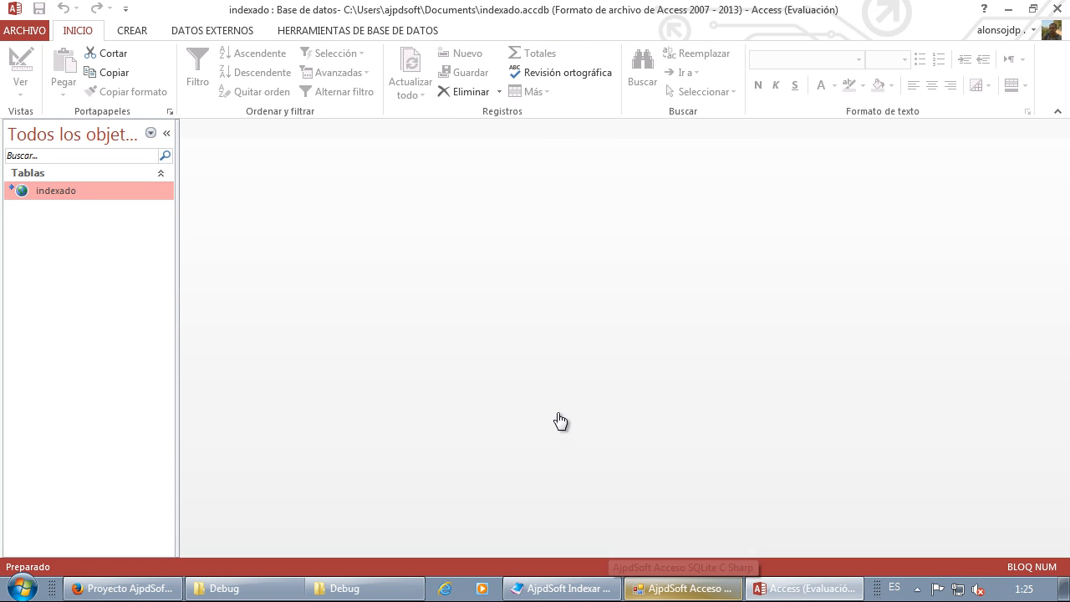
Open the linked indexado table and widen the texto and metadatos columns to view their contents
{"action": "double_click", "coordinate": [91, 193]}
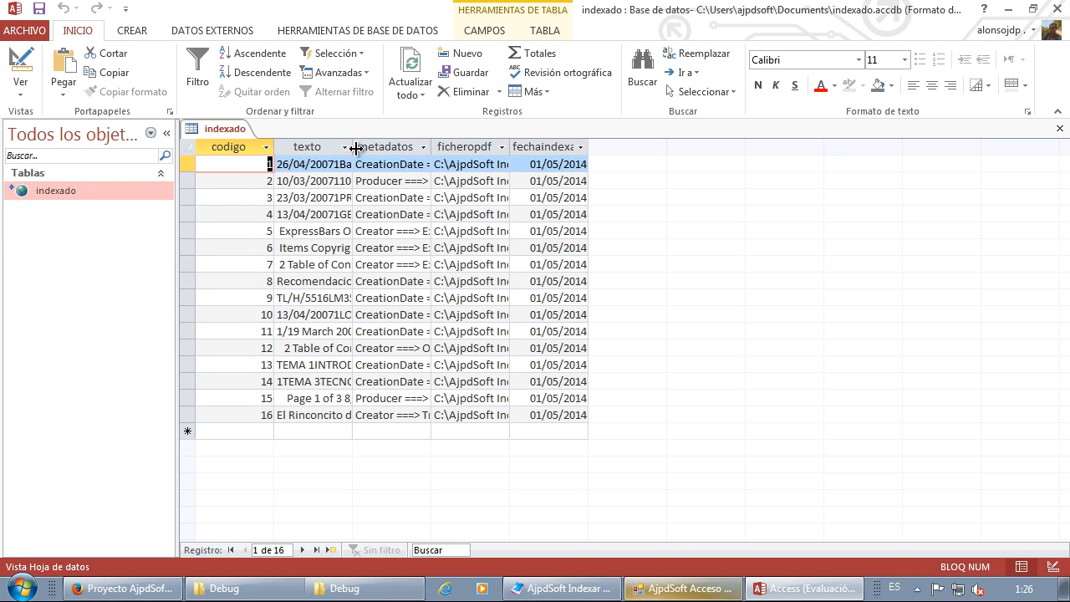
{"action": "left_click_drag", "start_coordinate": [356, 148], "coordinate": [468, 152]}
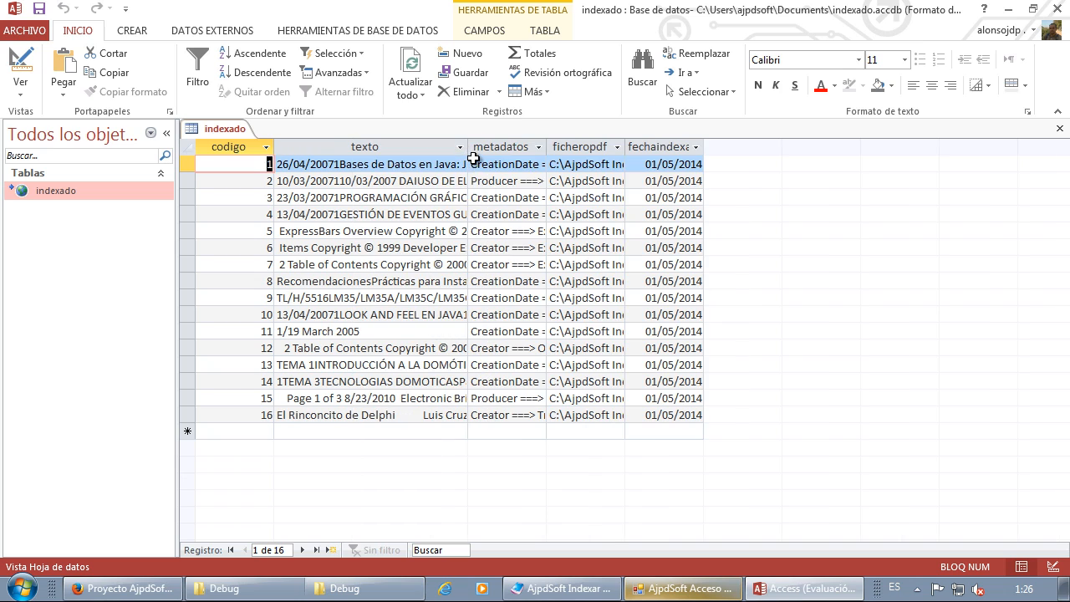
{"action": "left_click_drag", "start_coordinate": [547, 147], "coordinate": [644, 147]}
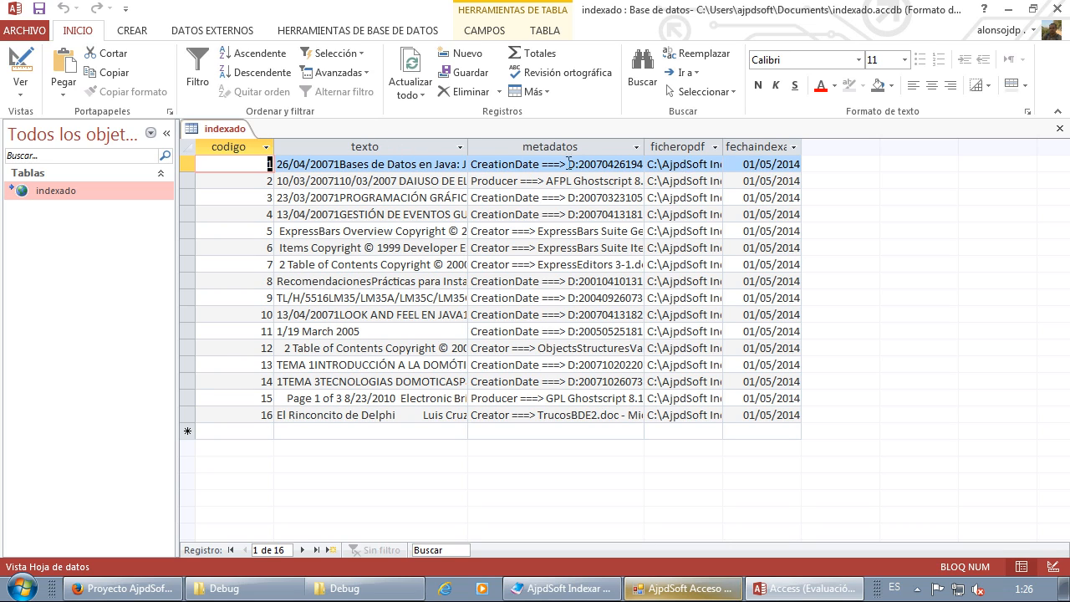
Create a columnar form with the form wizard, including all fields of the indexado table
{"action": "left_click", "coordinate": [134, 30]}
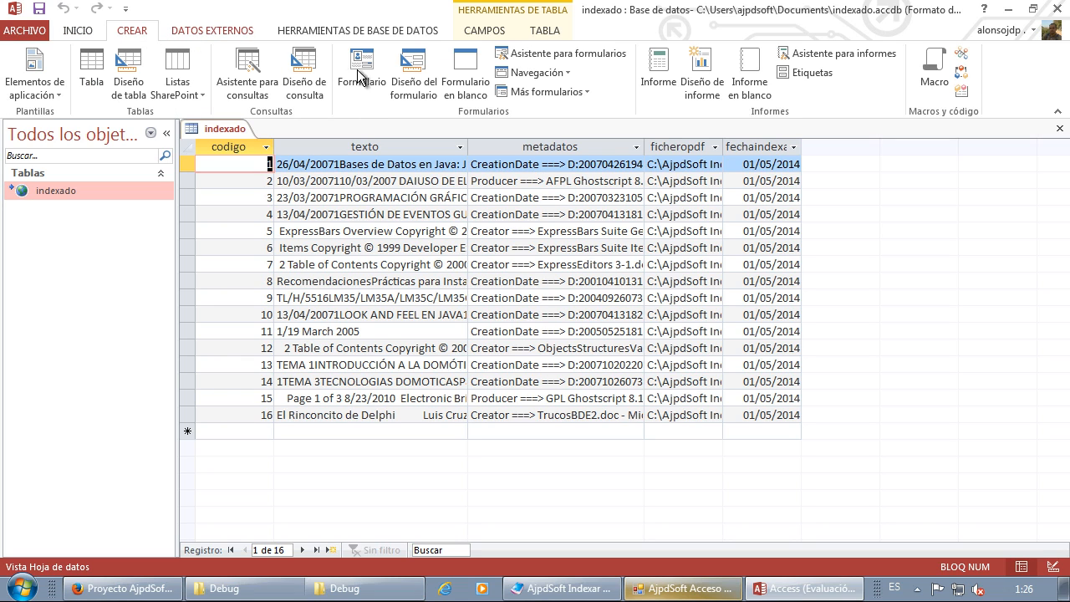
{"action": "left_click", "coordinate": [562, 55]}
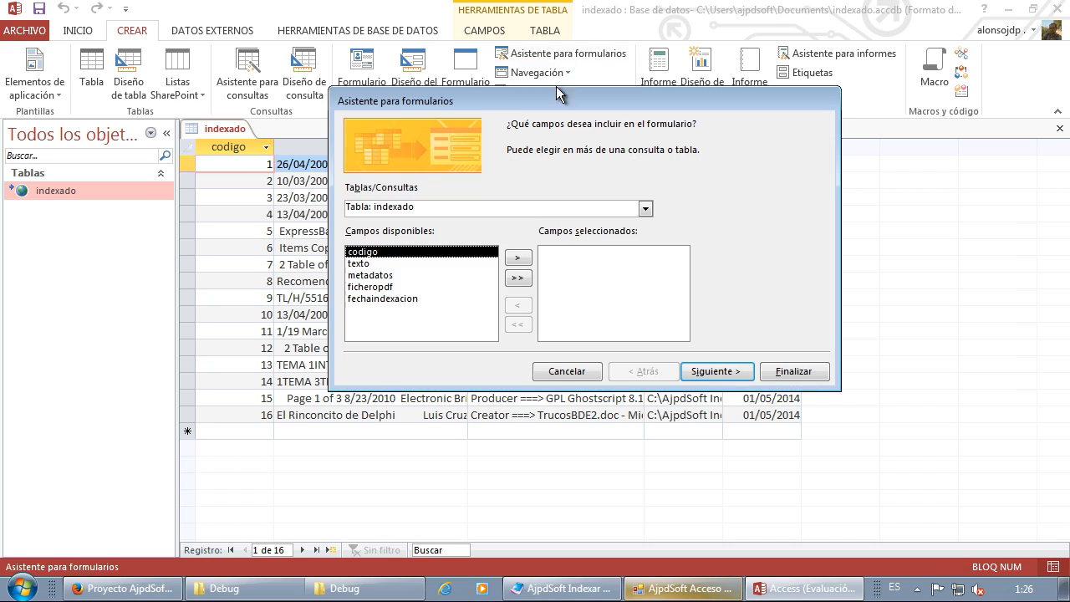
{"action": "left_click", "coordinate": [518, 279]}
{"action": "left_click", "coordinate": [709, 373]}
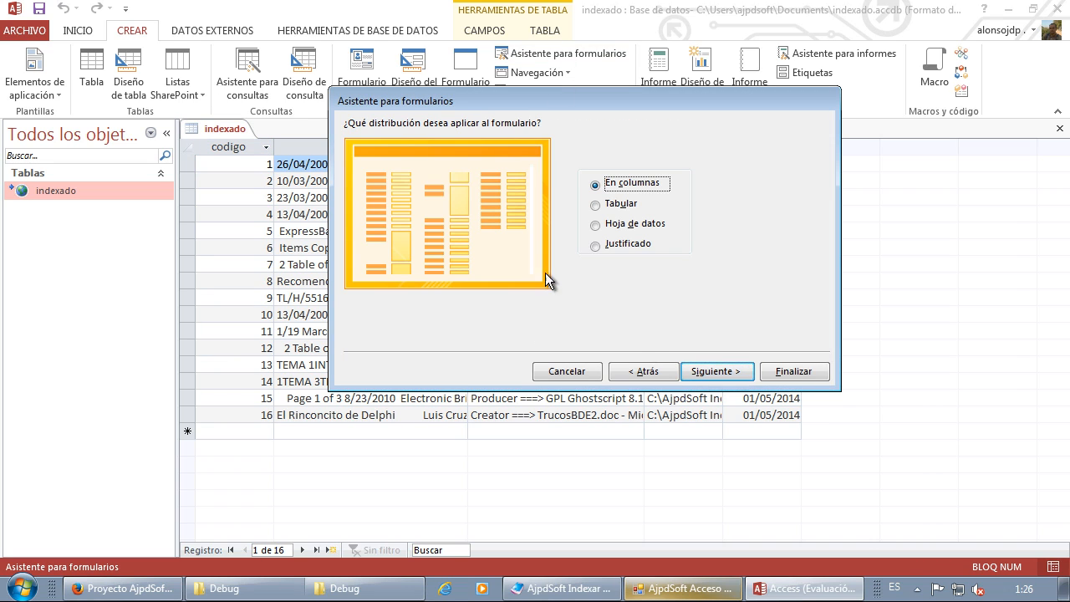
{"action": "left_click", "coordinate": [719, 371]}
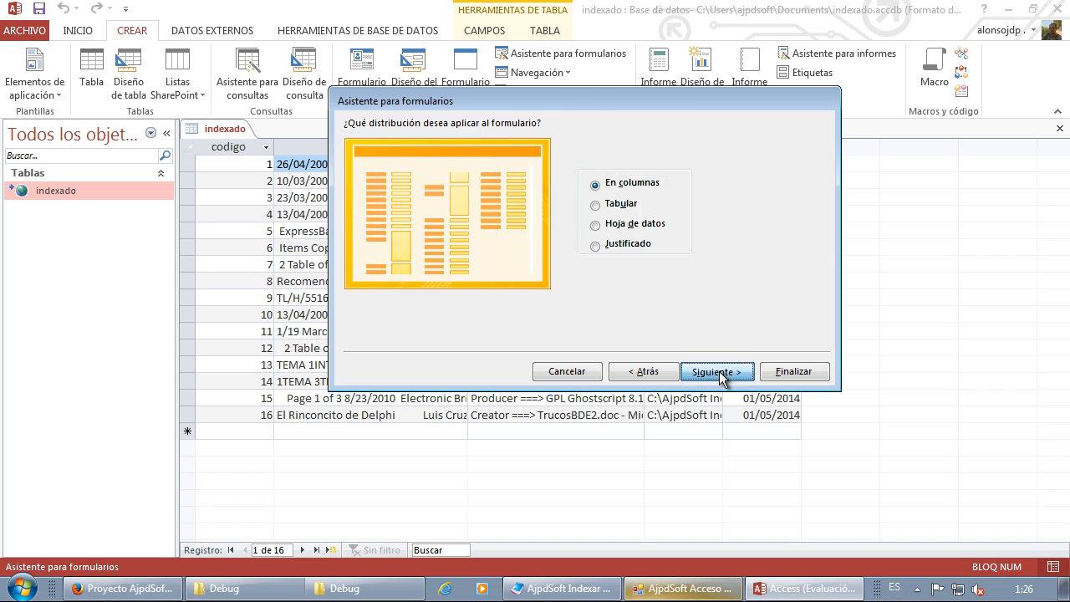
{"action": "left_click", "coordinate": [790, 371]}
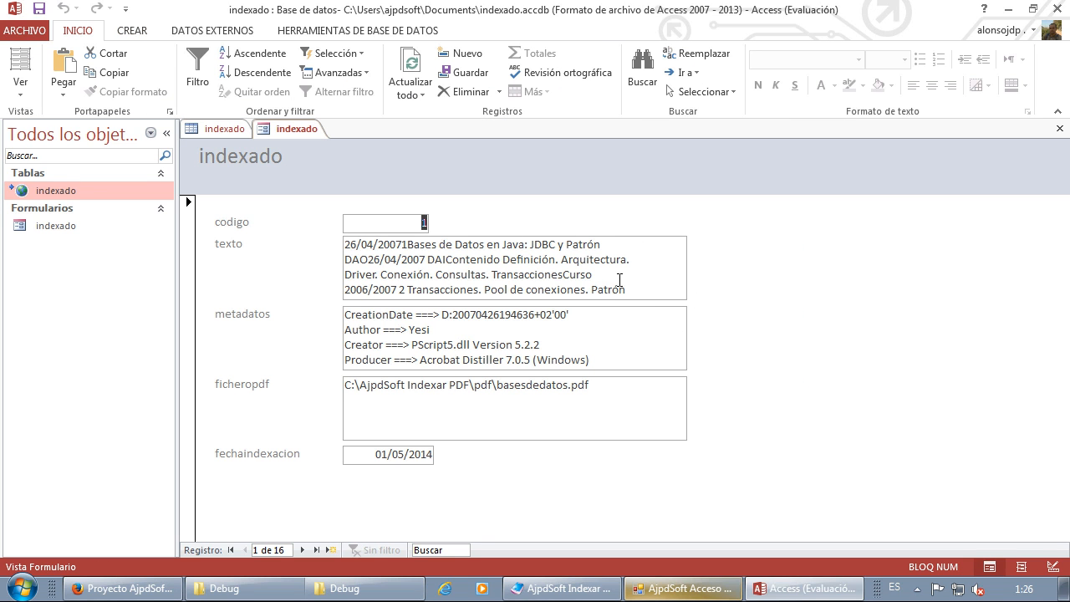
Examine the indexado form: read through the first record's texto, view the second record, then return and read the first record's metadatos
{"action": "left_click", "coordinate": [622, 279]}
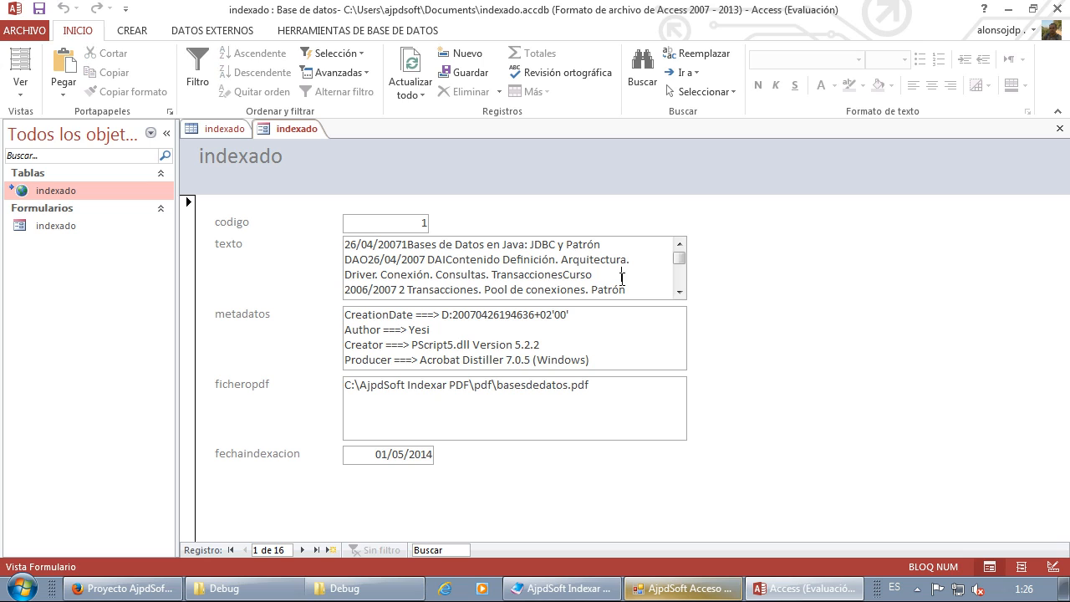
{"action": "left_click", "coordinate": [686, 273]}
{"action": "left_click_drag", "start_coordinate": [686, 274], "coordinate": [662, 286]}
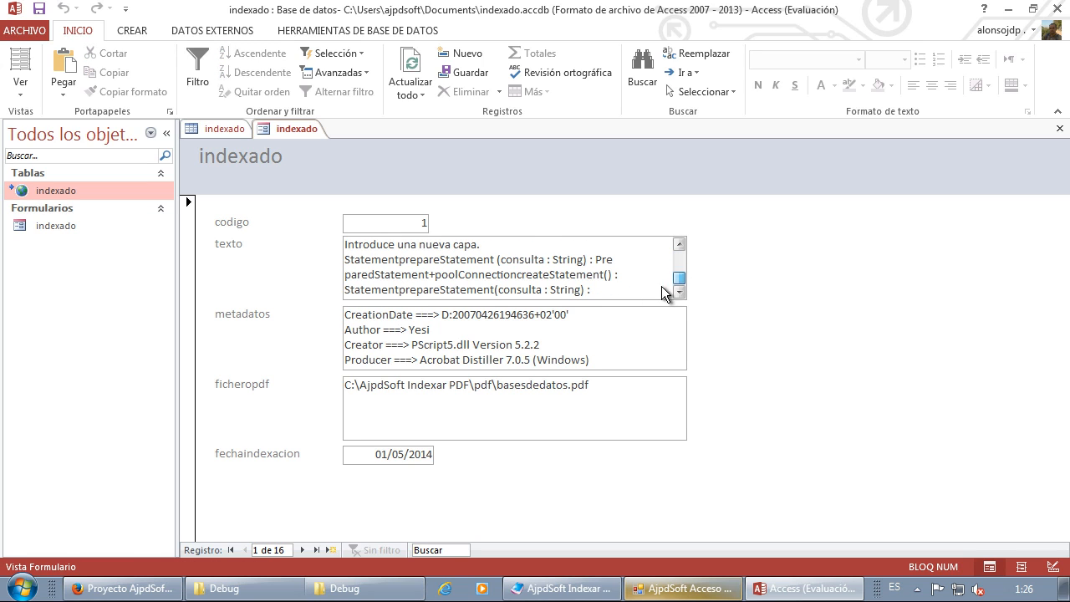
{"action": "left_click", "coordinate": [305, 549]}
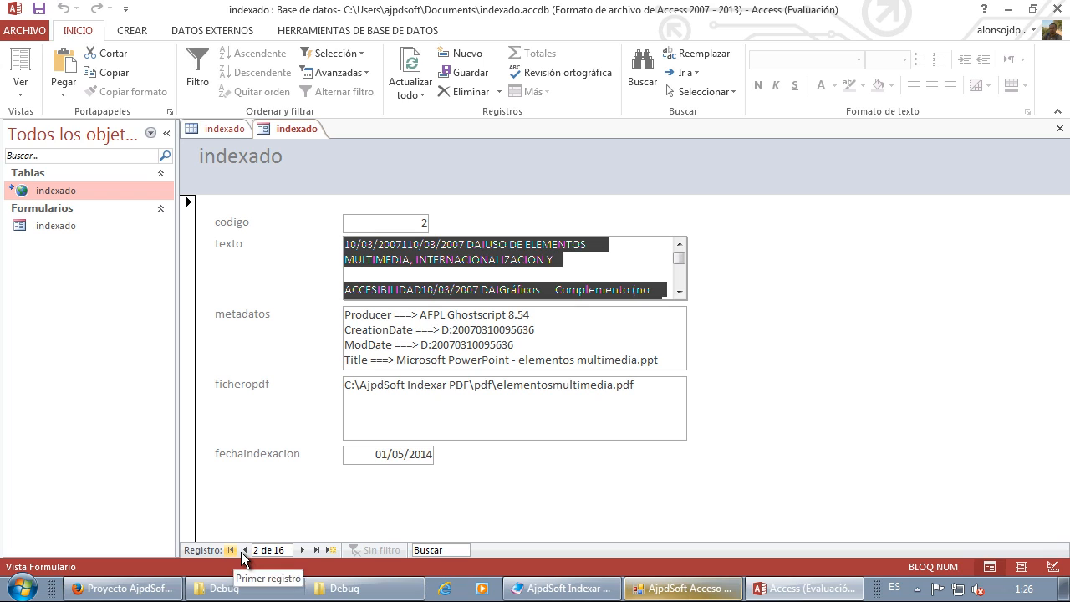
{"action": "left_click", "coordinate": [232, 550]}
{"action": "left_click", "coordinate": [453, 345]}
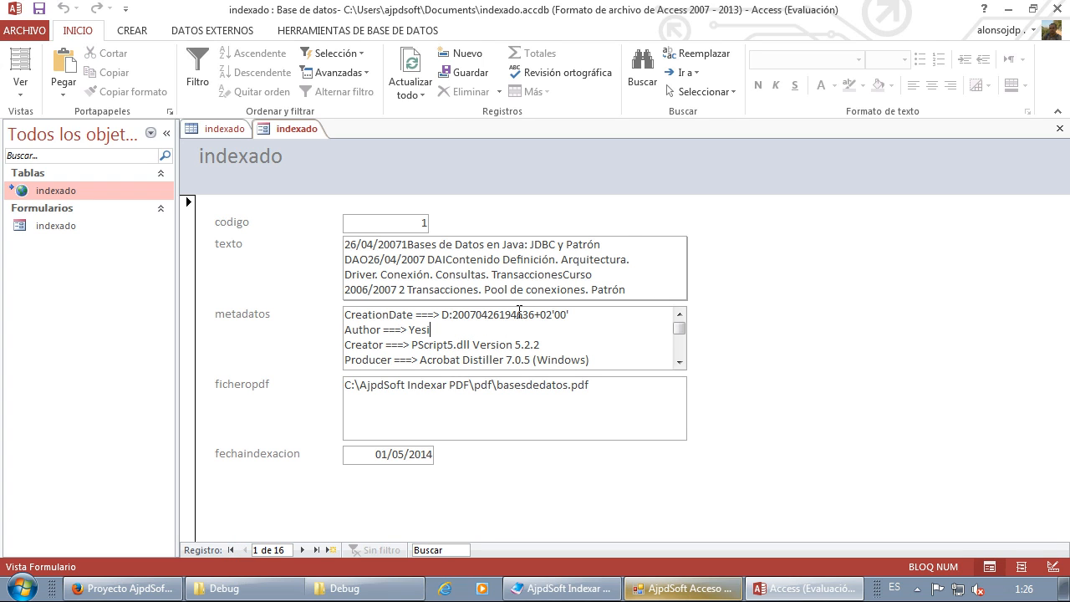
{"action": "key", "text": "Down"}
{"action": "key", "text": "Down"}
{"action": "key", "text": "Down"}
{"action": "key", "text": "Down"}
{"action": "key", "text": "Down"}
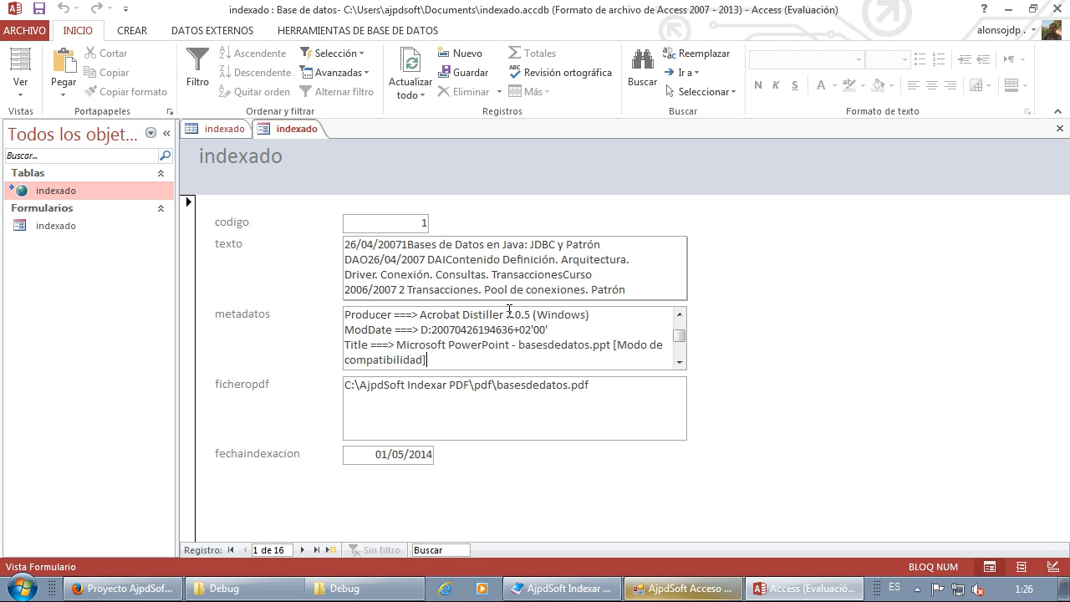
Return to the indexado table and close Access without saving the table's layout changes
{"action": "left_click", "coordinate": [232, 133]}
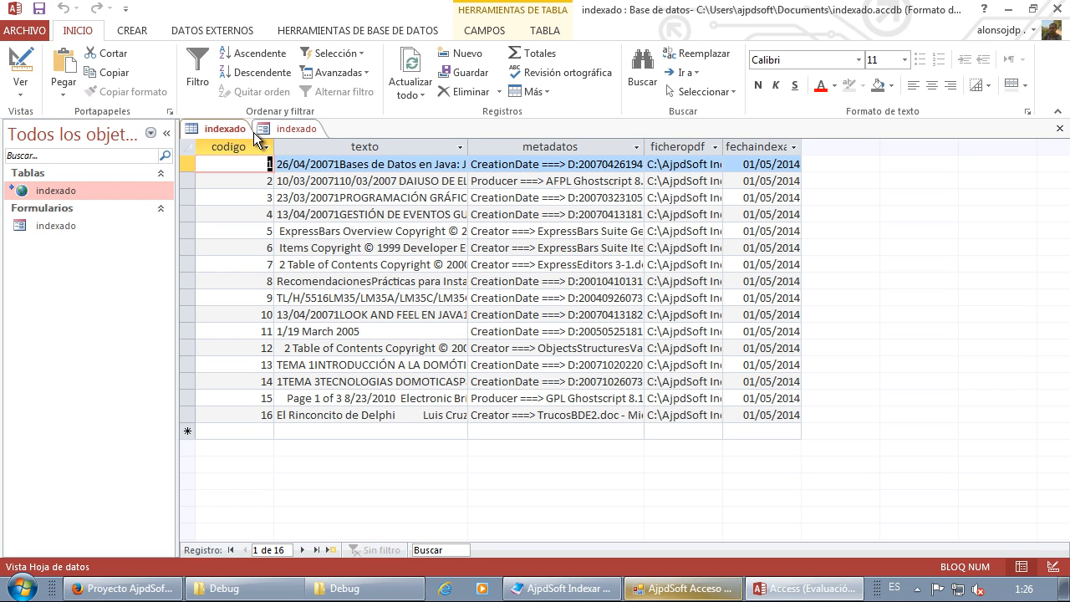
{"action": "left_click", "coordinate": [1057, 15]}
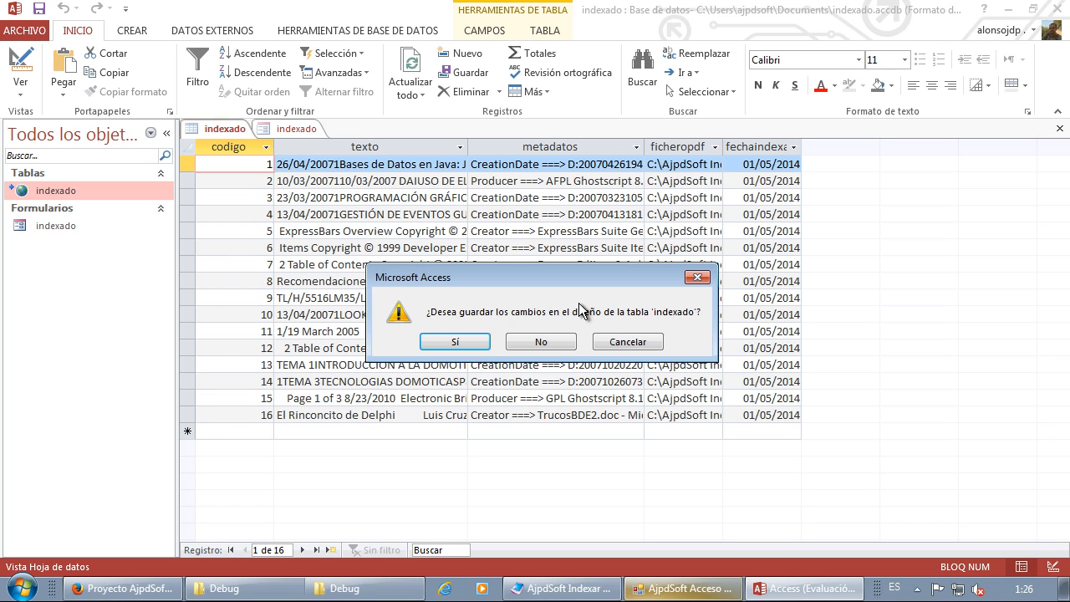
{"action": "left_click", "coordinate": [550, 344]}
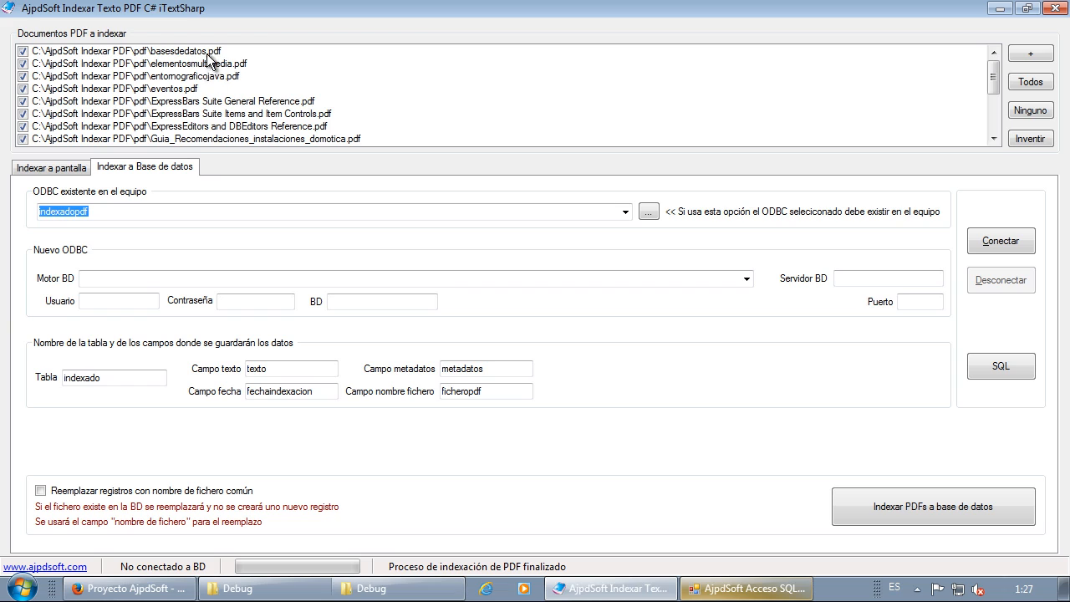
In AjpdSoft Indexar Texto PDF, enable replacing records that have a common file name
{"action": "left_click", "coordinate": [122, 493]}
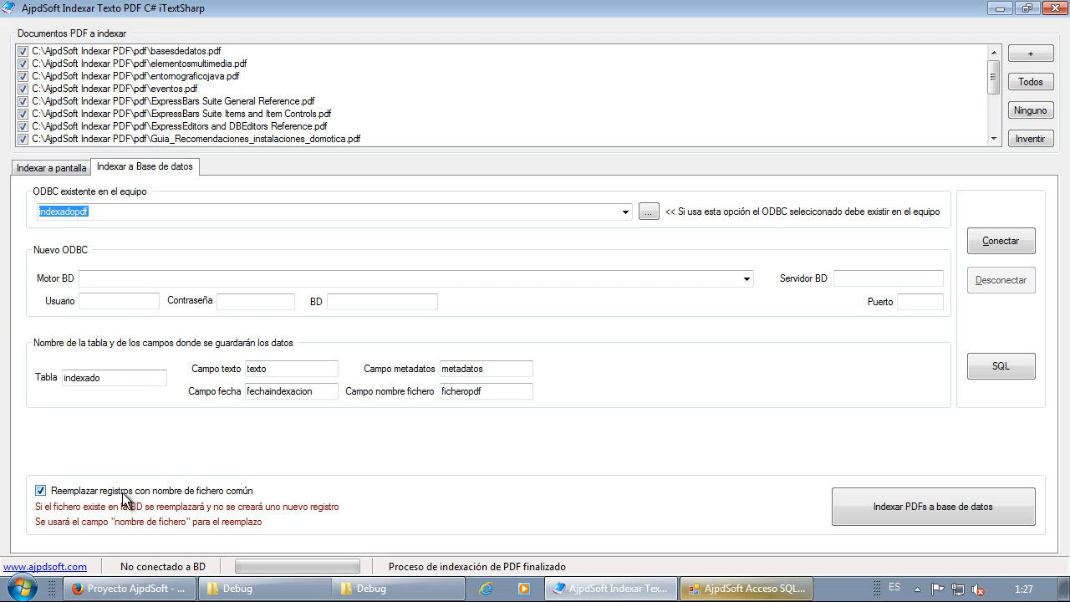